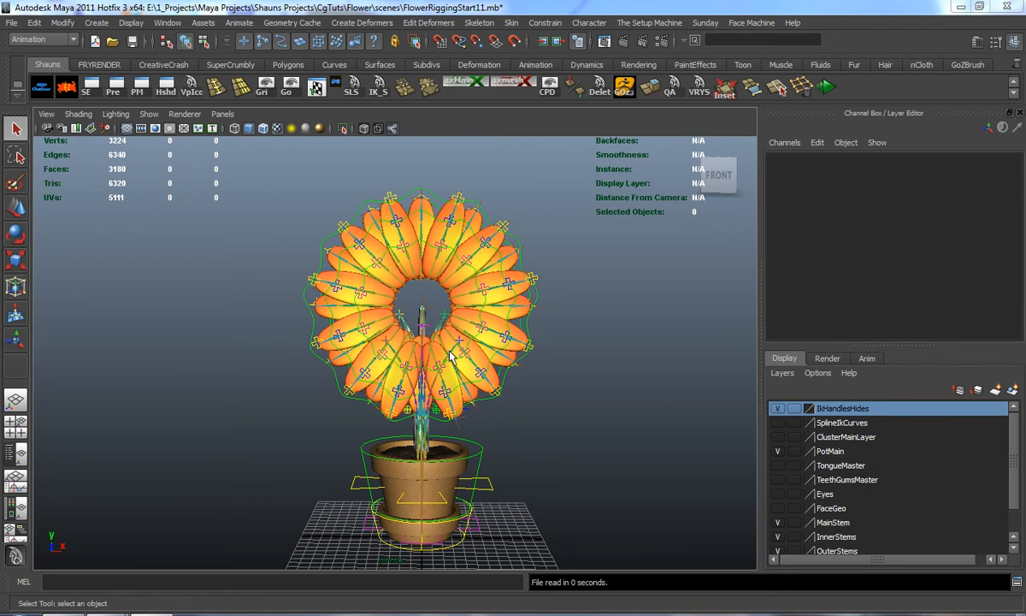
Examine the potted flower's petal, stem and pot controls from several angles alongside the scene outliner
left_click_drag(827, 343, 827, 332)
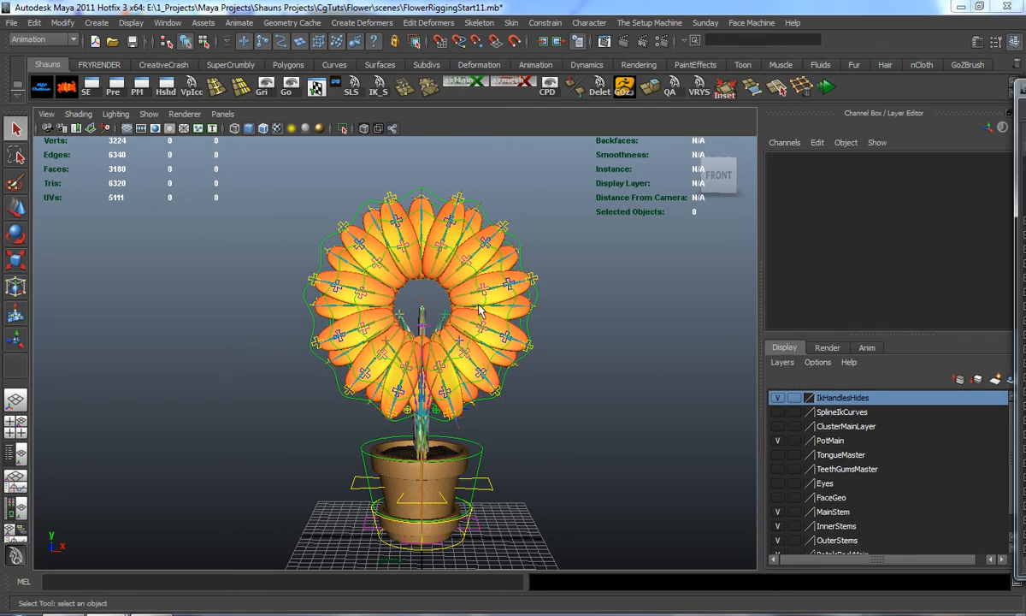
left_click_drag(1025, 88, 762, 69)
left_click_drag(470, 315, 469, 304, "alt")
middle_click_drag(469, 305, 466, 256, "alt")
key("w")
left_click_drag(466, 256, 186, 338, "alt")
scroll(171, 334, "up", 5)
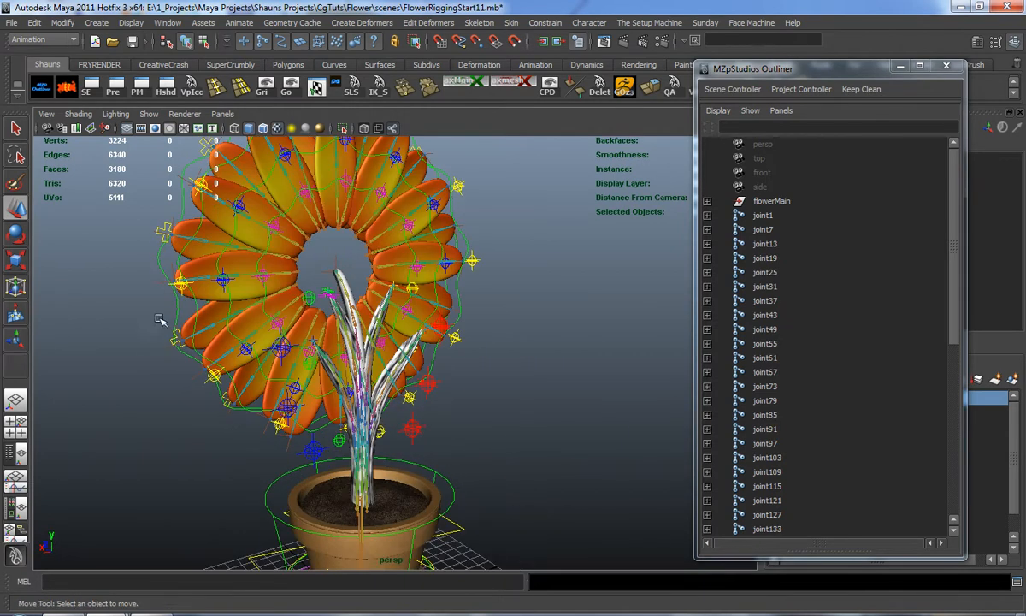
left_click_drag(221, 224, 428, 291, "alt")
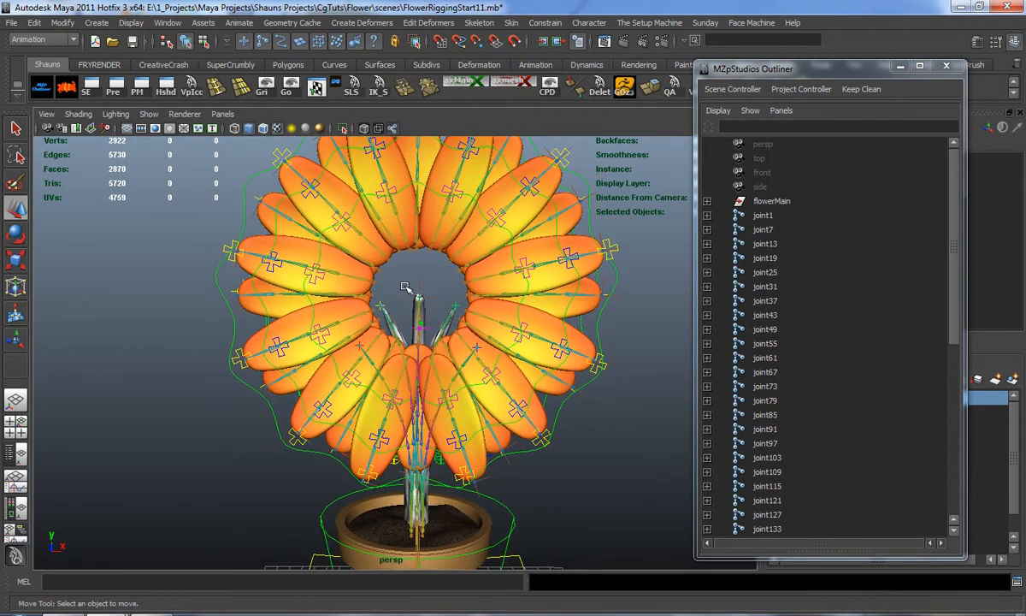
scroll(406, 287, "down", 7)
left_click_drag(405, 287, 427, 261, "alt")
scroll(384, 315, "up", 3)
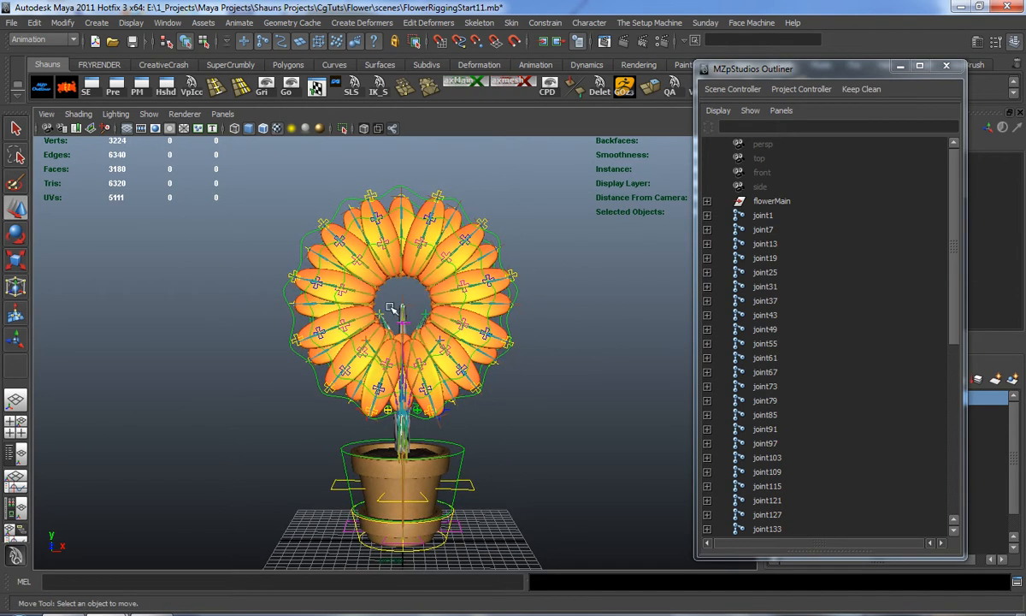
left_click_drag(458, 297, 458, 334, "alt")
scroll(436, 259, "up", 3)
middle_click_drag(457, 333, 472, 331, "alt")
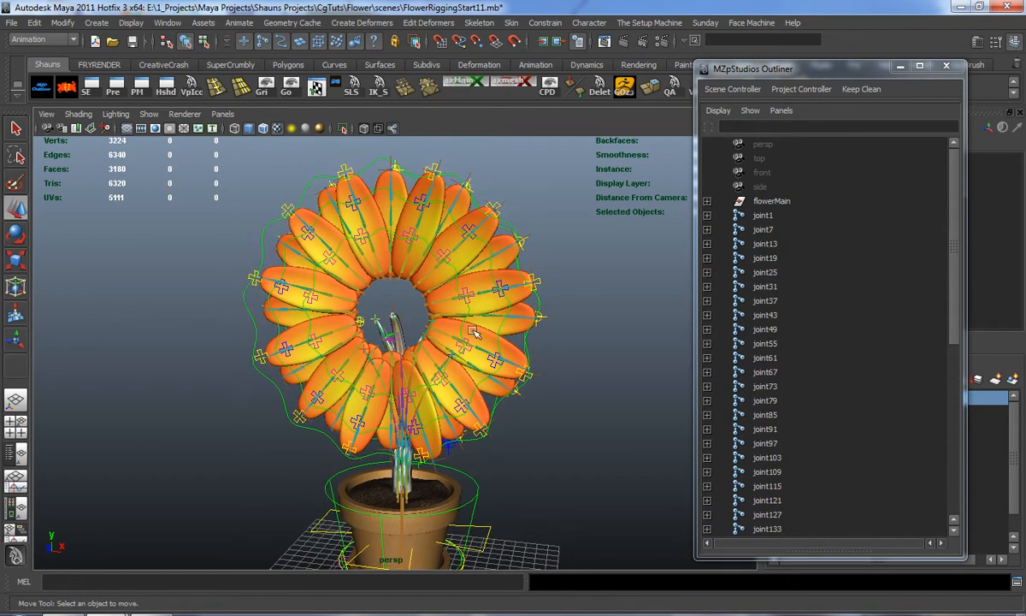
Try moving the global front petal tip control and the CC_Petal_Tips_Main_GRP group, and undo each move
left_click(537, 295)
left_click_drag(536, 299, 451, 330, "alt")
left_click_drag(274, 319, 301, 285)
key("ctrl+z")
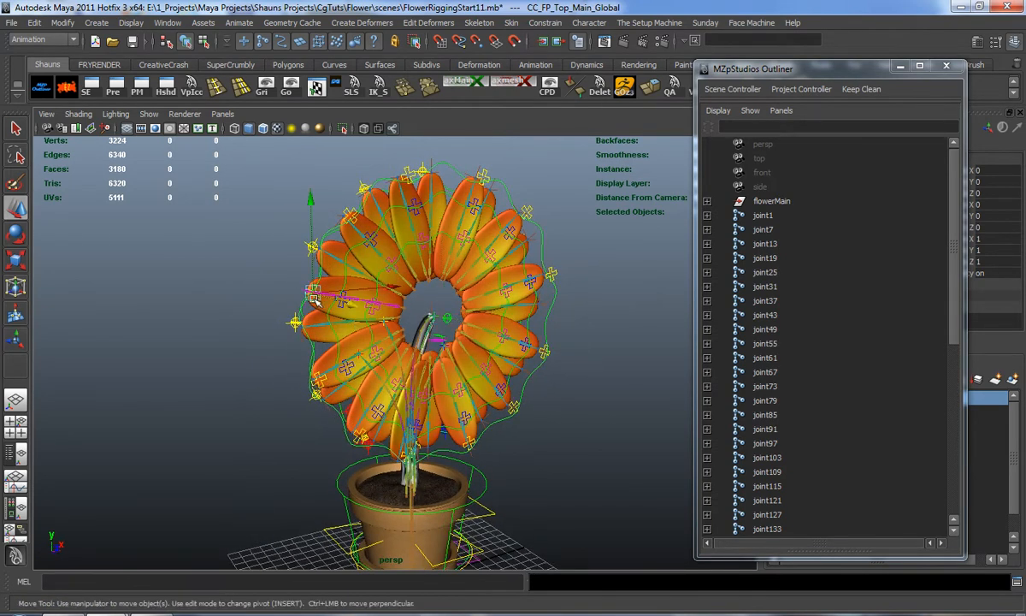
left_click(327, 334)
left_click_drag(502, 330, 551, 366)
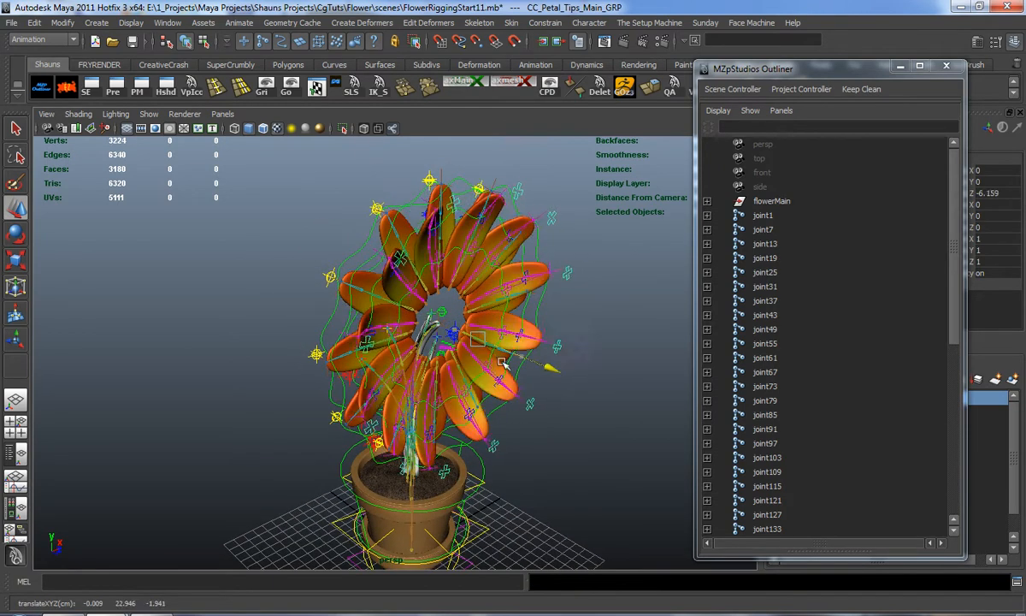
key("ctrl+z")
Find the petal control groups in the outliner, inspect the front petal tip controls around the flower head, and close the outliner
scroll(797, 376, "down", 8)
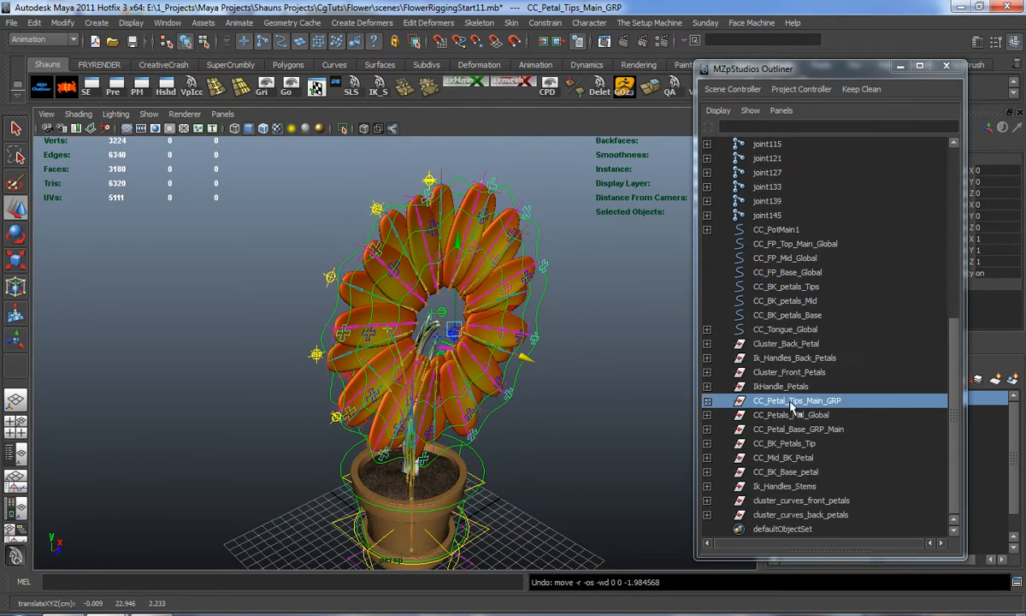
left_click_drag(537, 392, 423, 351, "alt")
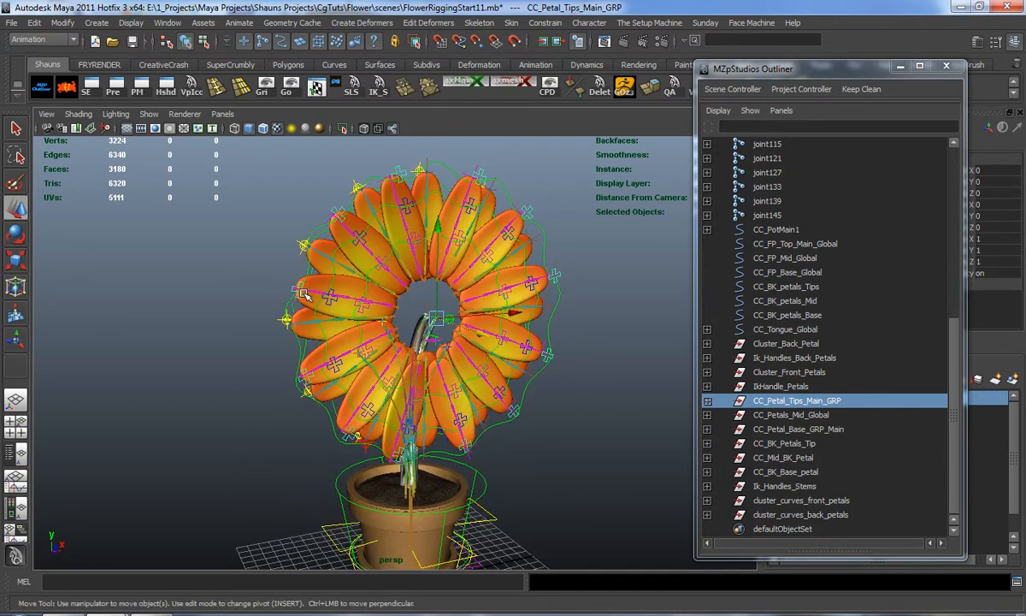
left_click_drag(299, 293, 319, 325, "alt")
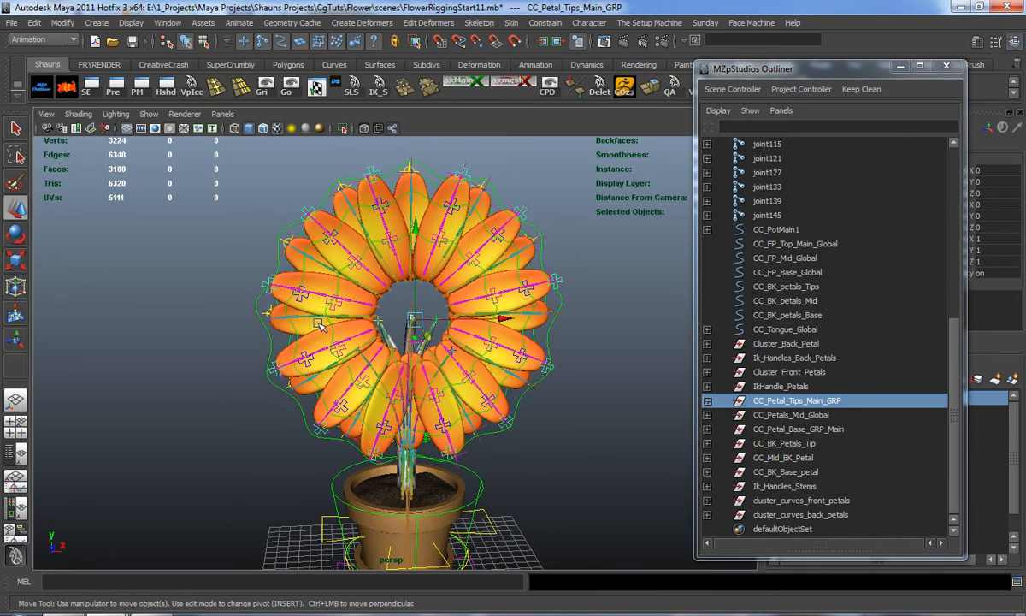
left_click_drag(307, 316, 395, 281, "alt")
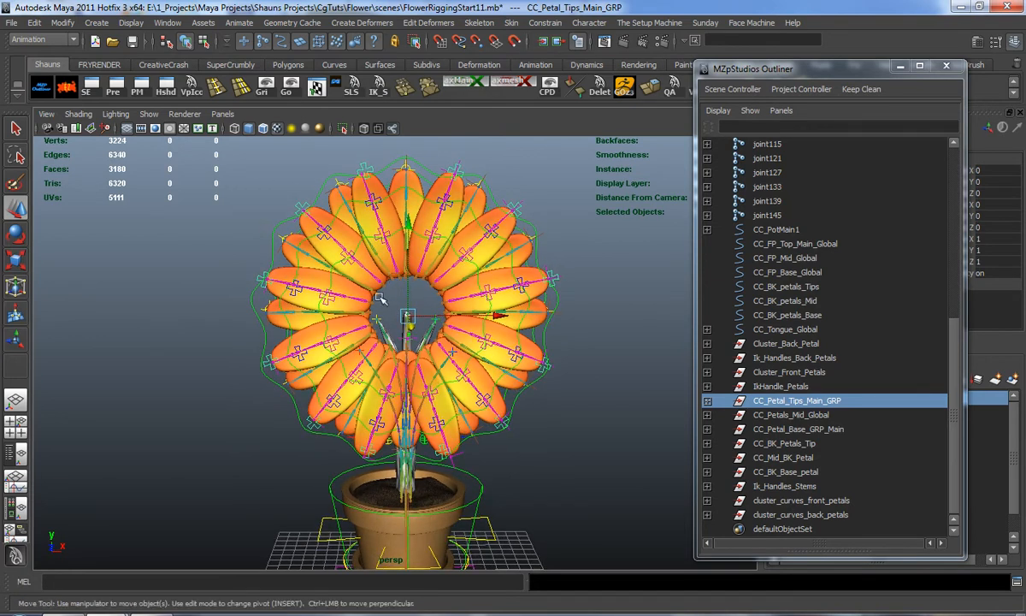
middle_click_drag(376, 309, 375, 335, "alt")
scroll(374, 289, "down", 2)
left_click_drag(375, 335, 369, 337, "alt")
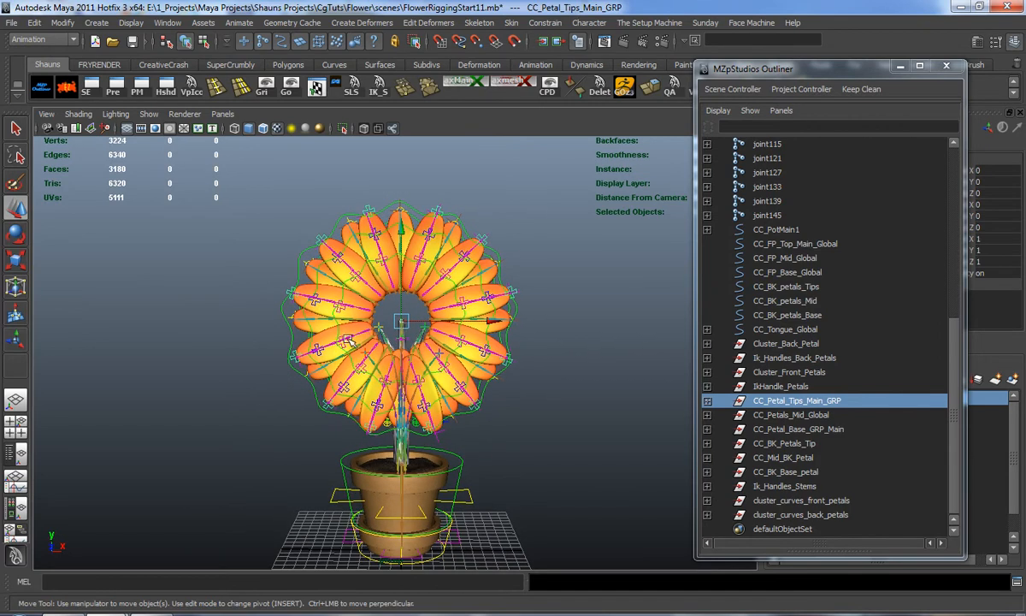
left_click(254, 351)
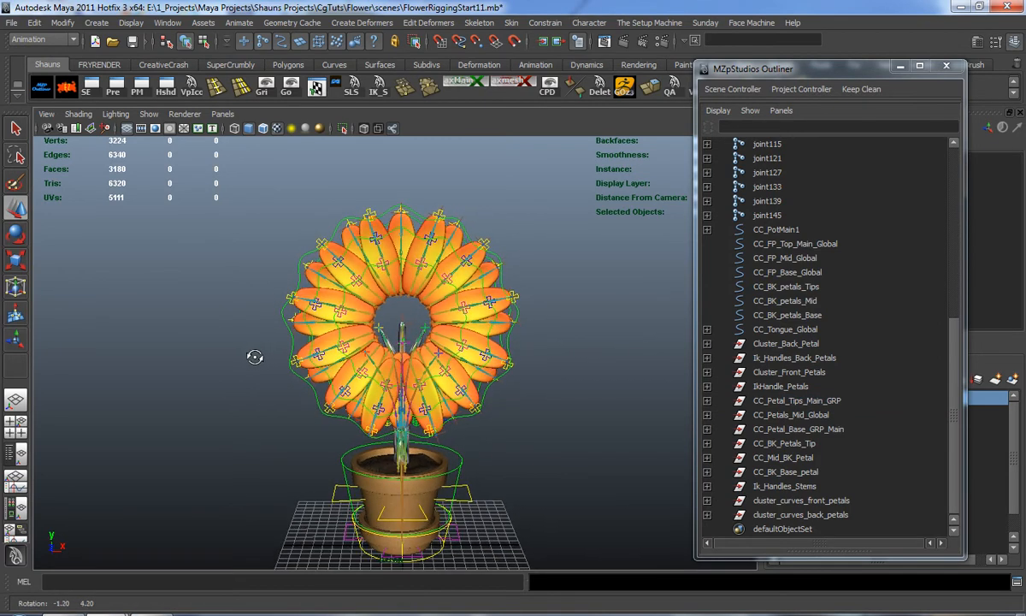
left_click(946, 66)
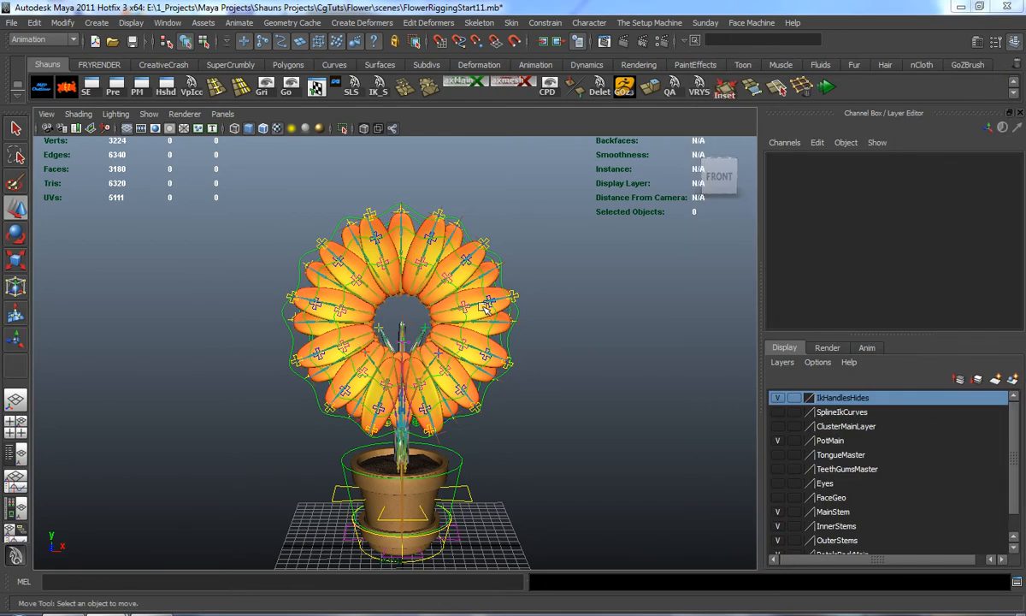
Inspect the whole flower head, its centre opening and the stem controls from several angles and distances
left_click_drag(469, 323, 334, 314, "alt")
scroll(433, 341, "up", 4)
left_click(376, 299)
key("ctrl+z")
left_click_drag(255, 330, 359, 329, "alt")
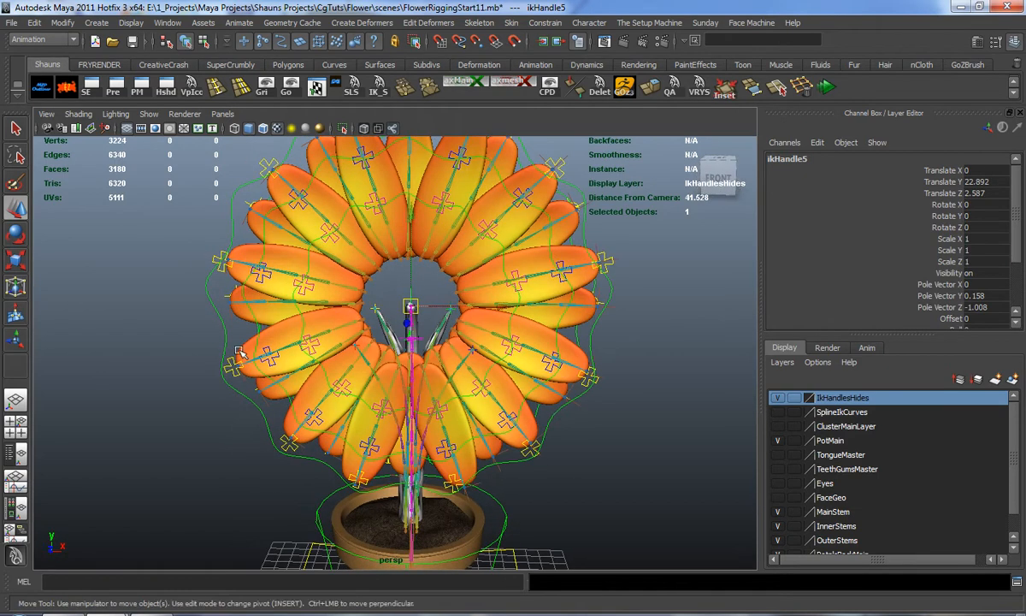
left_click(130, 334)
scroll(143, 346, "down", 3)
middle_click_drag(145, 346, 160, 310, "alt")
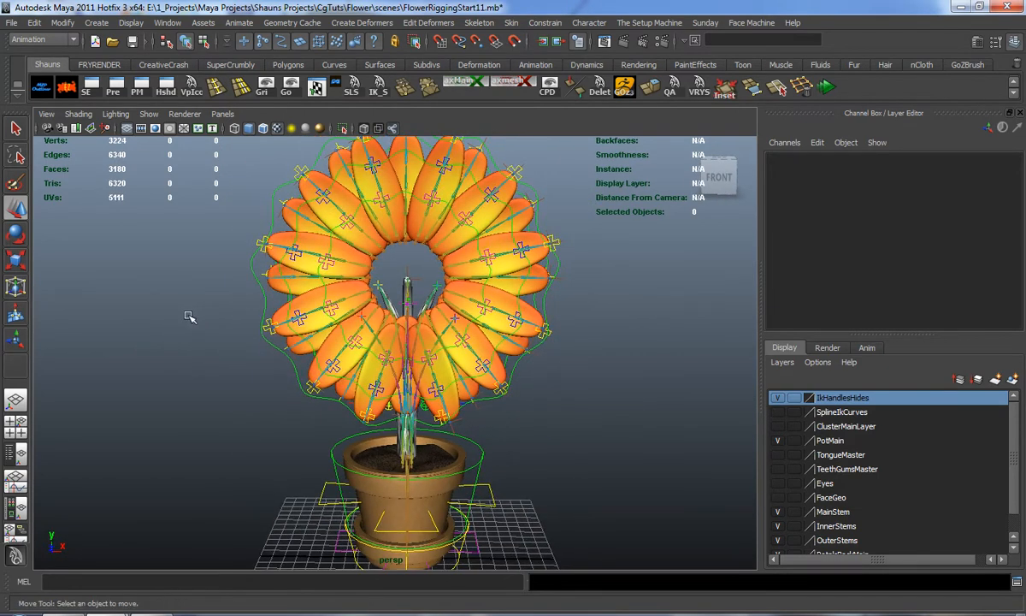
scroll(214, 313, "down", 4)
scroll(239, 330, "up", 2)
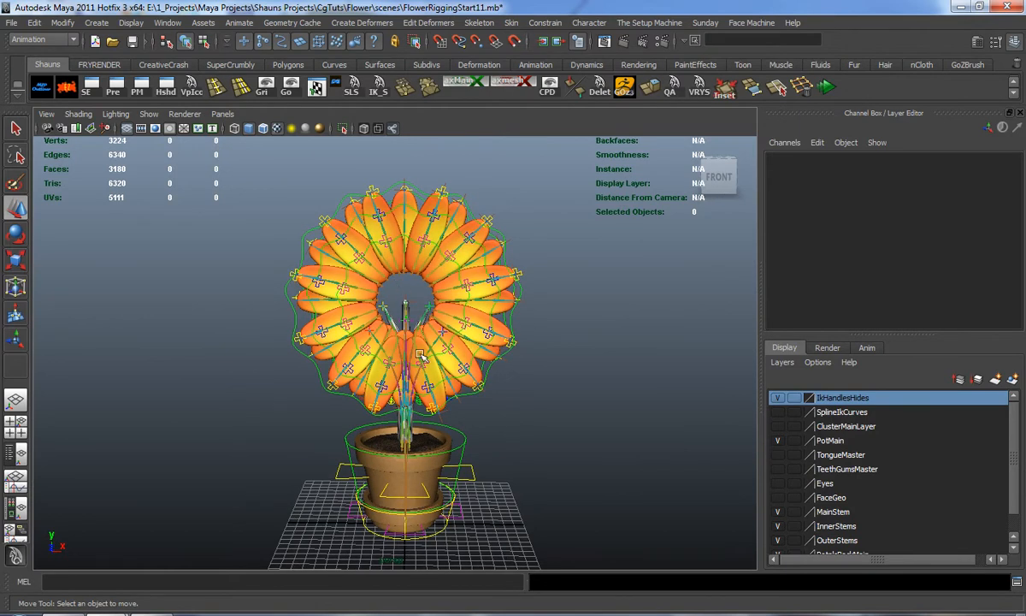
middle_click_drag(397, 264, 395, 274, "alt")
left_click_drag(380, 281, 374, 279, "alt")
middle_click_drag(377, 341, 378, 336, "alt")
left_click_drag(378, 336, 441, 312, "alt")
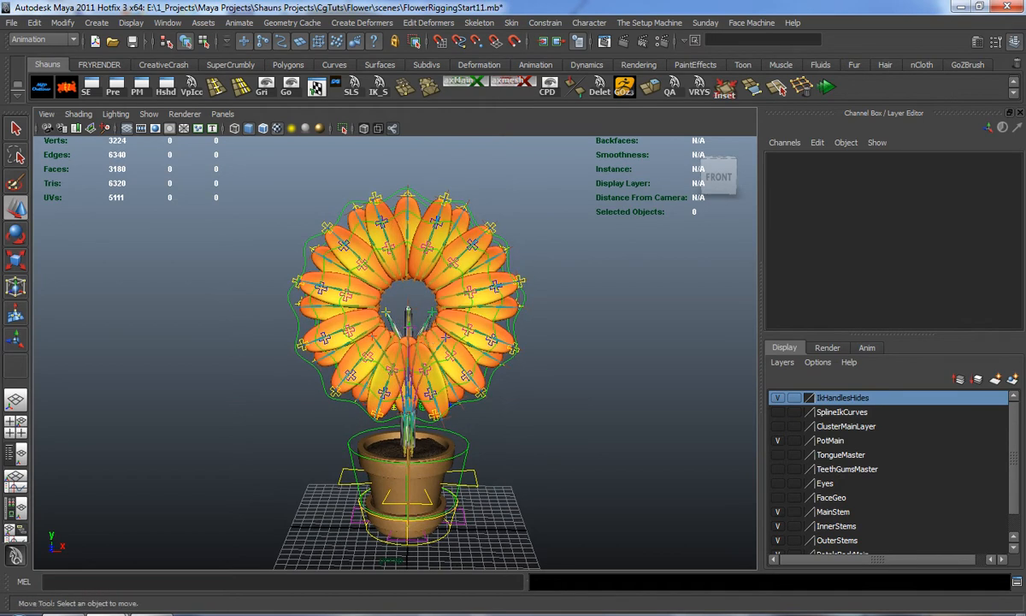
Create a circular four-arrow controller named e with Wizard_Controllers and select it at the base of the pot
left_click(517, 548)
left_click_drag(869, 109, 626, 87)
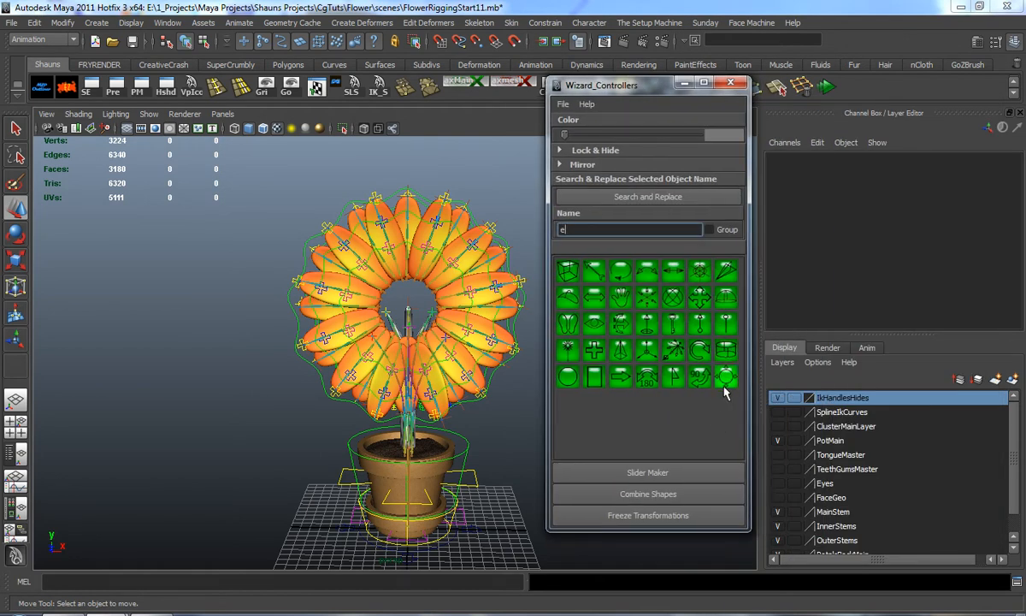
left_click_drag(618, 86, 1025, 90)
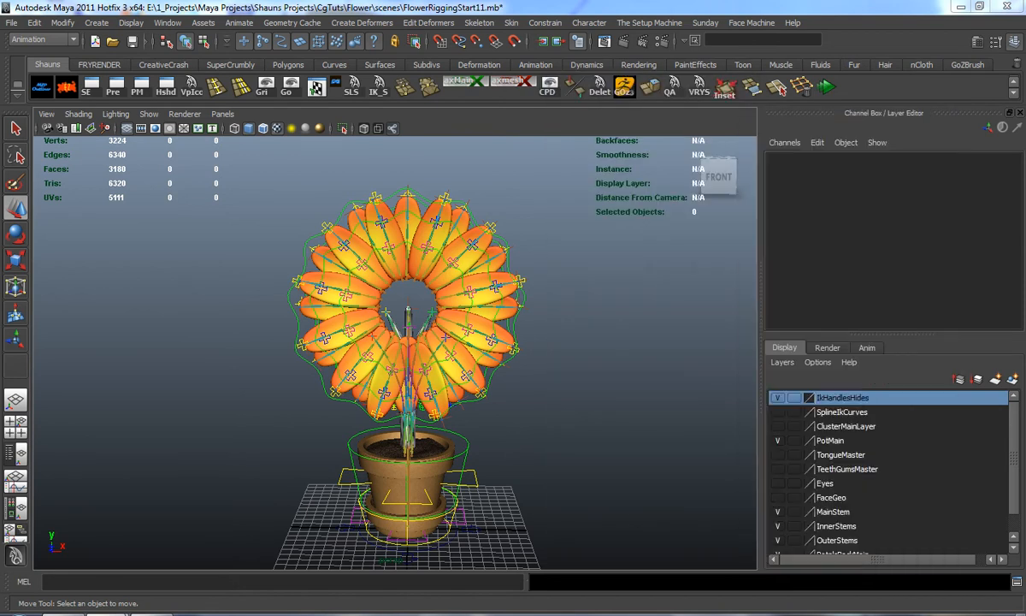
left_click_drag(495, 406, 537, 490, "alt")
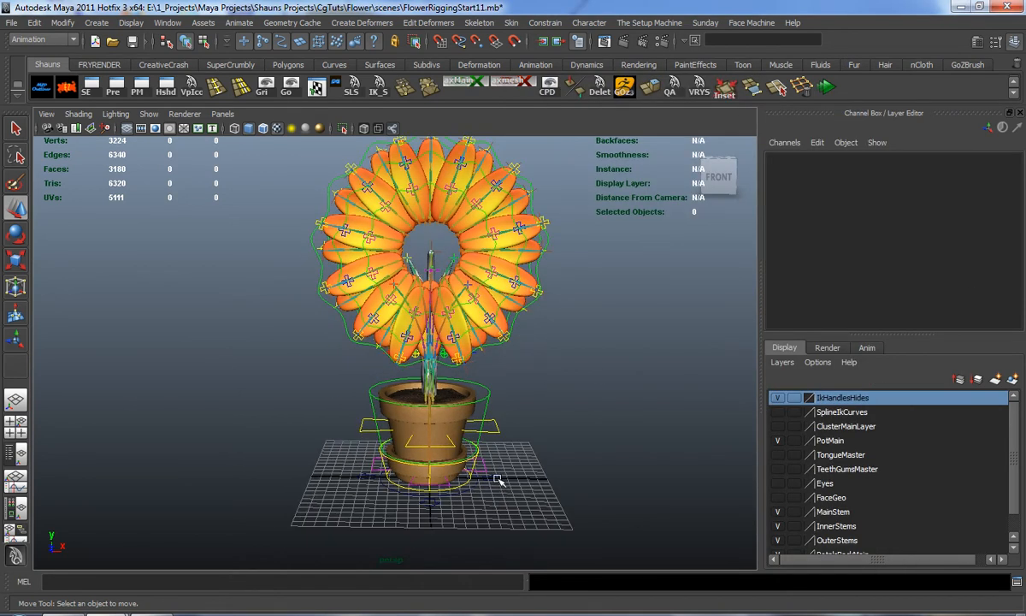
left_click(496, 480)
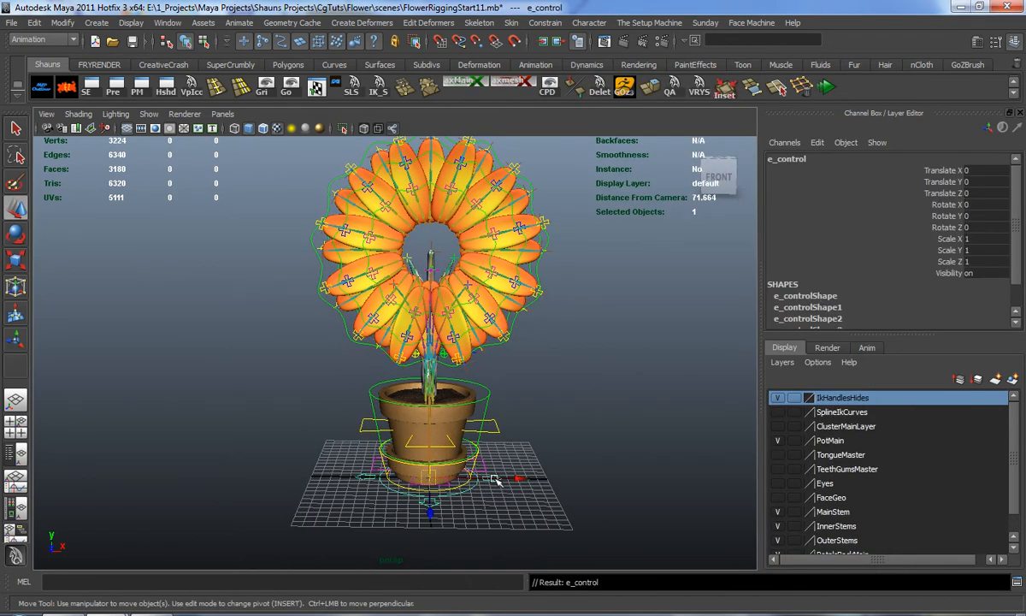
Delete the e_null node in the outliner and rename e_control as CC_Flower_Head_Main
left_click_drag(1025, 57, 761, 41)
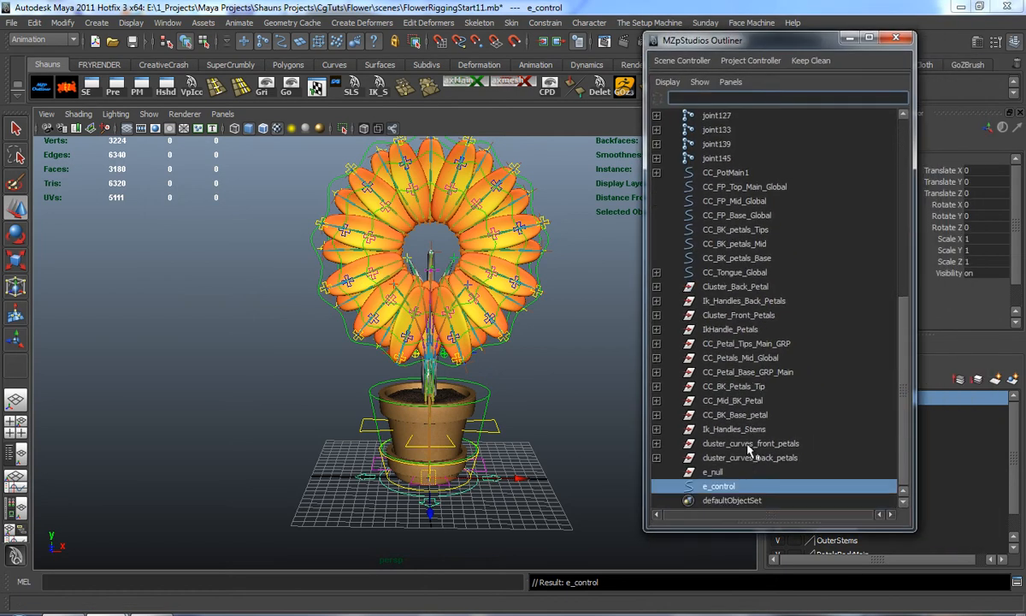
left_click(714, 473)
key("Delete")
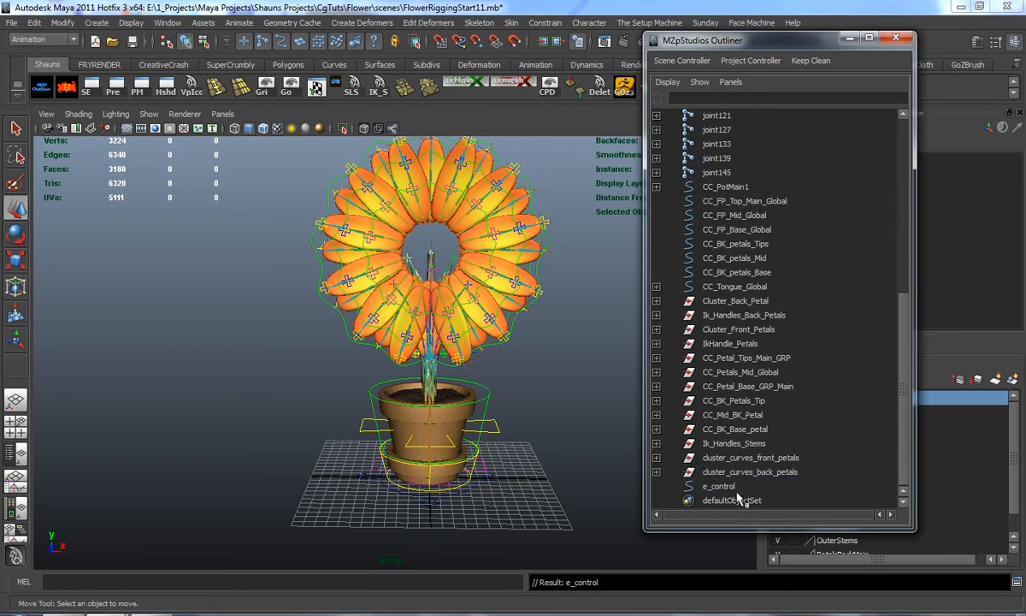
double_click(731, 487)
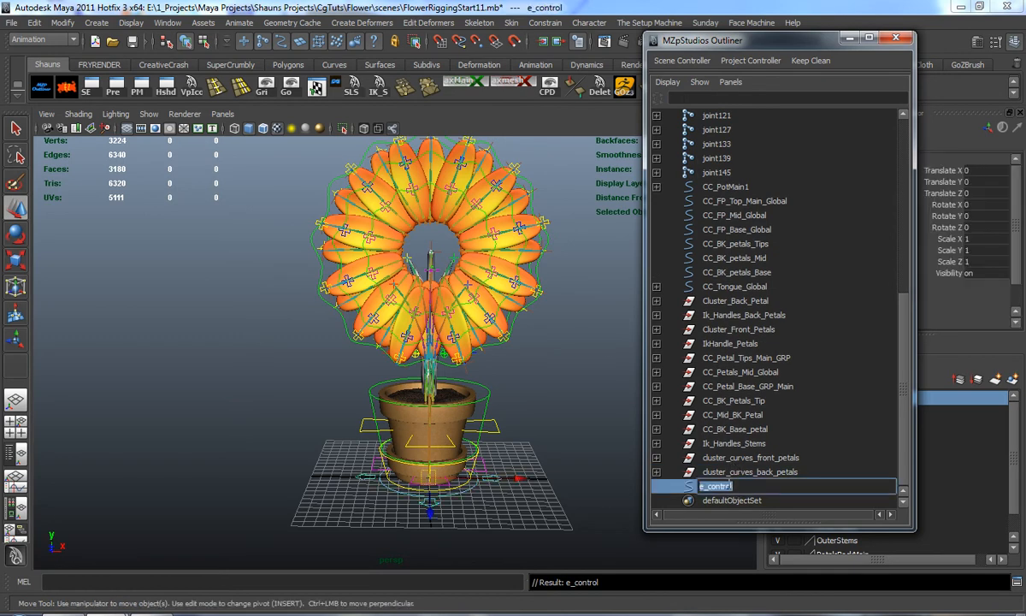
type("CC_Flower_Head_Main")
key("Return")
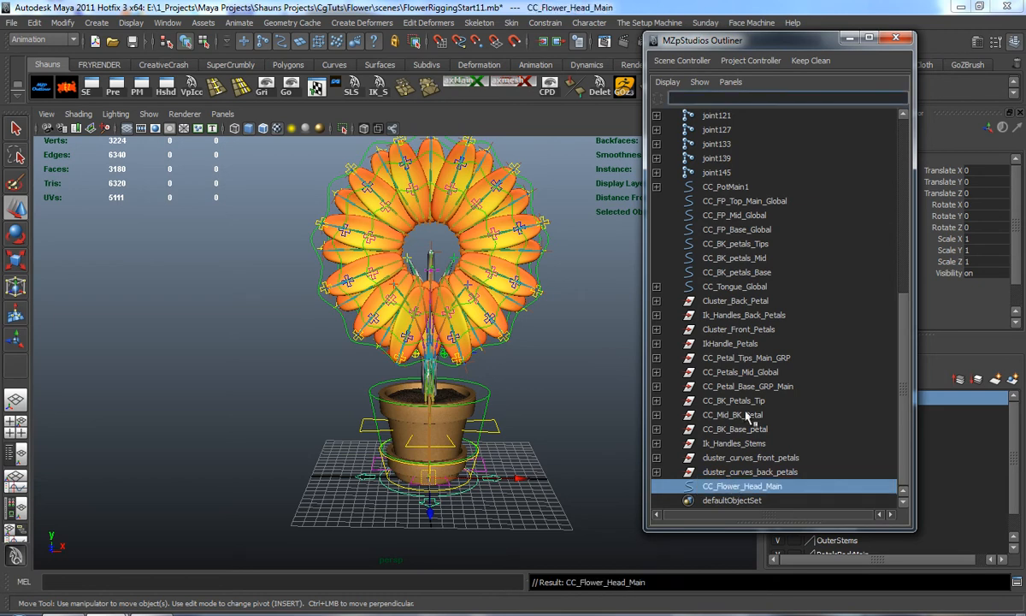
Rotate the CC_Flower_Head_Main control upright by setting its Rotate X to 90
middle_click_drag(421, 339, 410, 326, "alt")
key("e")
left_click_drag(421, 351, 427, 256)
left_click_drag(802, 46, 1025, 65)
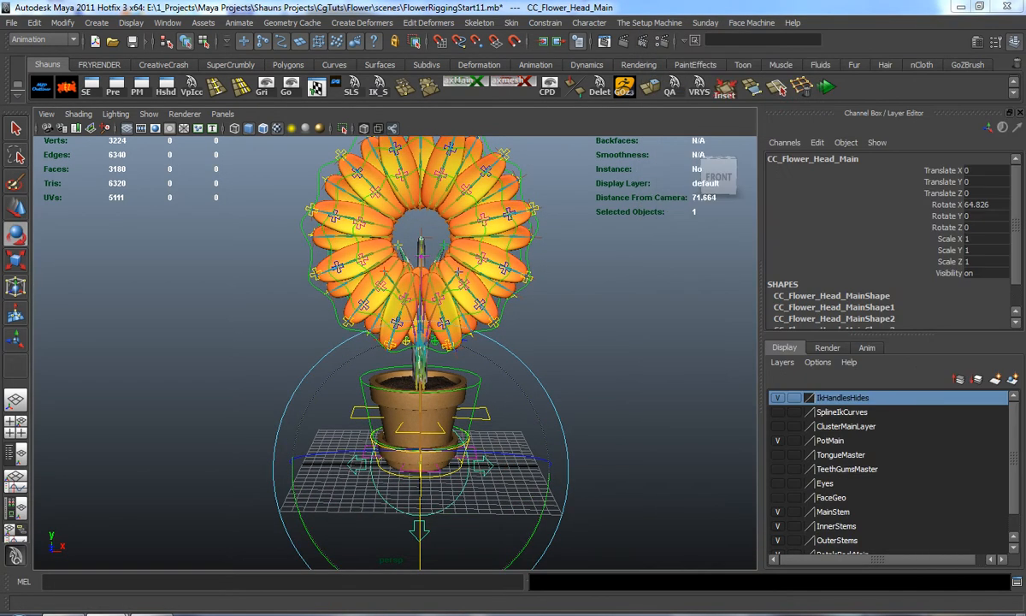
double_click(984, 206)
type("9")
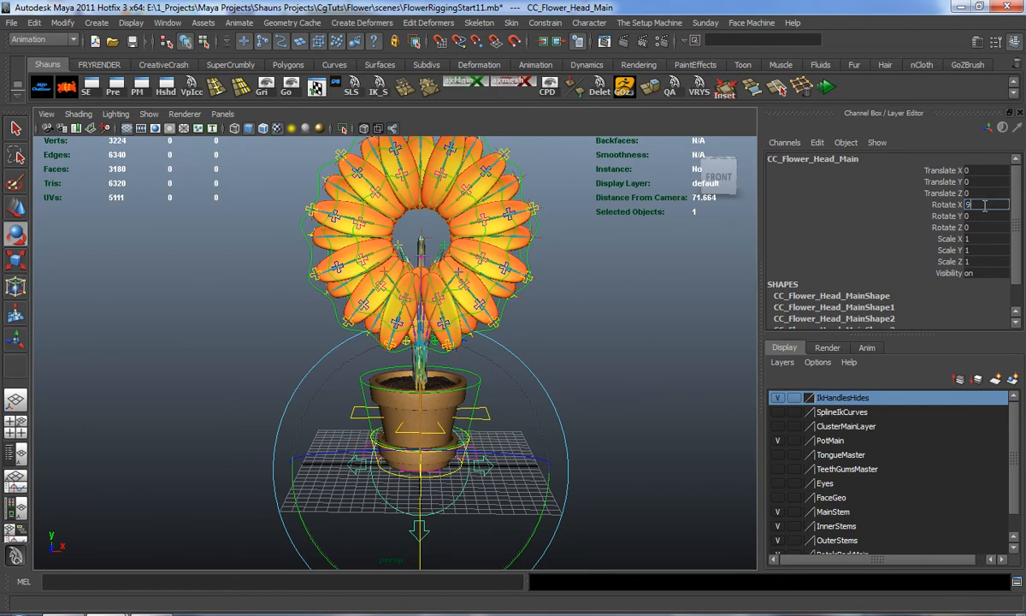
key("Return")
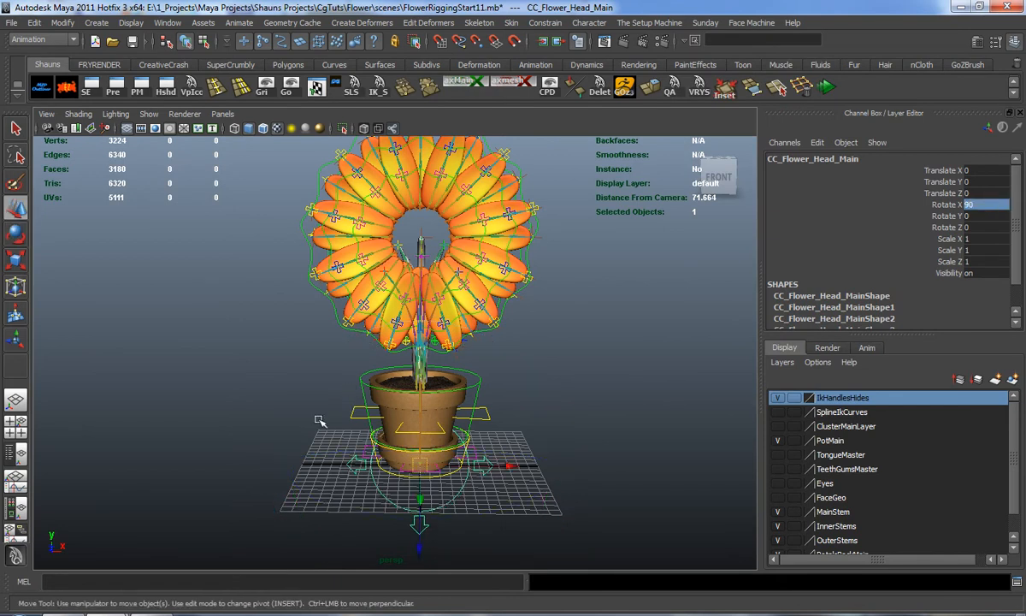
In the front view, raise CC_Flower_Head_Main to the flower head's centre at Translate Y 22.754 and scale it uniformly to 1.79
key("space")
key("space")
scroll(438, 392, "down", 4)
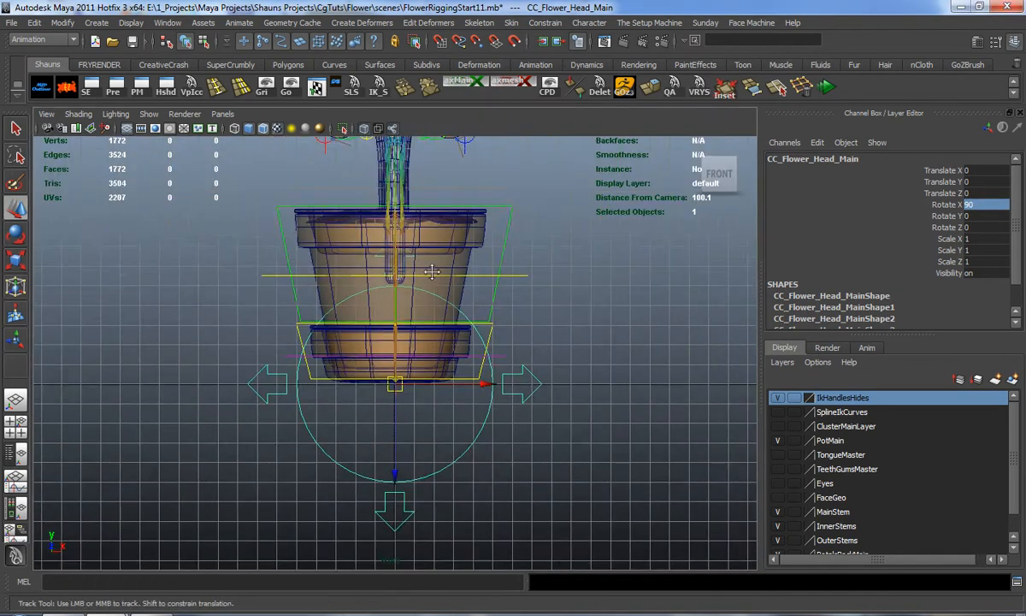
scroll(411, 506, "down", 4)
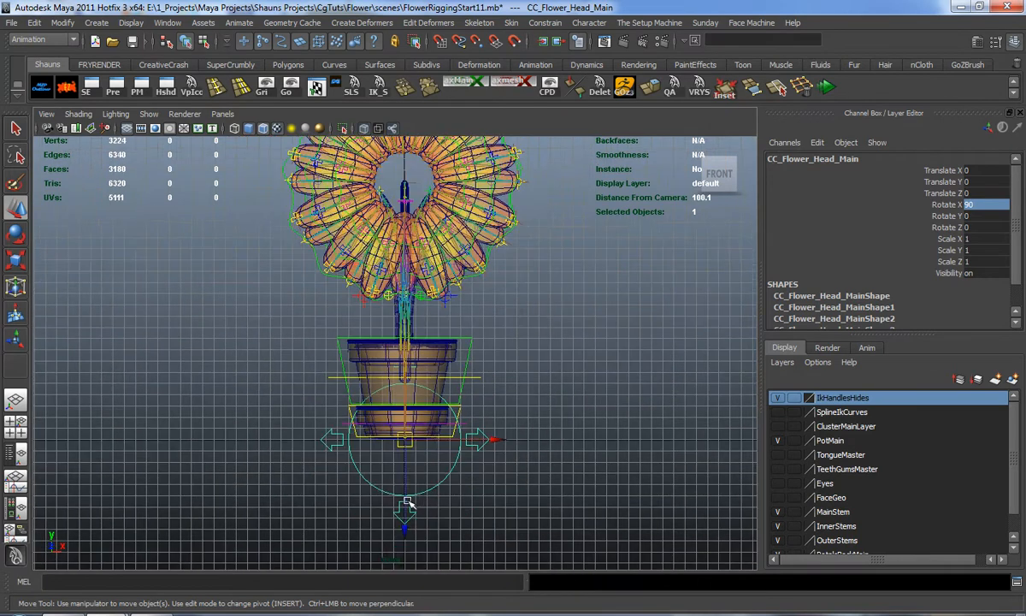
left_click_drag(405, 521, 389, 299)
middle_click_drag(469, 237, 476, 350, "alt")
scroll(477, 351, "up", 3)
key("r")
left_click_drag(419, 324, 541, 340)
key("w")
middle_click_drag(417, 403, 415, 399)
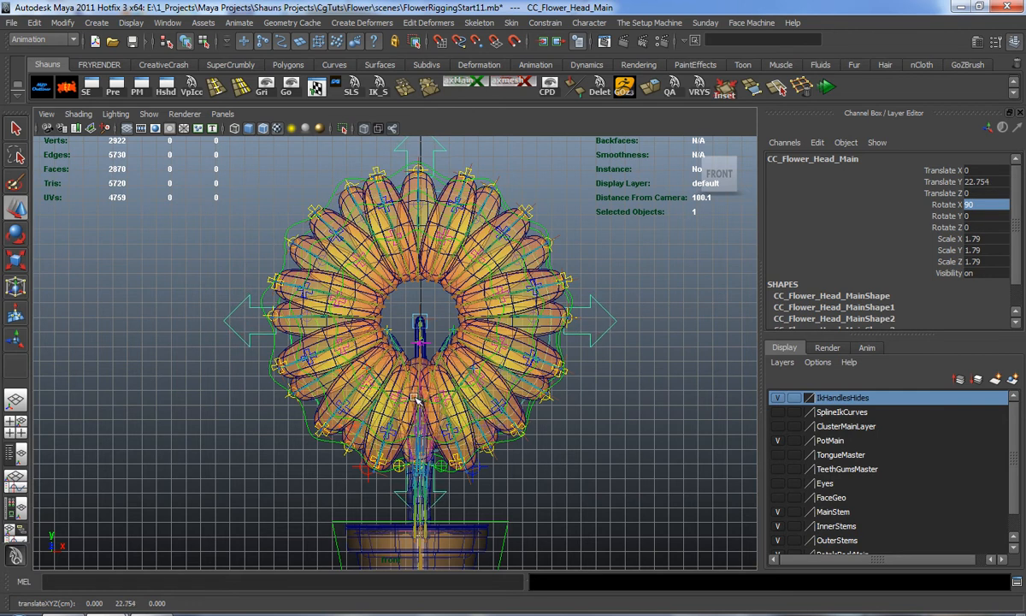
Shift the CC_Flower_Head_Main control along the depth axis to Translate Z 3.071 and check its placement in the perspective view
key("space")
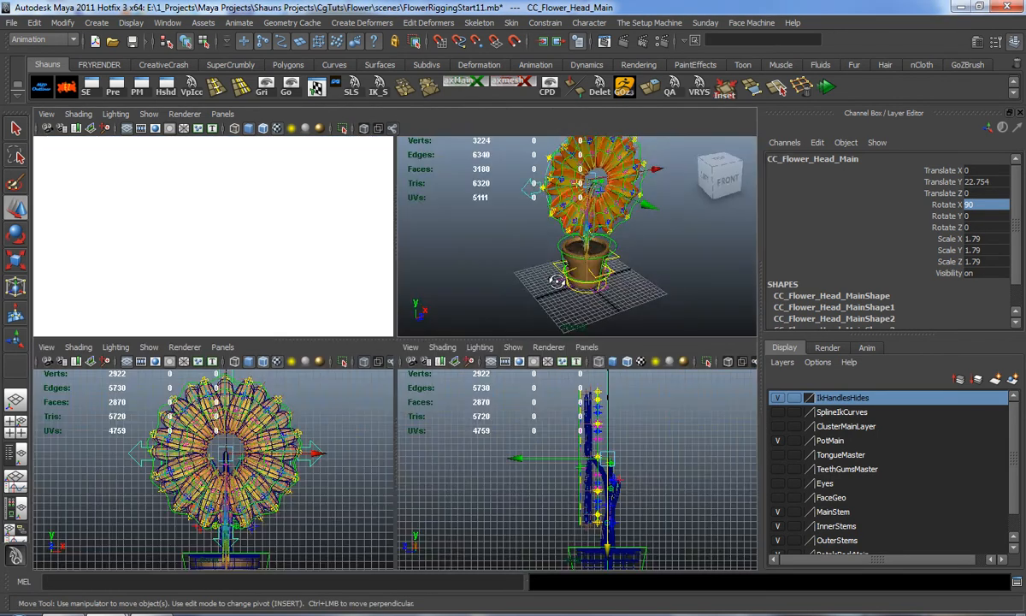
left_click_drag(556, 280, 581, 286, "alt")
key("space")
left_click_drag(548, 252, 381, 272, "alt")
scroll(480, 365, "up", 3)
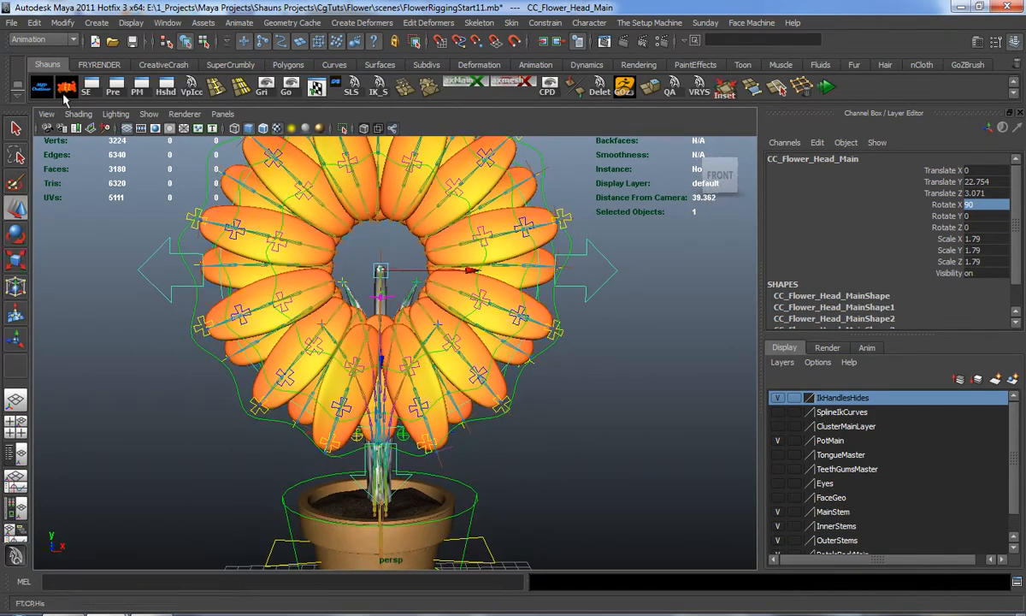
Freeze the transformations of the CC_Flower_Head_Main control at its current position, rotation and scale
left_click(61, 84)
scroll(175, 299, "down", 4)
left_click_drag(200, 324, 214, 318, "alt")
middle_click_drag(214, 317, 214, 318, "alt")
scroll(214, 317, "up", 2)
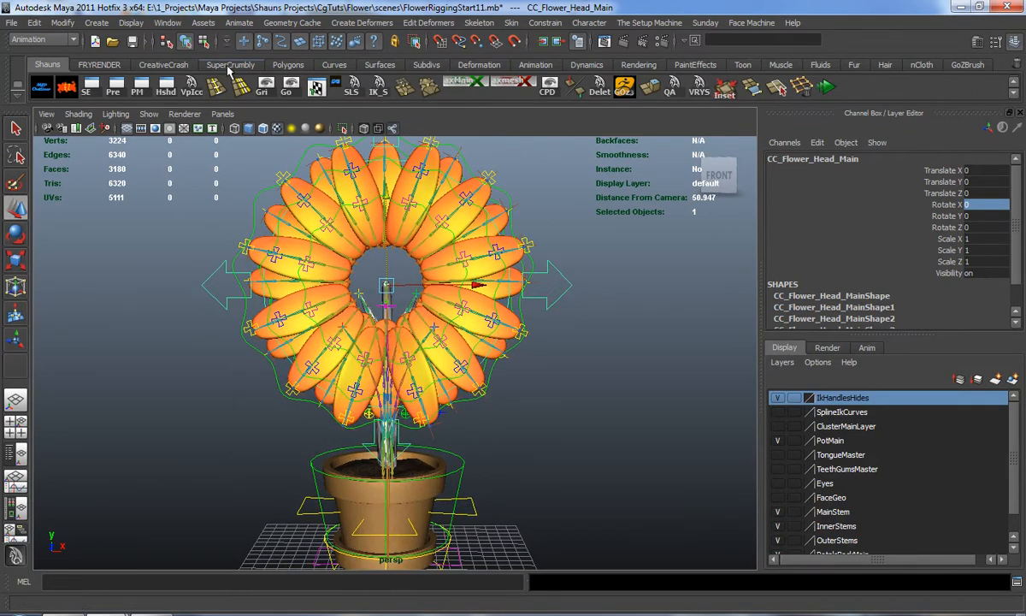
Open the Color Changer tool for the selected CC_Flower_Head_Main control
left_click(229, 67)
mouse_move(169, 208)
left_mouse_down("alt")
mouse_move(228, 280)
mouse_move(175, 208)
left_mouse_up("alt")
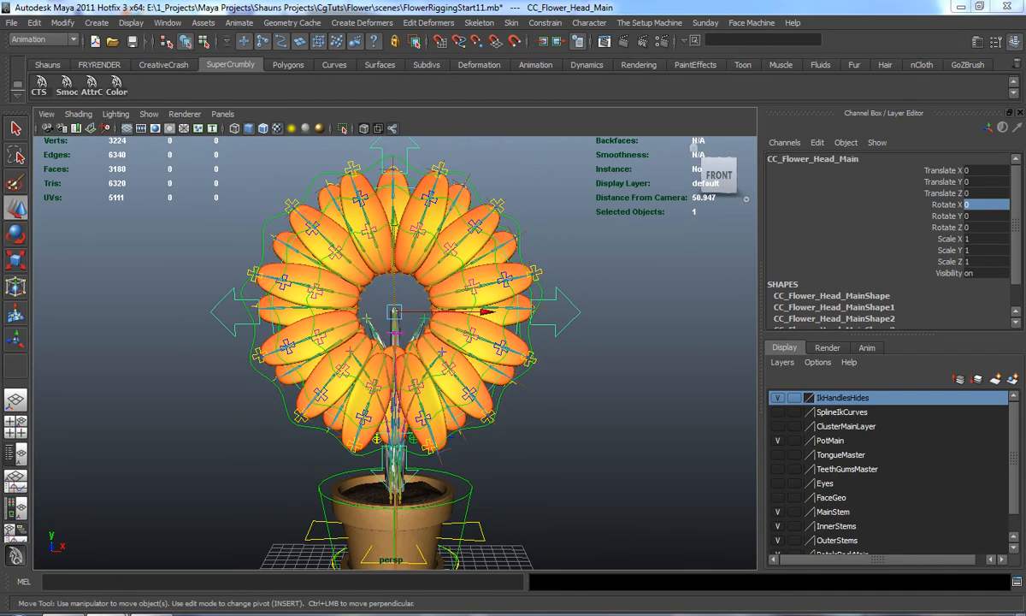
left_click_drag(841, 191, 677, 193)
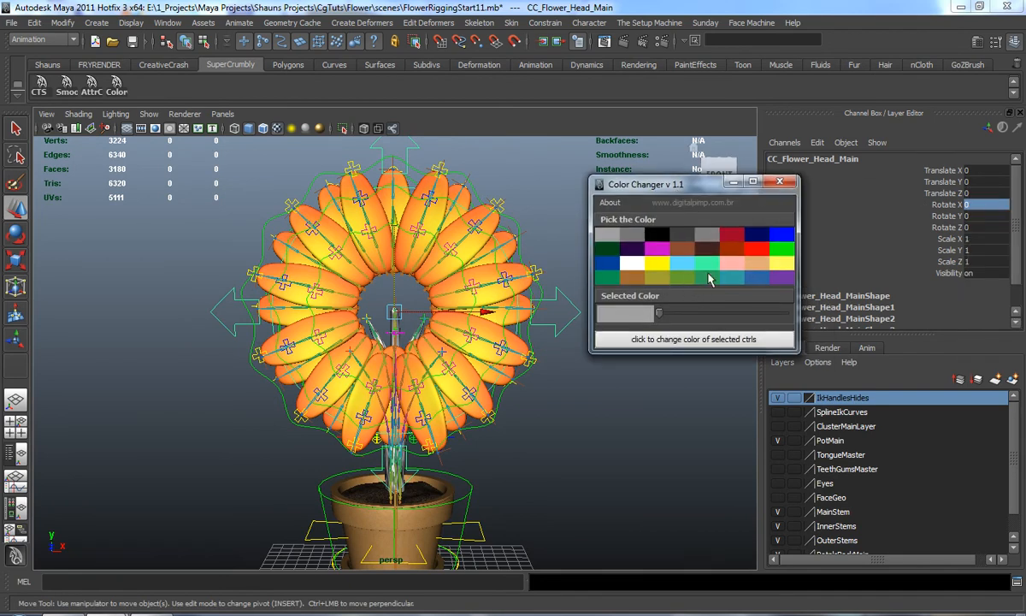
left_click_drag(441, 306, 439, 309, "alt")
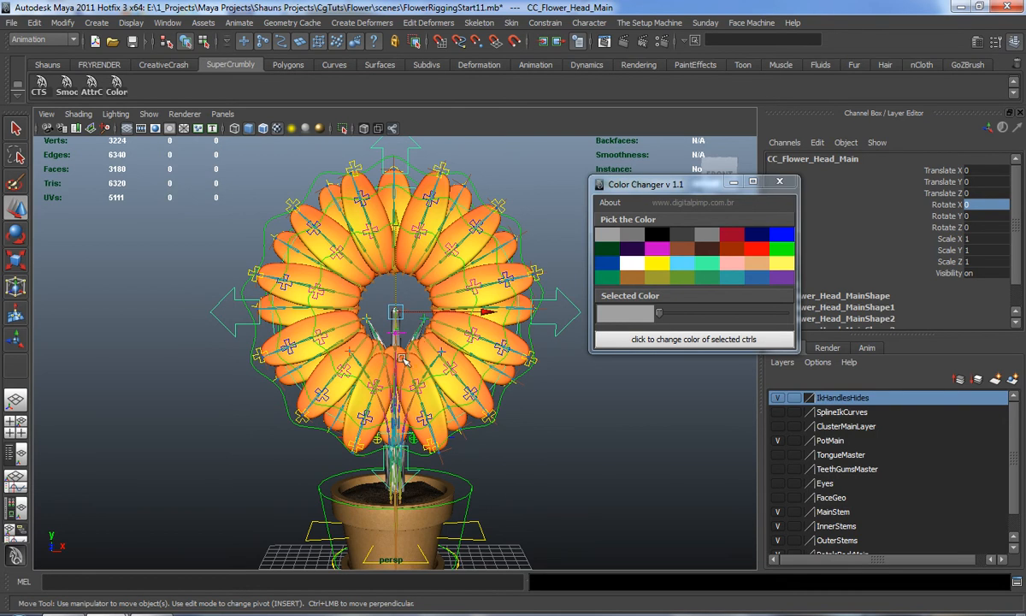
left_click_drag(413, 374, 342, 391, "alt")
left_click_drag(539, 352, 483, 362, "alt")
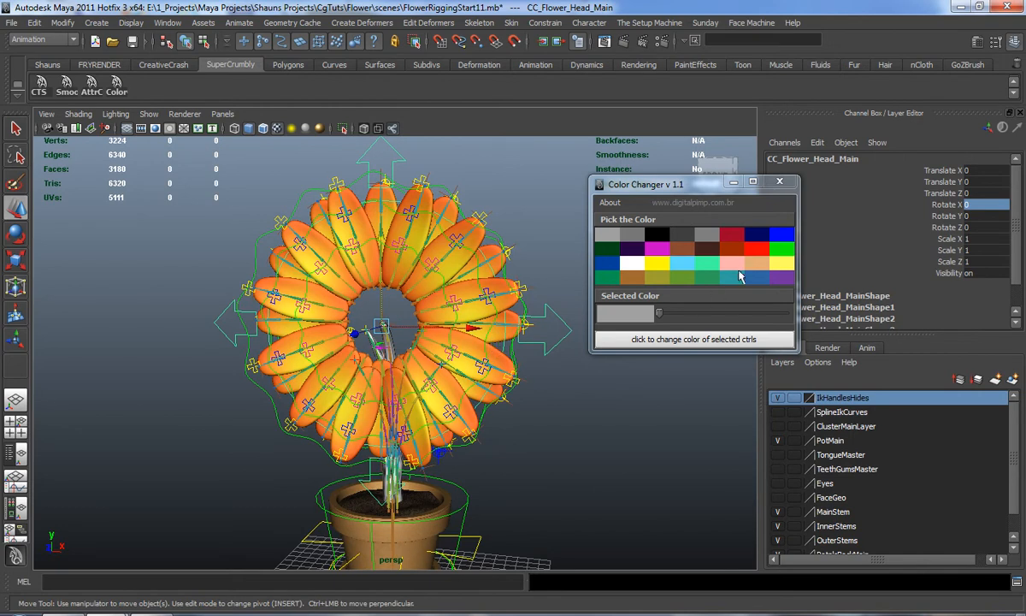
Try magenta and then green as the colour of the CC_Flower_Head_Main control
left_click(657, 248)
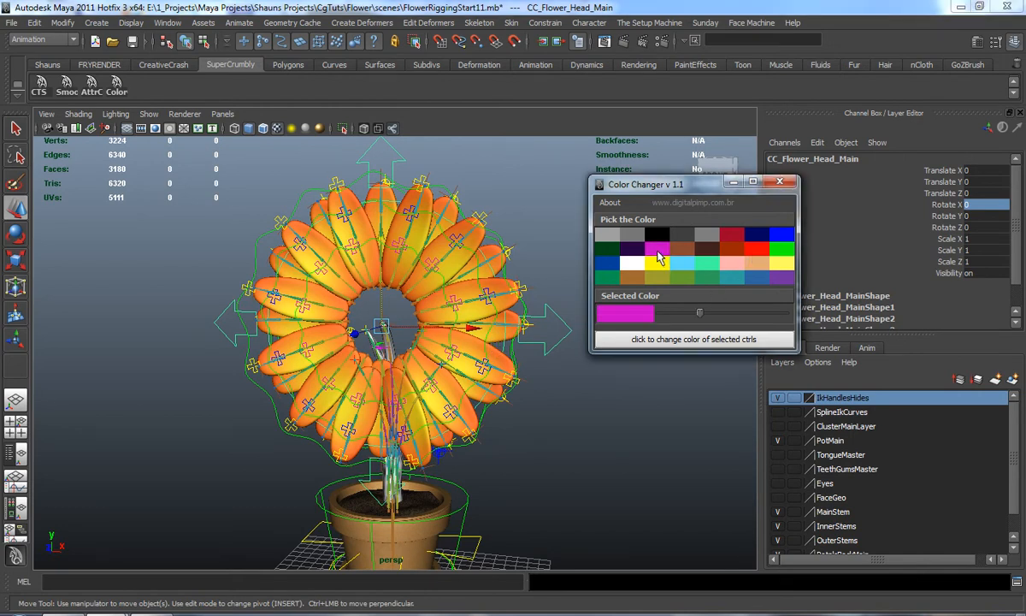
left_click(618, 338)
left_click(591, 408)
left_click_drag(591, 408, 569, 427, "alt")
key("z")
left_click(783, 250)
left_click(703, 337)
left_click(605, 413)
left_click_drag(524, 327, 489, 327, "alt")
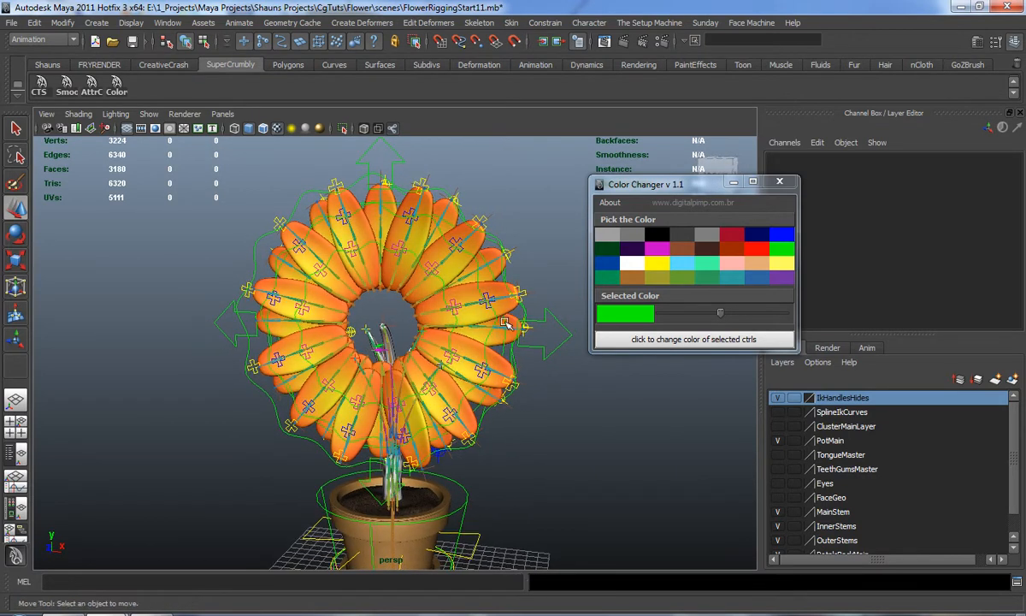
Reselect CC_Flower_Head_Main, colour it bright blue, and close the Color Changer
key("ctrl+z")
left_click(779, 232)
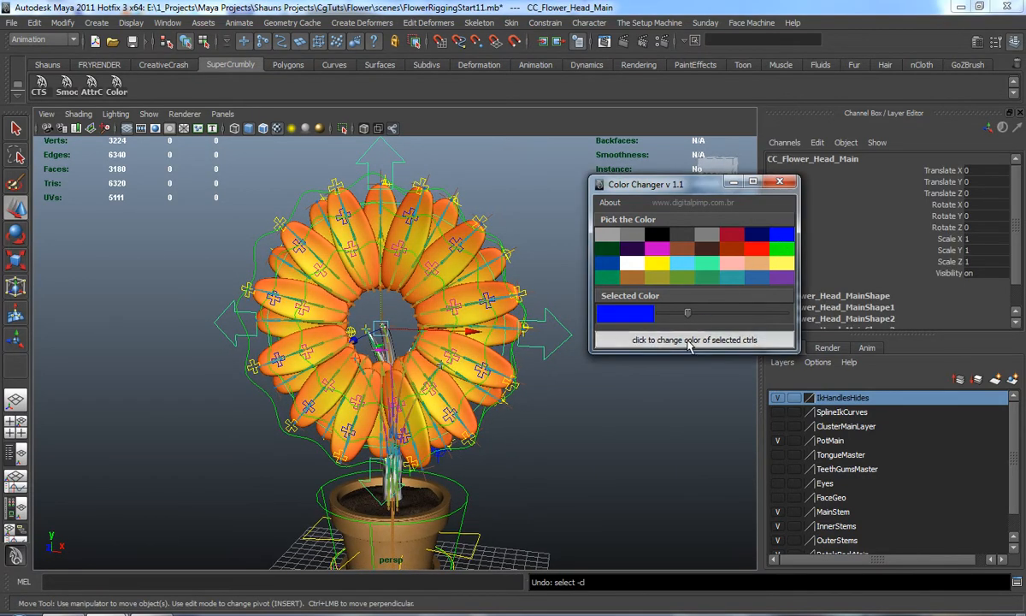
left_click(584, 376)
left_click_drag(579, 486, 549, 400, "alt")
left_click_drag(701, 193, 1025, 206)
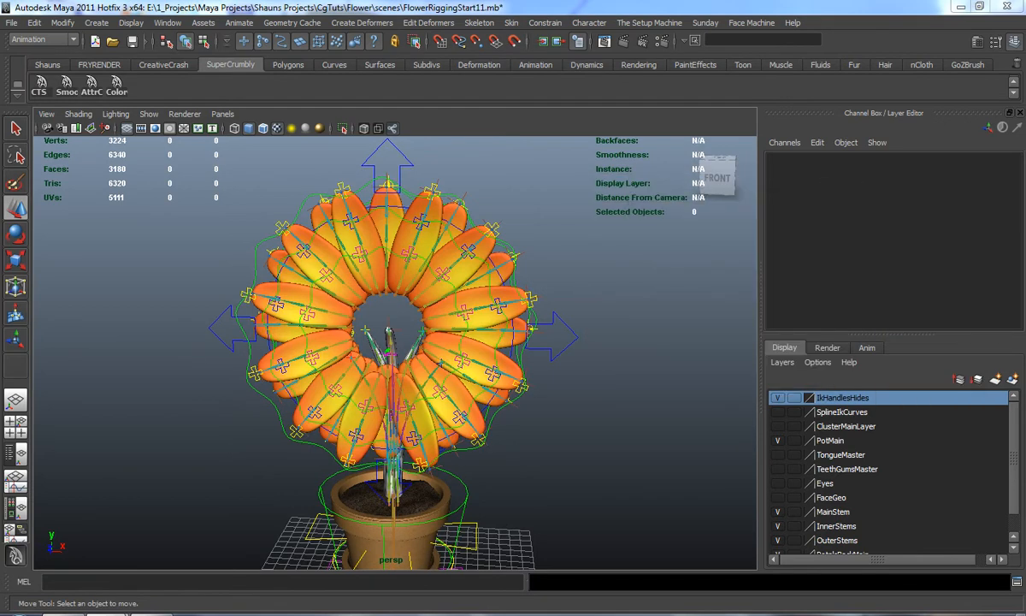
Select ikHandle5 at the main stem's tip, test its pull on the stem and undo the test moves
left_click_drag(534, 365, 467, 357, "alt")
scroll(467, 357, "up", 3)
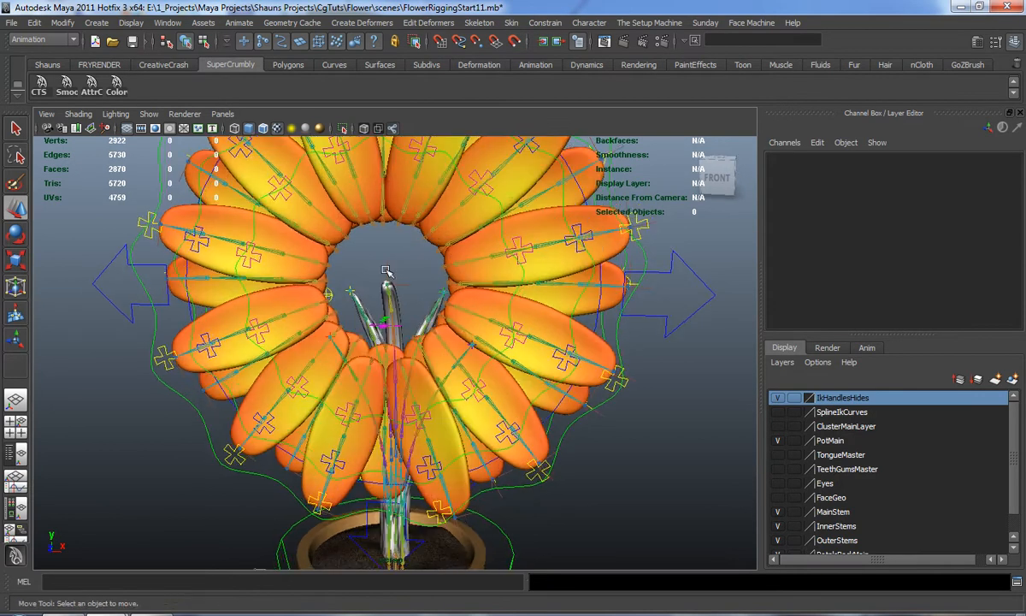
left_click(386, 276)
left_click_drag(386, 275, 488, 341, "alt")
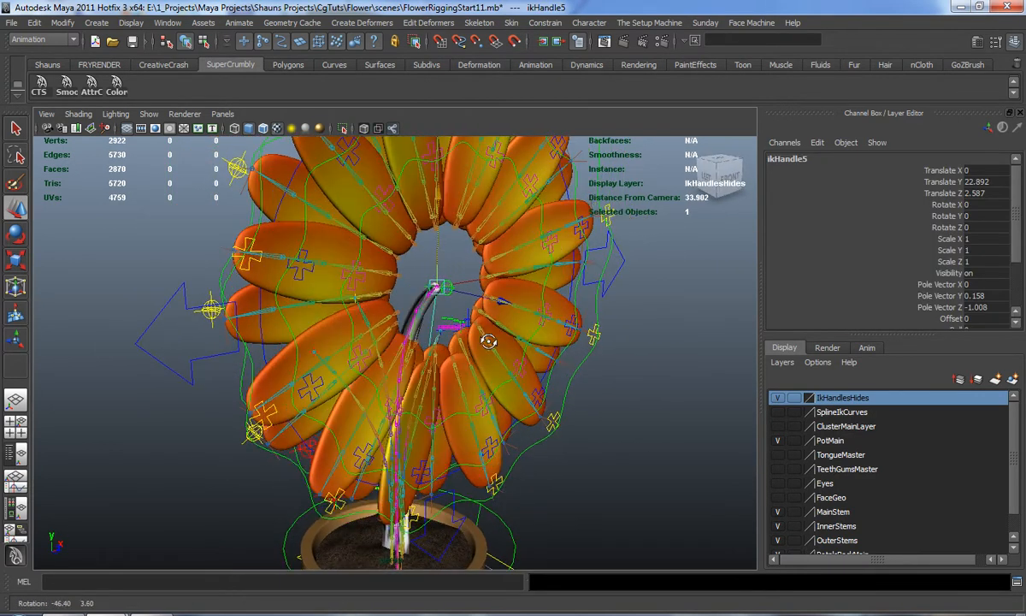
mouse_move(500, 300)
left_mouse_down()
mouse_move(573, 339)
mouse_move(504, 304)
left_mouse_up()
key("ctrl+z")
left_click(437, 287)
left_click_drag(441, 273, 442, 342)
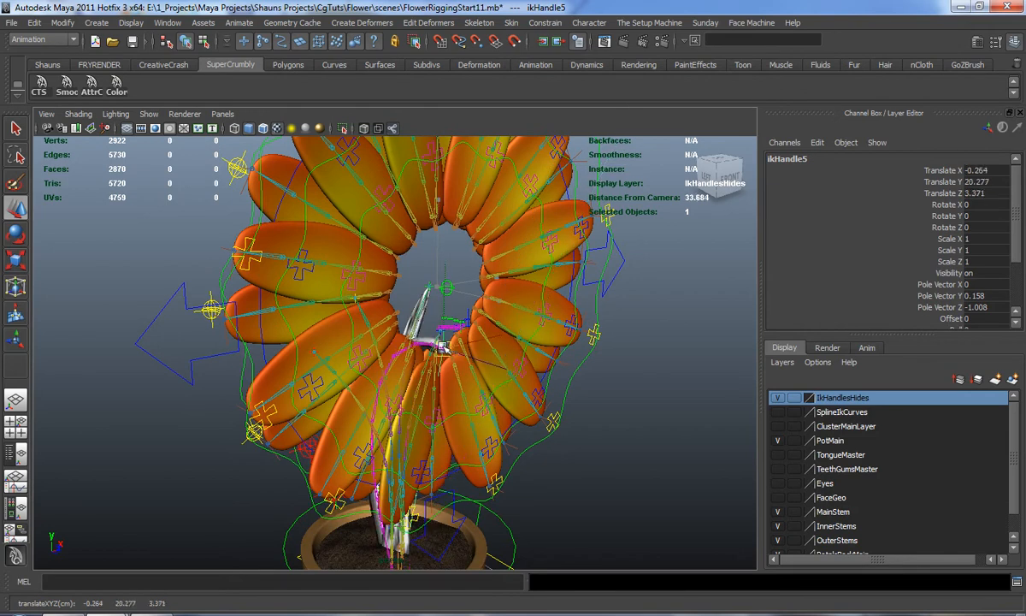
key("ctrl+z")
Make ikHandle5 stretchy with the wp stretchy Ik tool, using the Translate method and Joint Offset 0
left_click_drag(416, 292, 340, 318, "alt")
scroll(340, 318, "down", 2)
middle_click_drag(340, 318, 397, 341, "alt")
left_click_drag(398, 340, 411, 291, "alt")
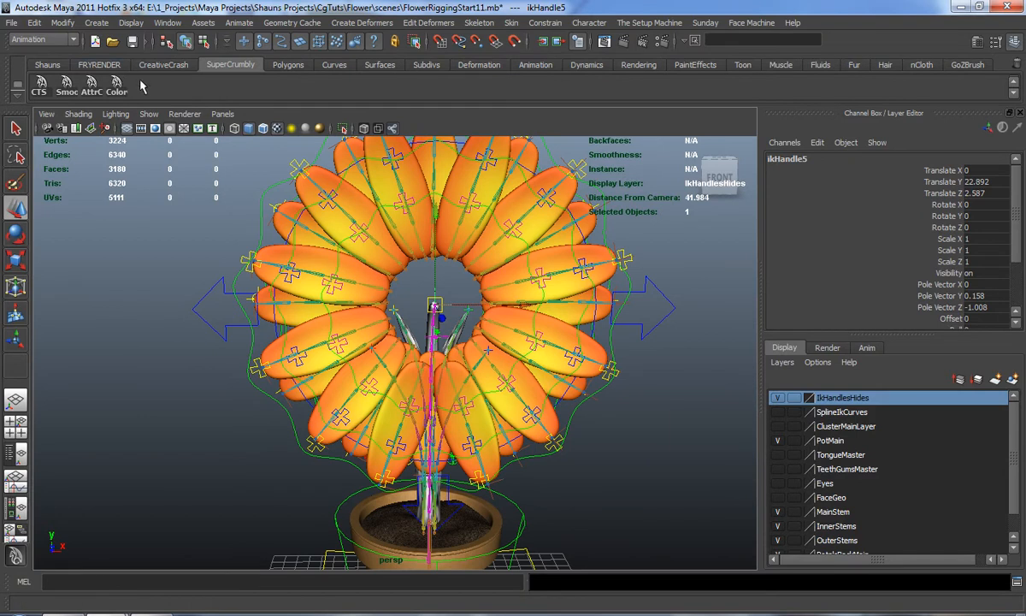
left_click(164, 64)
left_click(39, 85)
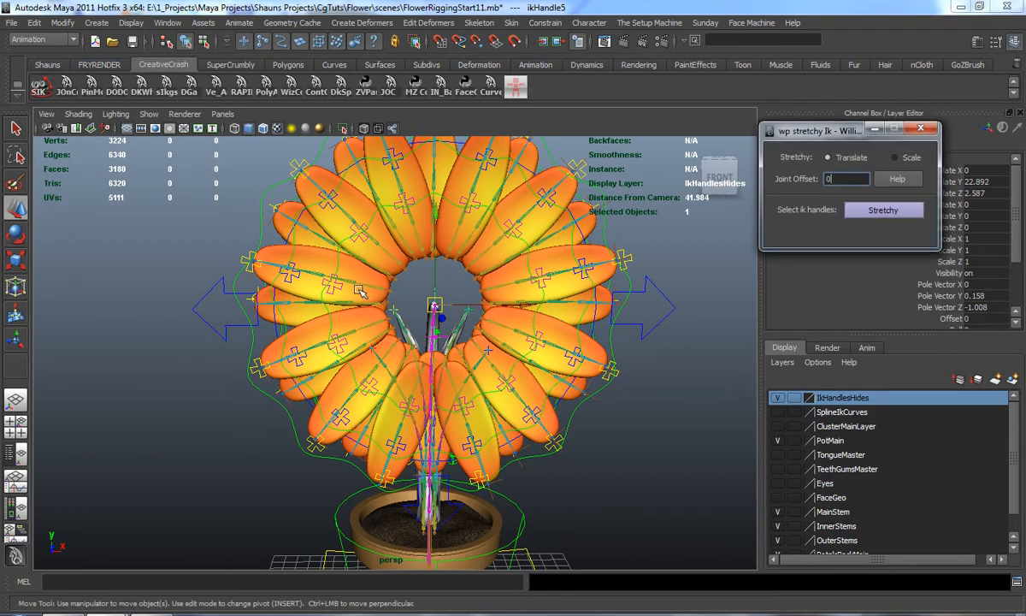
left_click_drag(411, 313, 384, 315, "alt")
middle_click_drag(385, 315, 371, 346, "alt")
scroll(371, 346, "up", 4)
left_click_drag(370, 346, 382, 329, "alt")
left_click(863, 213)
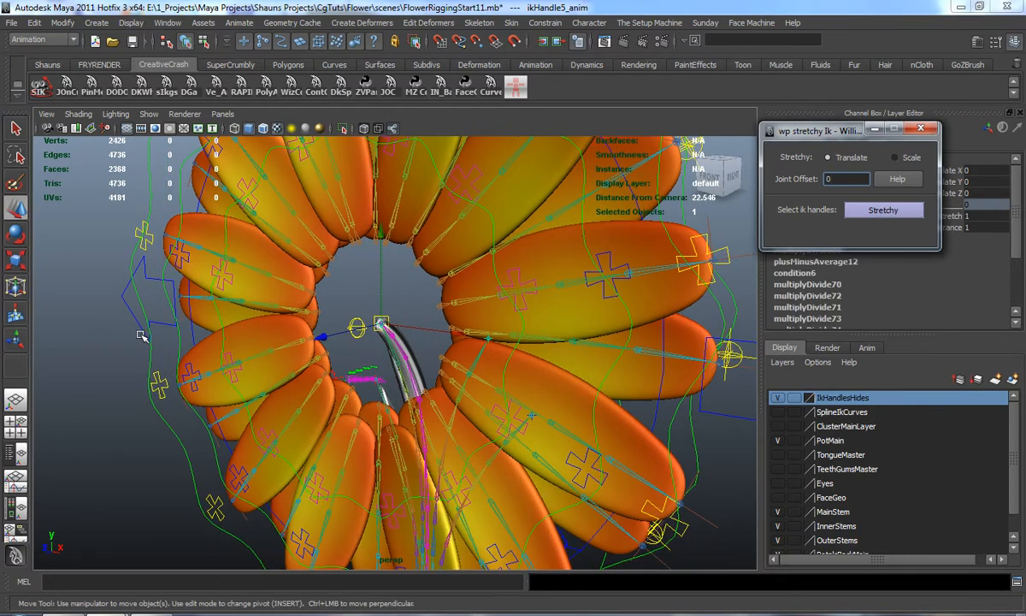
Test the stretchy main stem by moving ikHandle5_anim at its tip, and undo the move
left_click(93, 348)
right_click_drag(129, 344, 279, 298, "alt")
middle_click_drag(278, 298, 310, 348, "alt")
right_click_drag(310, 348, 376, 335, "alt")
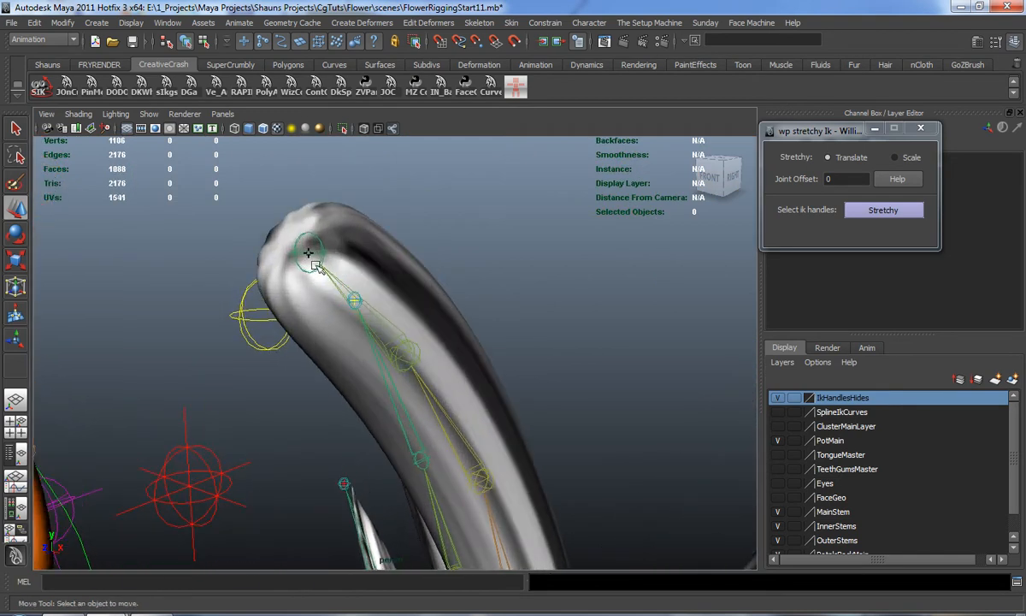
left_click(308, 254)
left_click_drag(309, 254, 352, 264)
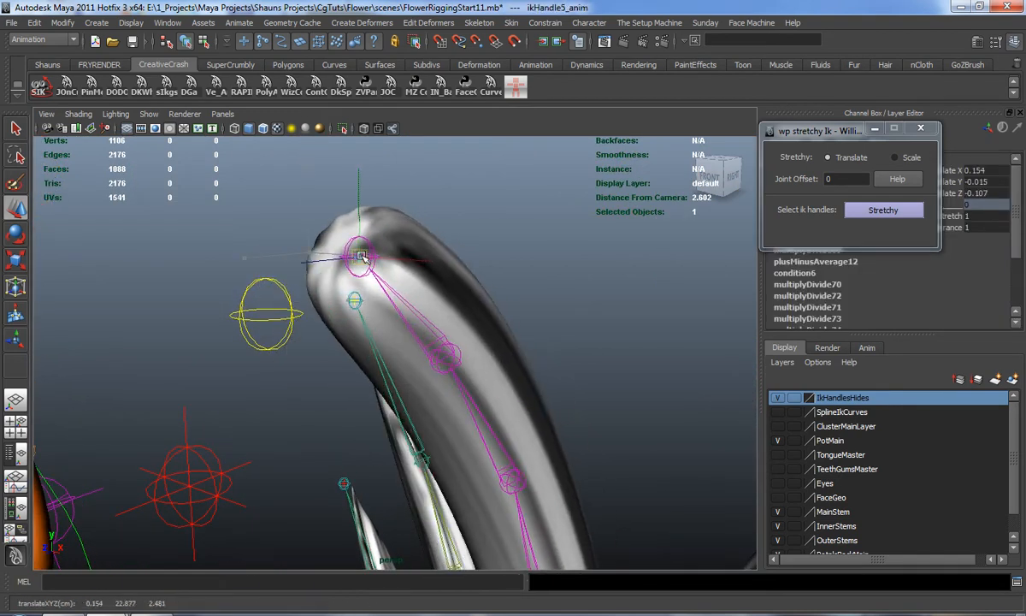
key("ctrl+z")
scroll(345, 336, "down", 5)
scroll(344, 337, "down", 10)
left_click_drag(304, 351, 389, 347, "alt")
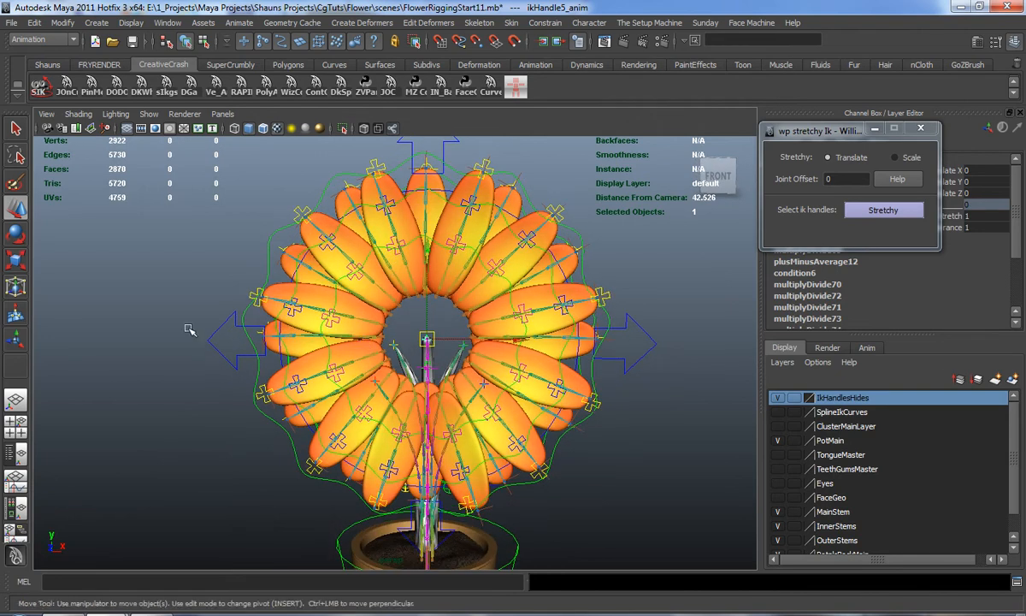
Parent ikHandle5_anim to CC_Flower_Head_Main, test the link by moving the head control, and undo the test move
left_click_drag(215, 371, 242, 384)
key("ctrl+z")
left_click_drag(426, 341, 491, 343)
key("ctrl+z")
key("ctrl+z")
key("ctrl+z")
key("ctrl+z")
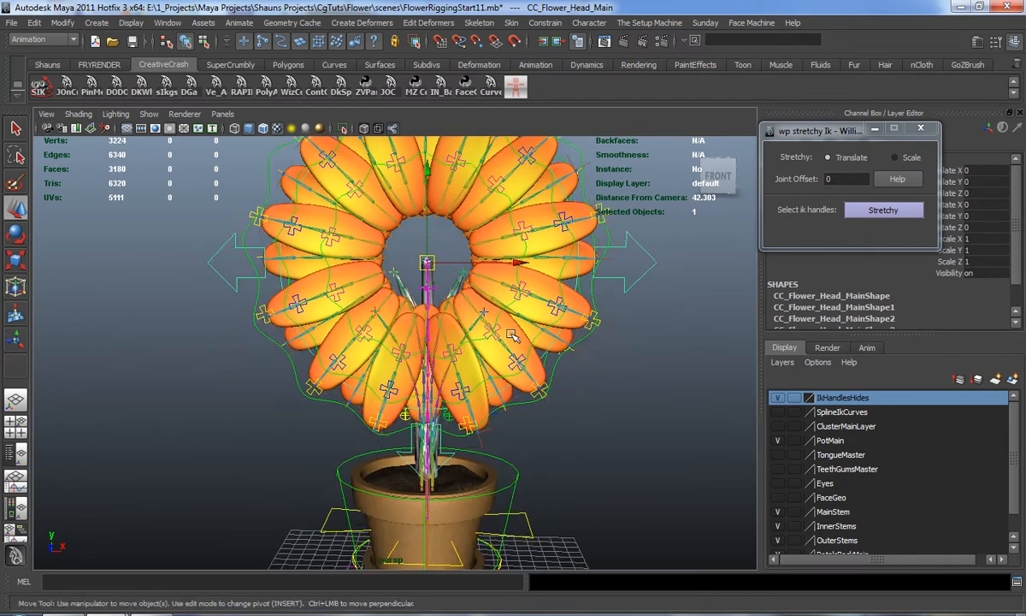
Enlarge the layer list and turn on the visibility of the FaceGeo layer
middle_click_drag(518, 332, 519, 368, "alt")
left_click_drag(885, 337, 877, 289)
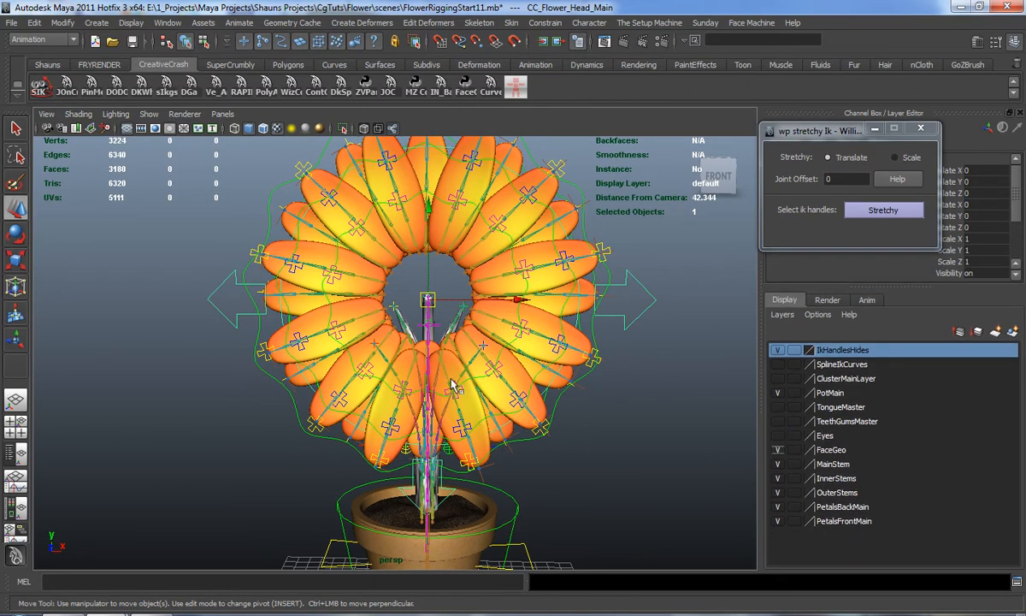
scroll(450, 386, "up", 8)
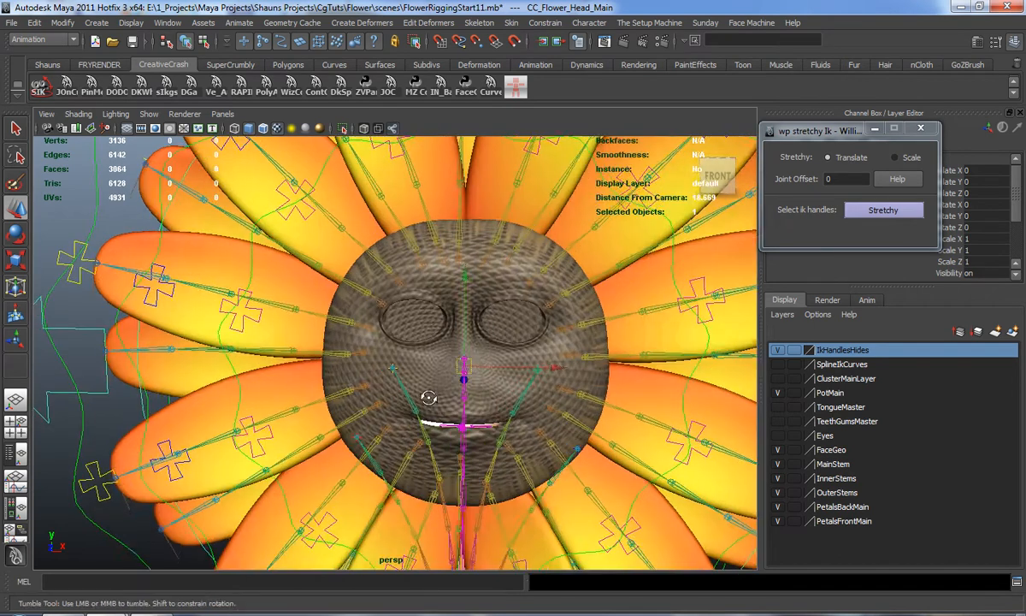
Parent the face geometry polySurface76 to CC_Flower_Head_Main, test the link by moving the head control, and clear the selection
left_click(383, 333)
scroll(382, 334, "down", 6)
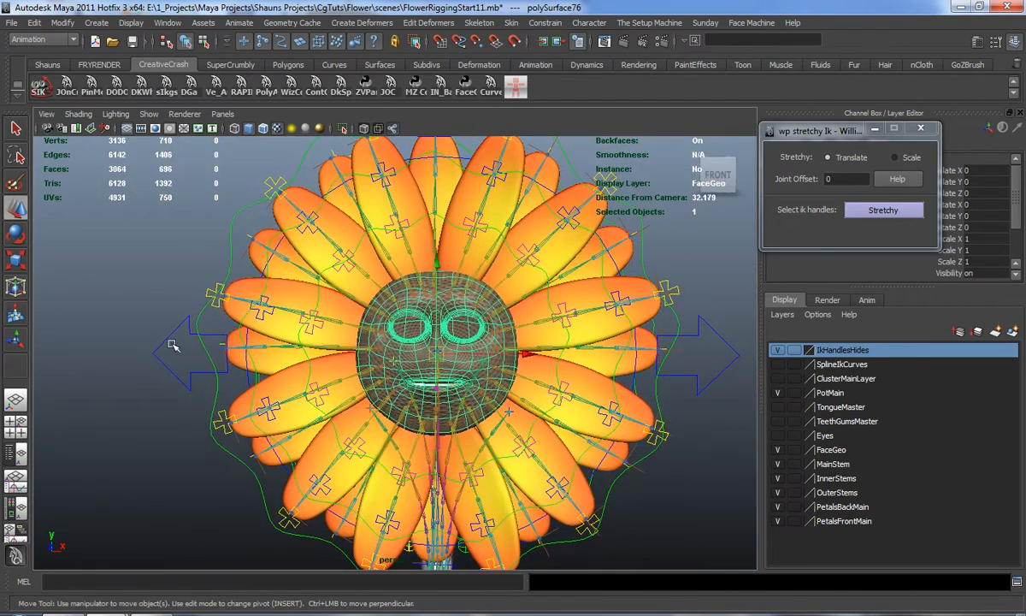
left_click(171, 359, "shift")
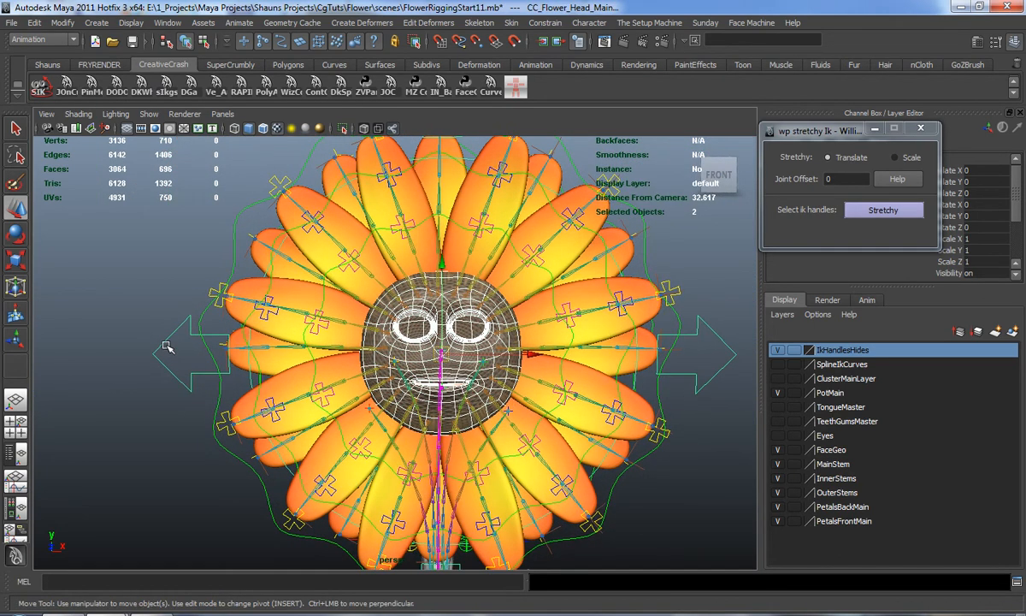
left_click(160, 348, "shift")
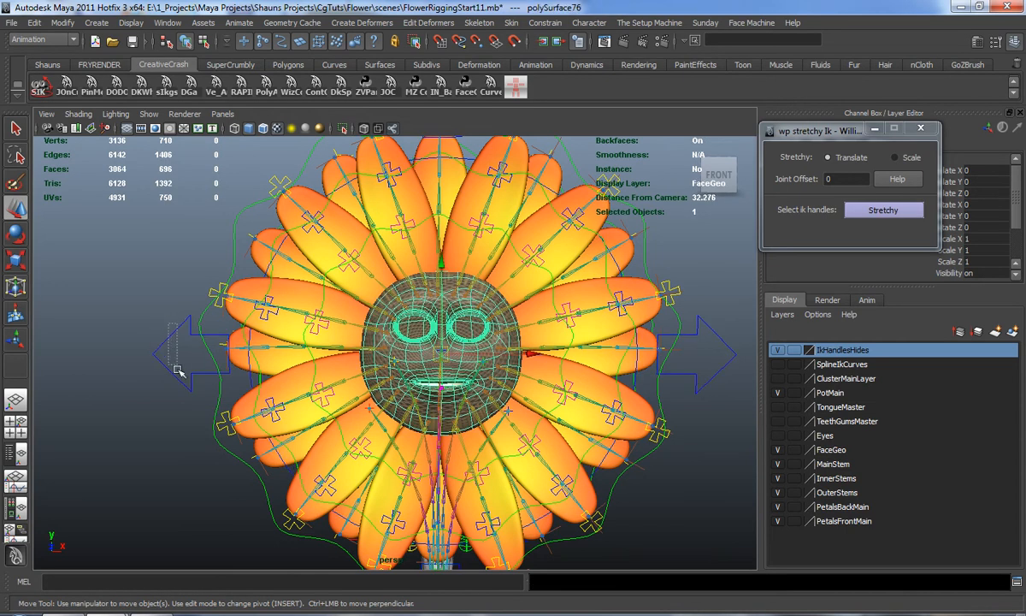
scroll(197, 372, "down", 5)
mouse_move(418, 343)
left_mouse_down()
mouse_move(423, 461)
mouse_move(540, 453)
mouse_move(492, 381)
mouse_move(317, 398)
mouse_move(306, 434)
mouse_move(402, 346)
left_mouse_up()
left_click(222, 394)
scroll(256, 391, "up", 5)
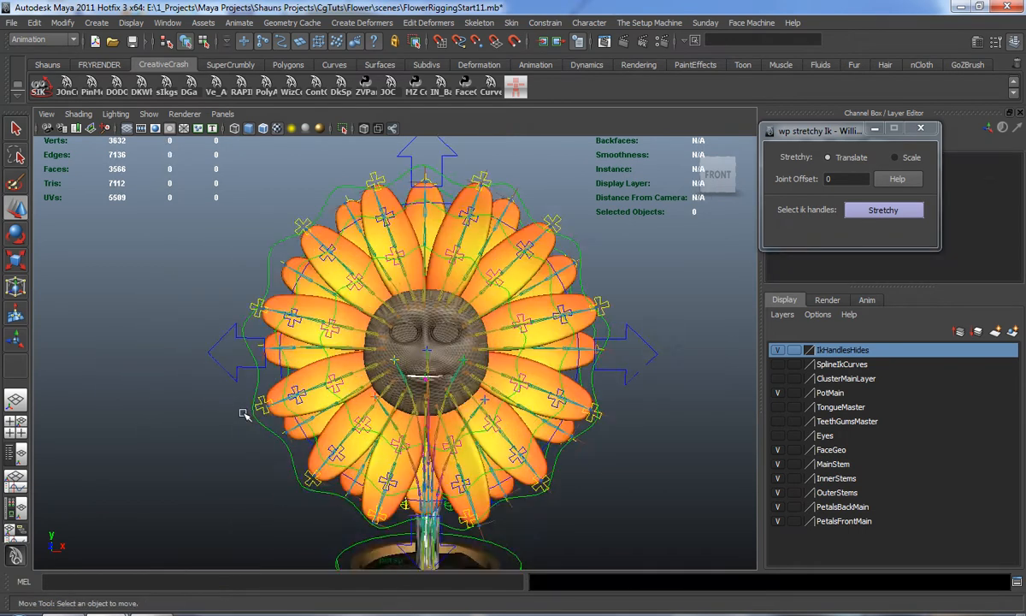
scroll(290, 372, "down", 5)
scroll(376, 350, "up", 2)
left_click_drag(389, 354, 316, 347, "alt")
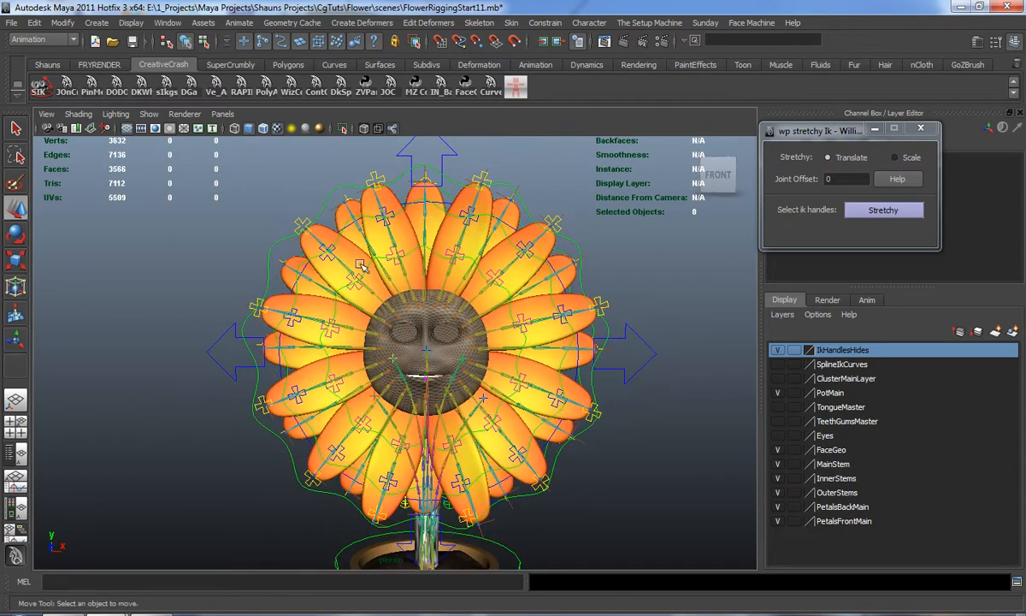
left_click_drag(360, 264, 360, 271, "alt")
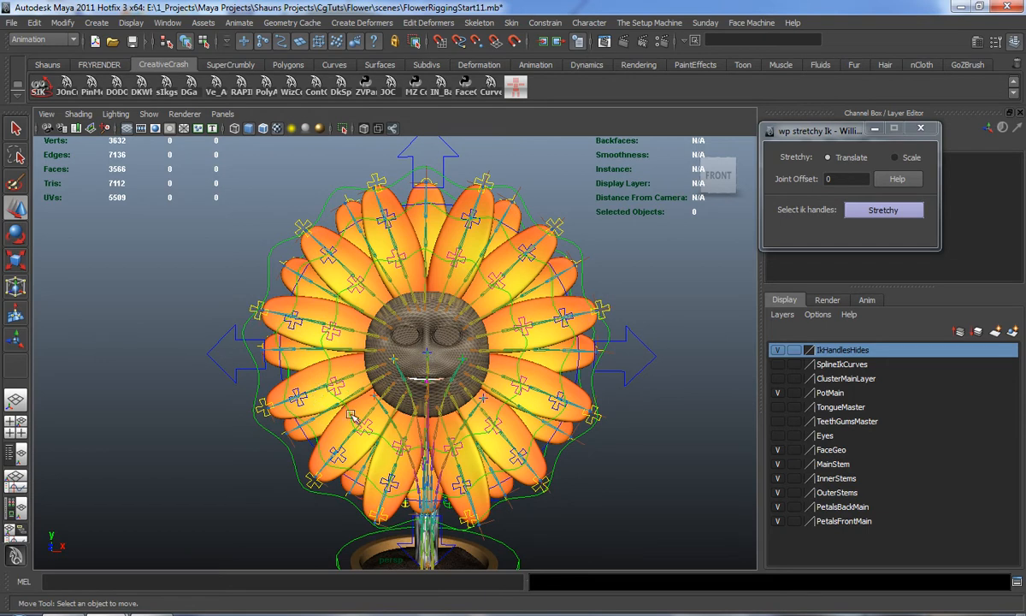
left_click_drag(349, 410, 421, 319, "alt")
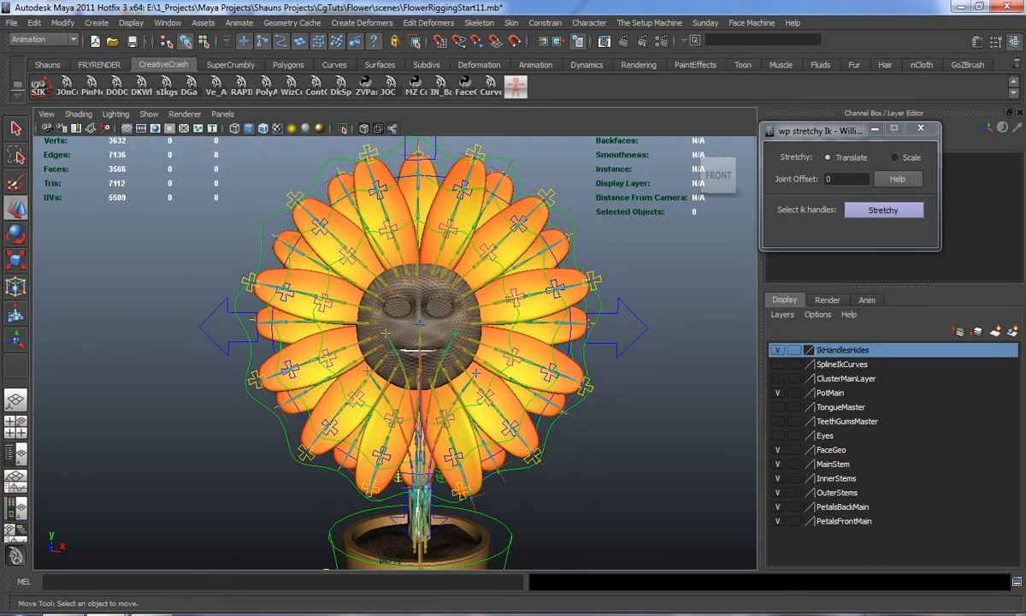
left_click_drag(494, 334, 497, 335, "alt")
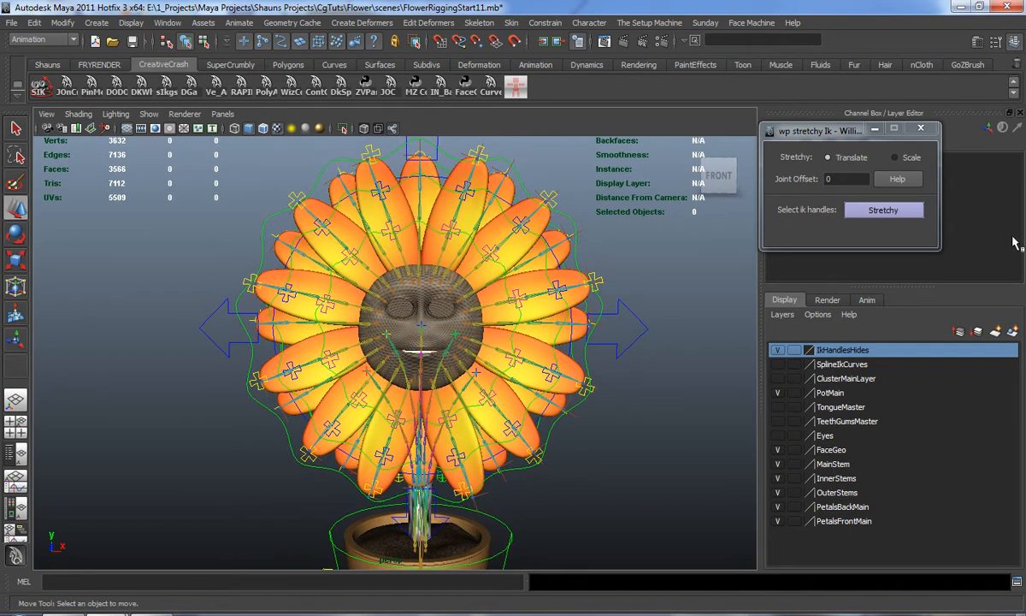
Open the MZpStudios Outliner beside the flower and close the wp stretchy Ik window
left_click_drag(1025, 110, 704, 75)
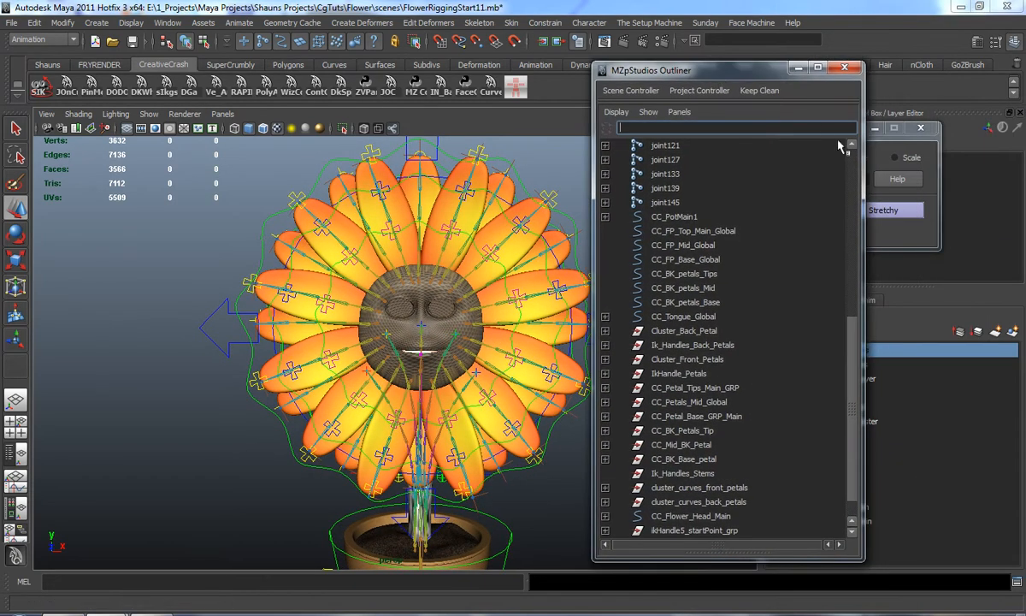
left_click(882, 146)
left_click(921, 128)
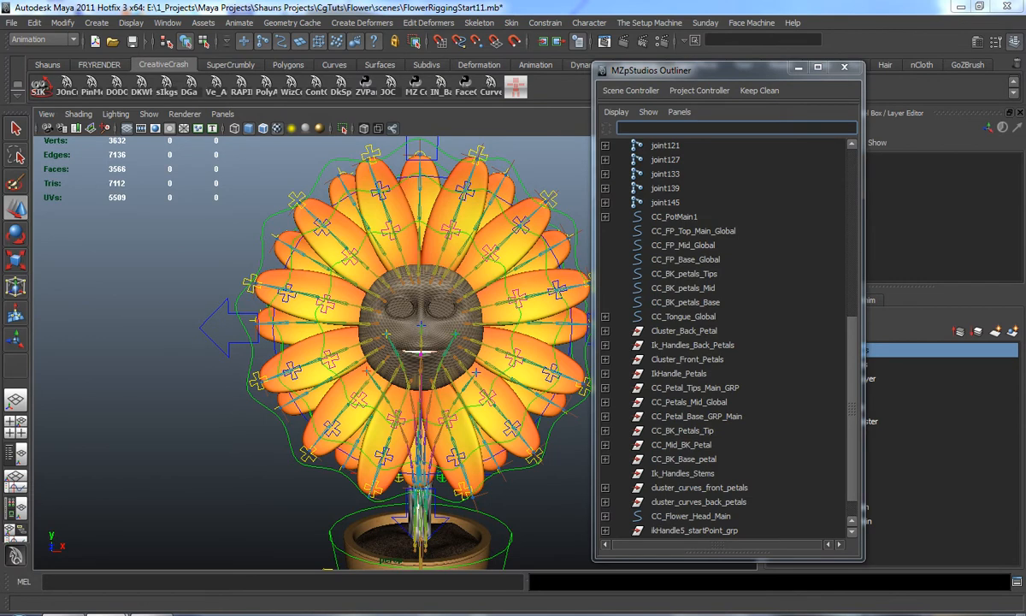
left_click_drag(695, 80, 830, 70)
Select the front petal controls CC_FP_Top_Main_Global, CC_FP_Mid_Global and CC_FP_Base_Global together
left_click_drag(494, 282, 462, 305, "alt")
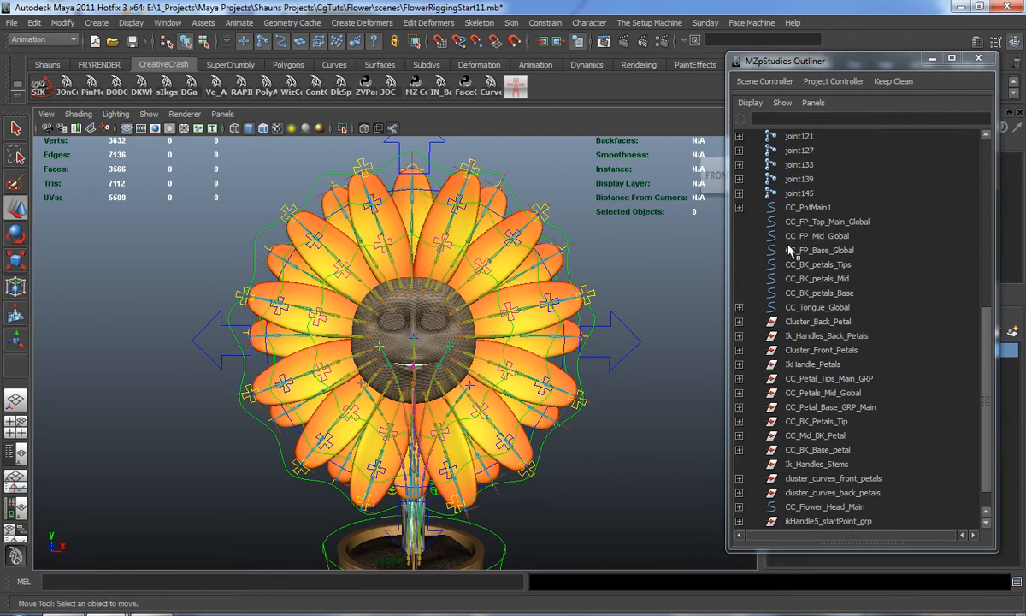
left_click(801, 222)
left_click_drag(478, 342, 420, 340, "alt")
left_click_drag(345, 336, 405, 349, "alt")
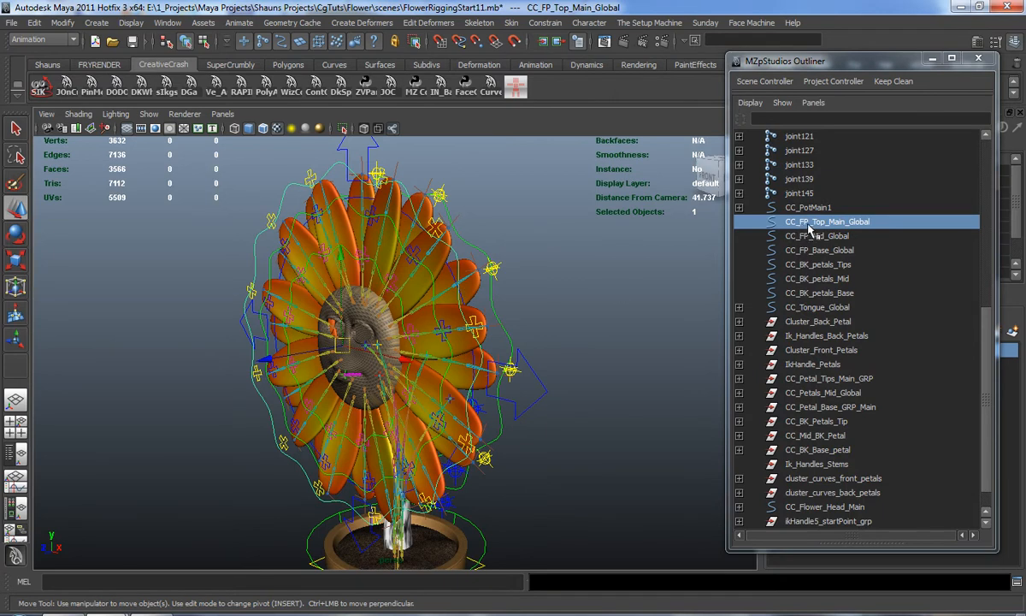
left_click_drag(276, 369, 448, 386)
right_click_drag(448, 386, 507, 272, "alt")
left_click(510, 268, "shift")
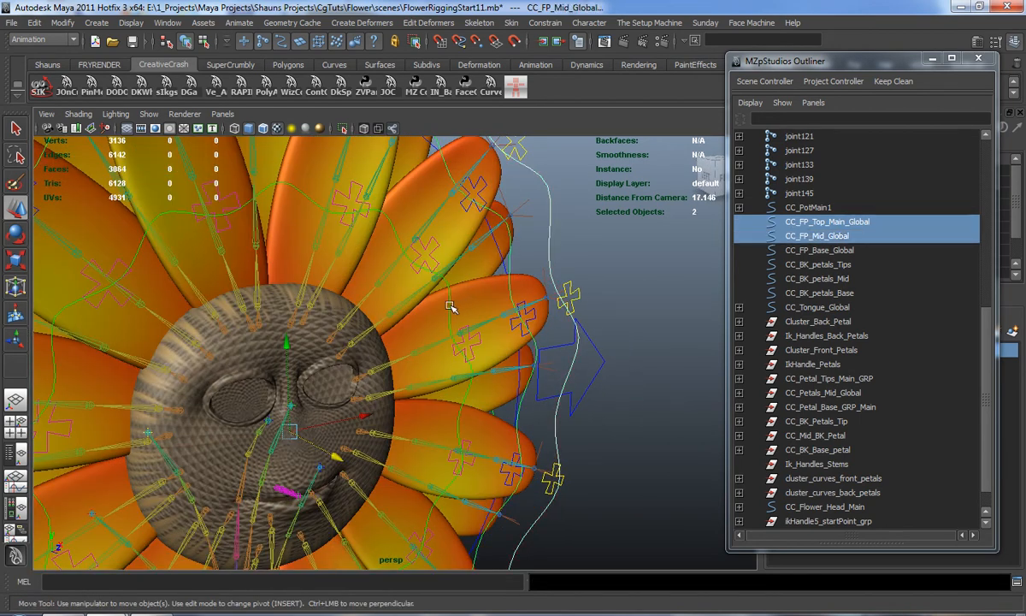
left_click(419, 288, "shift")
Add CC_BK_petals_Tips, CC_BK_petals_Mid and CC_BK_petals_Base to the selected front petal controls and parent all six to CC_Flower_Head_Main
left_click_drag(446, 305, 203, 336, "alt")
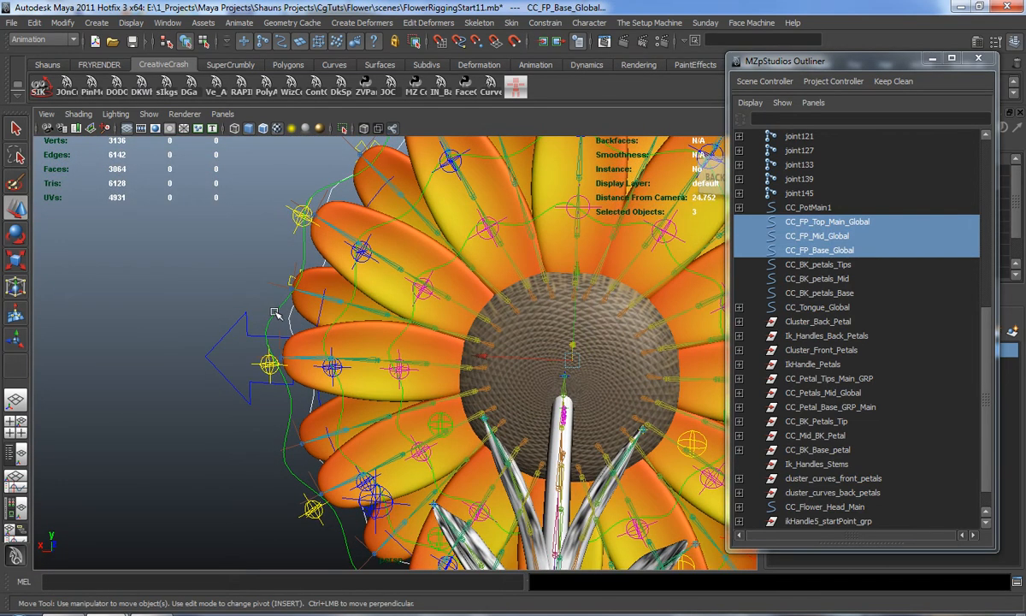
left_click(346, 323, "shift")
left_click(375, 326, "shift")
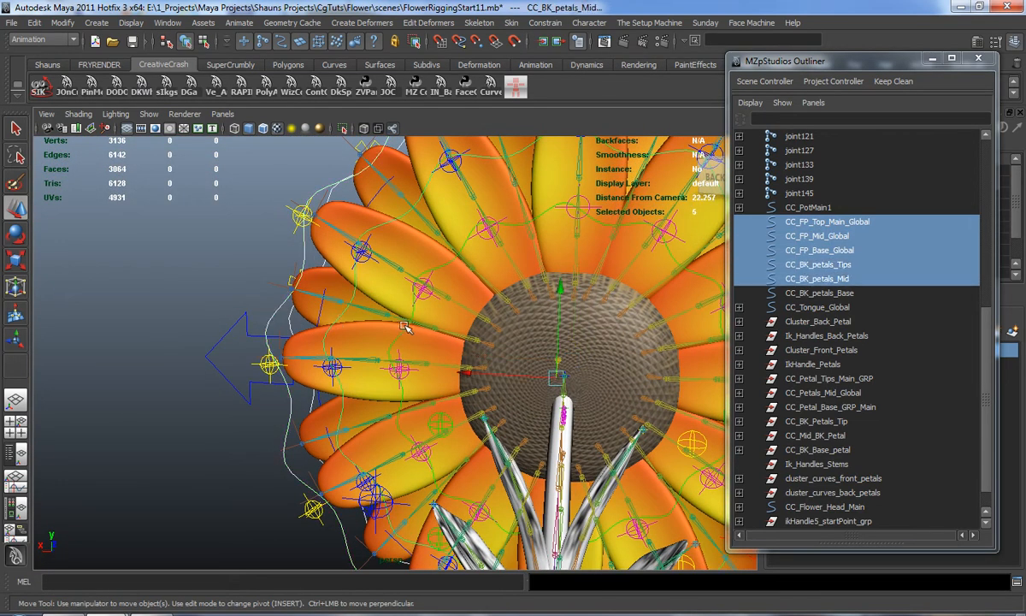
left_click(405, 330, "shift")
left_click_drag(198, 333, 210, 332, "alt")
left_click(214, 337, "shift")
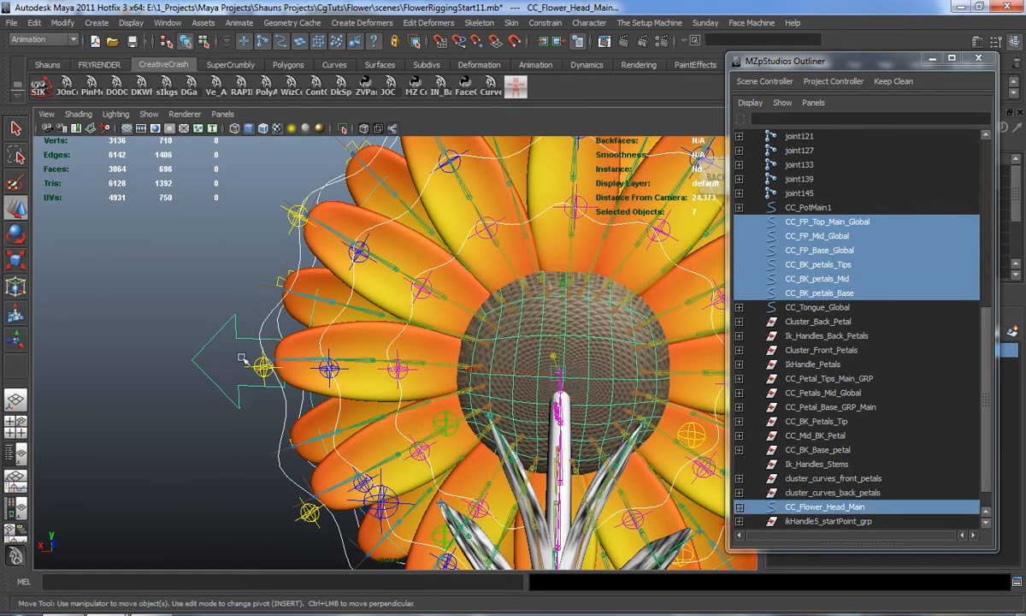
Test the global petal controls' link by moving CC_Flower_Head_Main, and undo the move
left_click(220, 333)
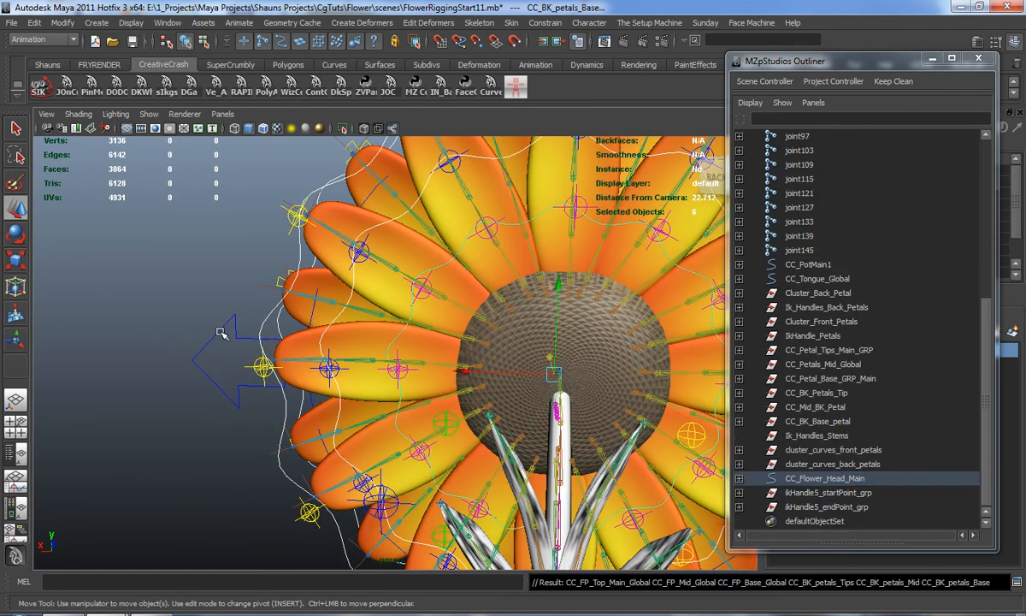
key("f")
left_click_drag(454, 404, 446, 374, "alt")
middle_click_drag(453, 345, 466, 371)
key("z")
left_click_drag(276, 382, 292, 384, "alt")
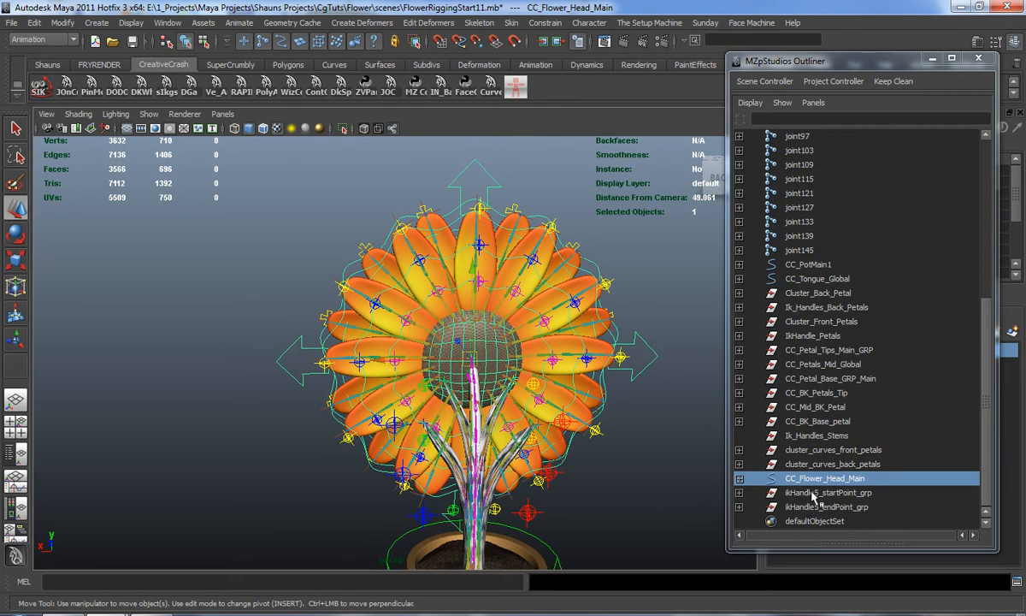
Parent ikHandle5_startPoint_grp and ikHandle5_endPoint_grp under CC_Flower_Head_Main in the outliner, and clear the selection
left_click_drag(812, 493, 812, 507)
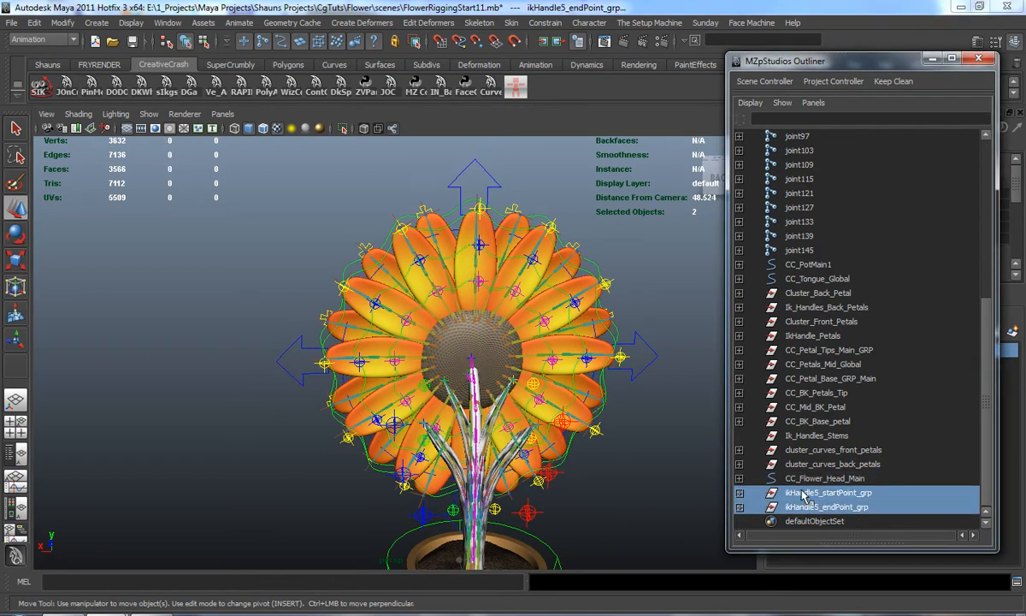
middle_click_drag(800, 492, 800, 483)
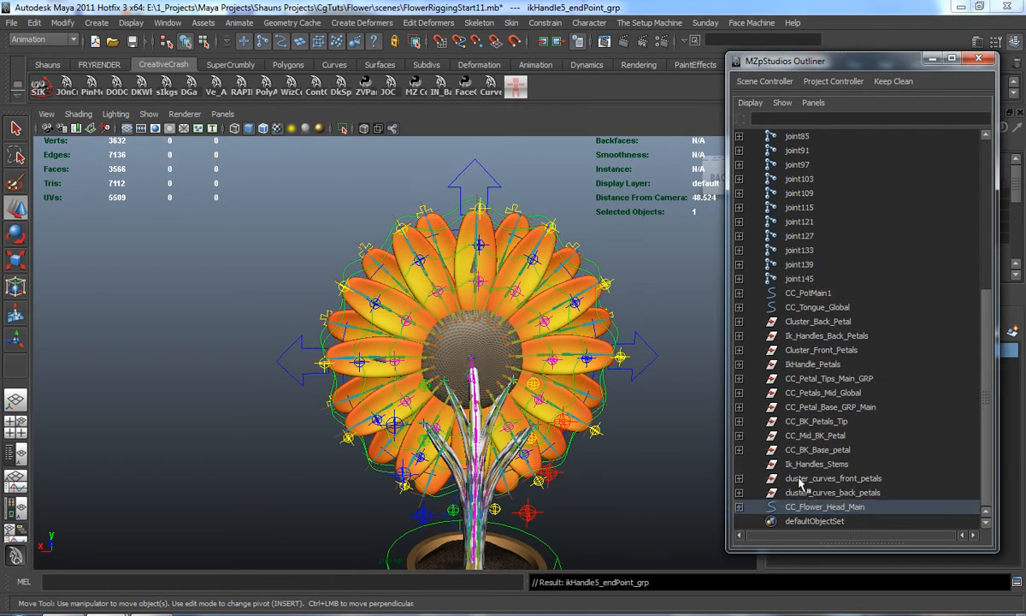
left_click(246, 409)
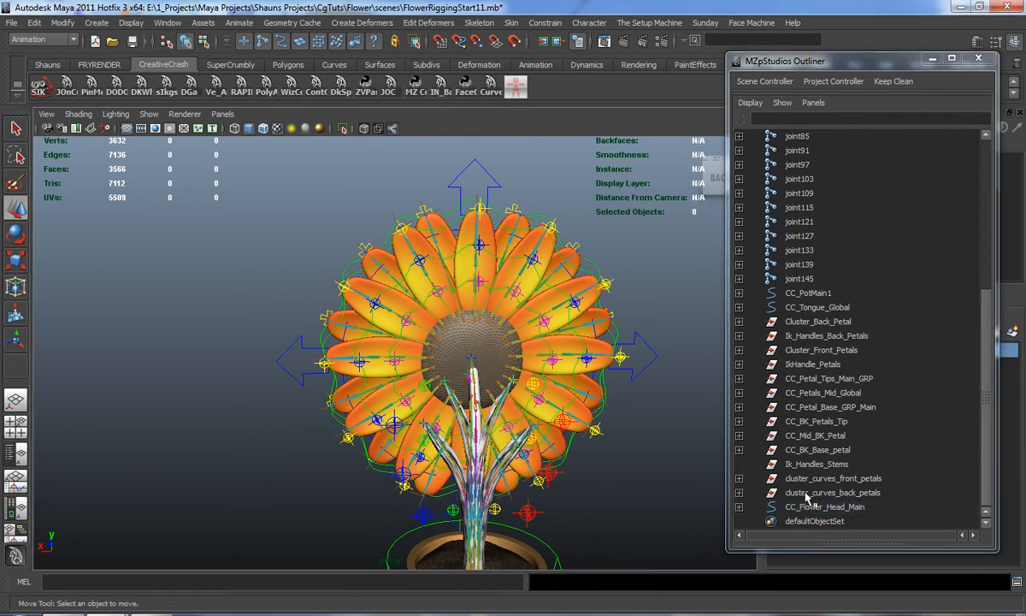
Parent the IK handle groups Ik_Handles_Back_Petals, IkHandle_Petals and Ik_Handles_Stems to CC_Flower_Head_Main
scroll(545, 435, "up", 3)
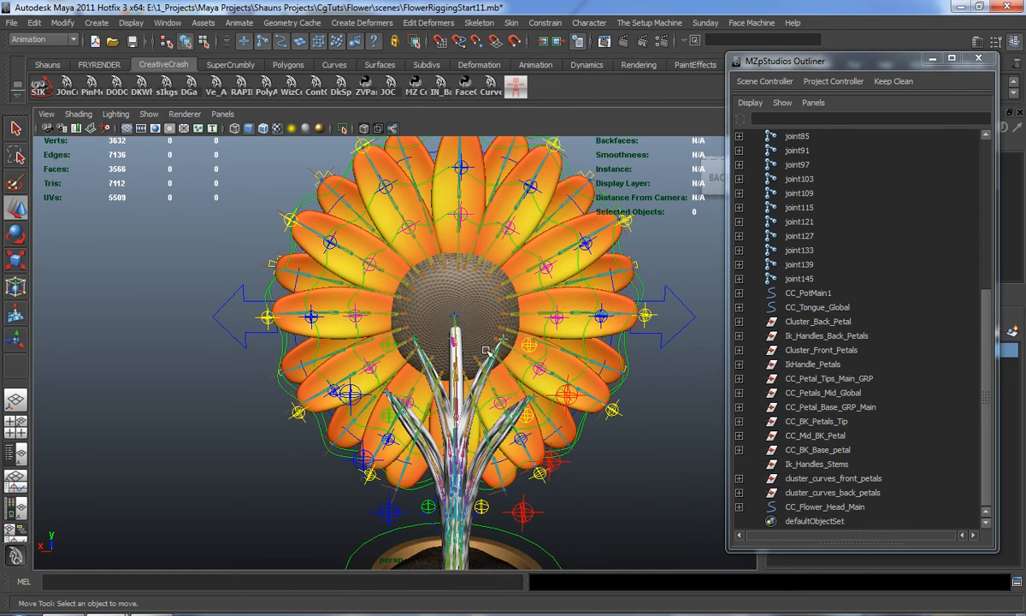
scroll(471, 383, "down", 6)
scroll(471, 383, "up", 5)
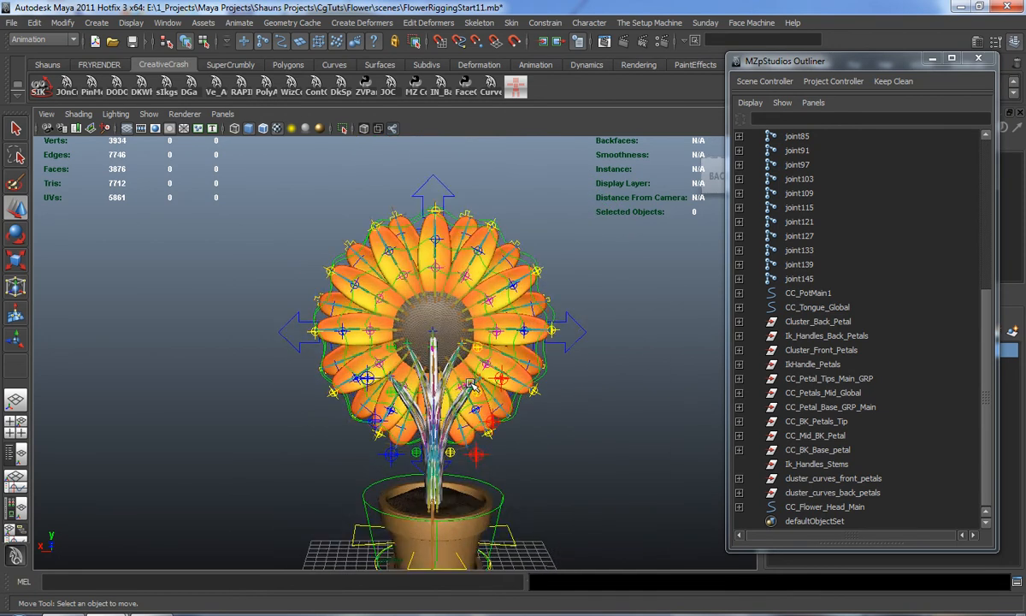
left_click_drag(470, 384, 469, 391, "alt")
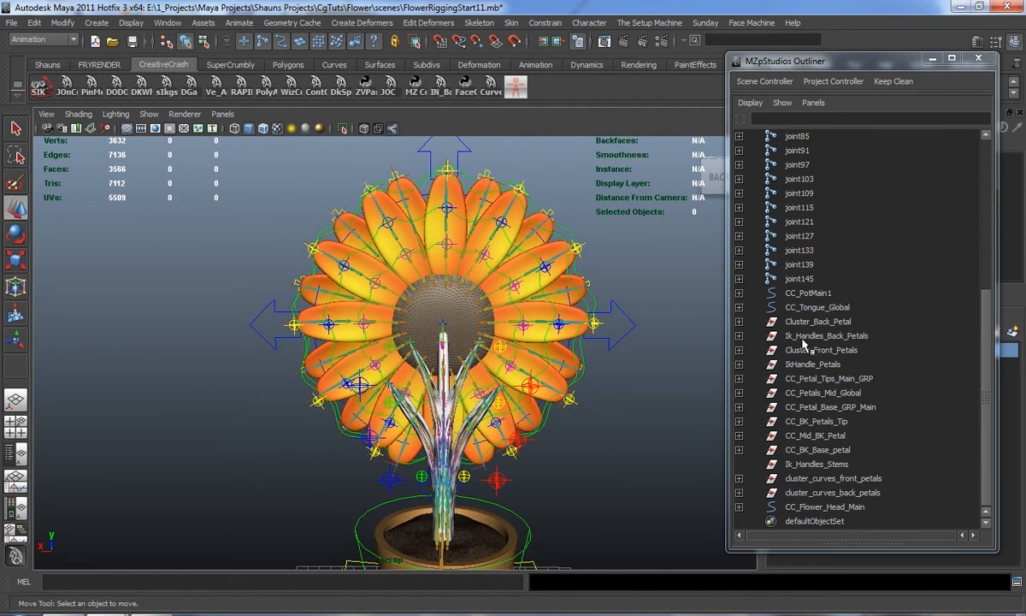
left_click(804, 337)
left_click(806, 364, "ctrl")
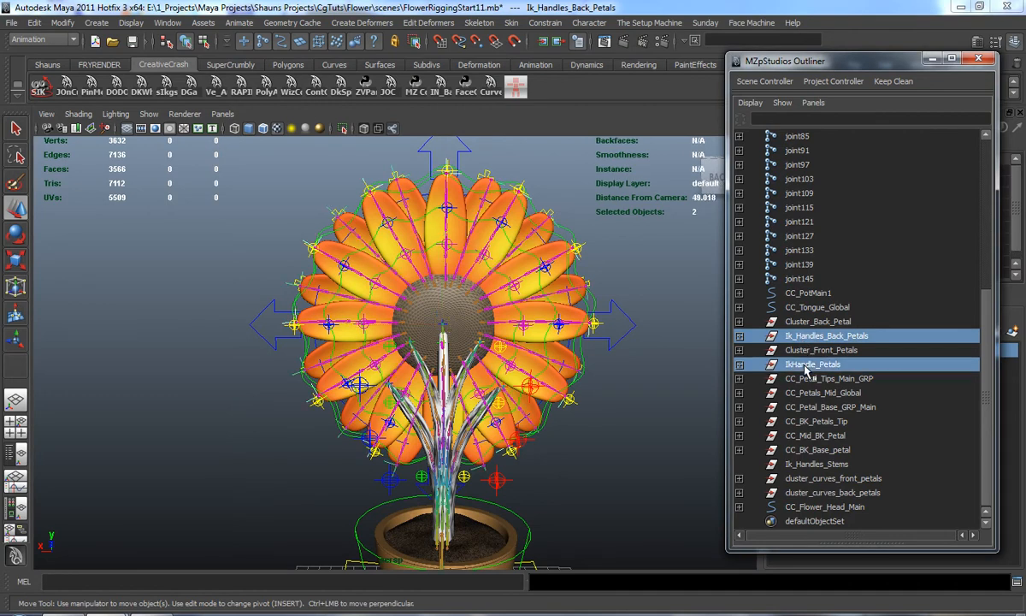
left_click(816, 464, "ctrl")
left_click_drag(506, 379, 699, 370, "alt")
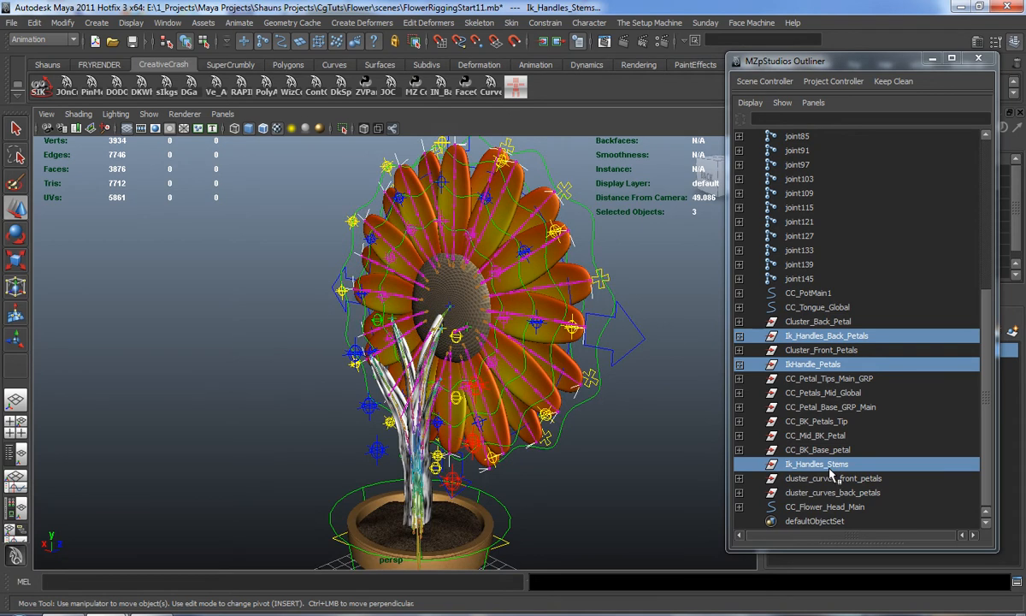
left_click(814, 508, "ctrl")
key("p")
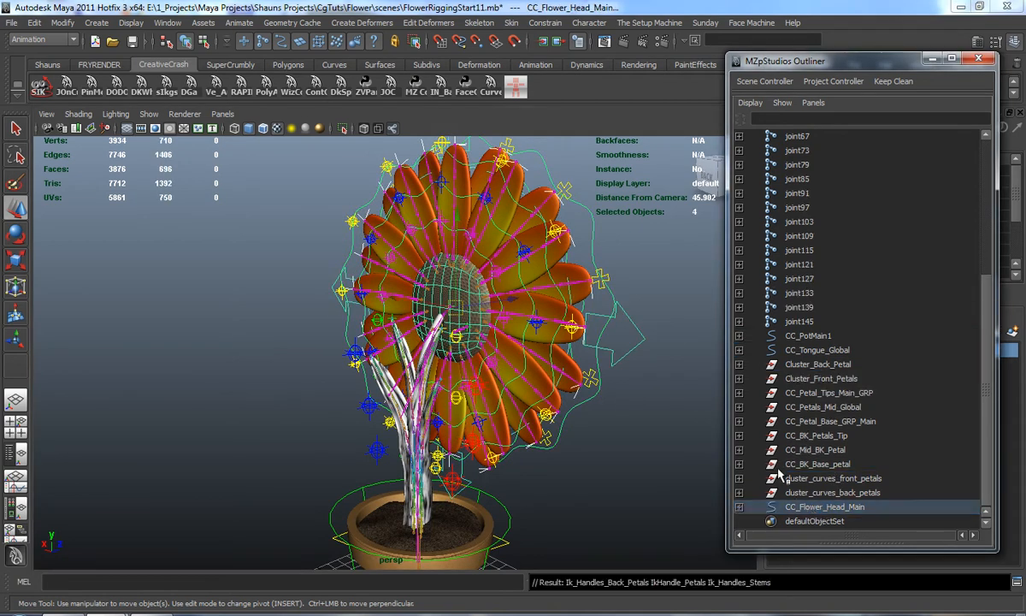
Select the groups Cluster_Back_Petal, Cluster_Front_Petals, CC_Petal_Tips_Main_GRP, CC_Petals_Mid_Global and CC_Petal_Base_GRP_Main together in the outliner
left_click(819, 366)
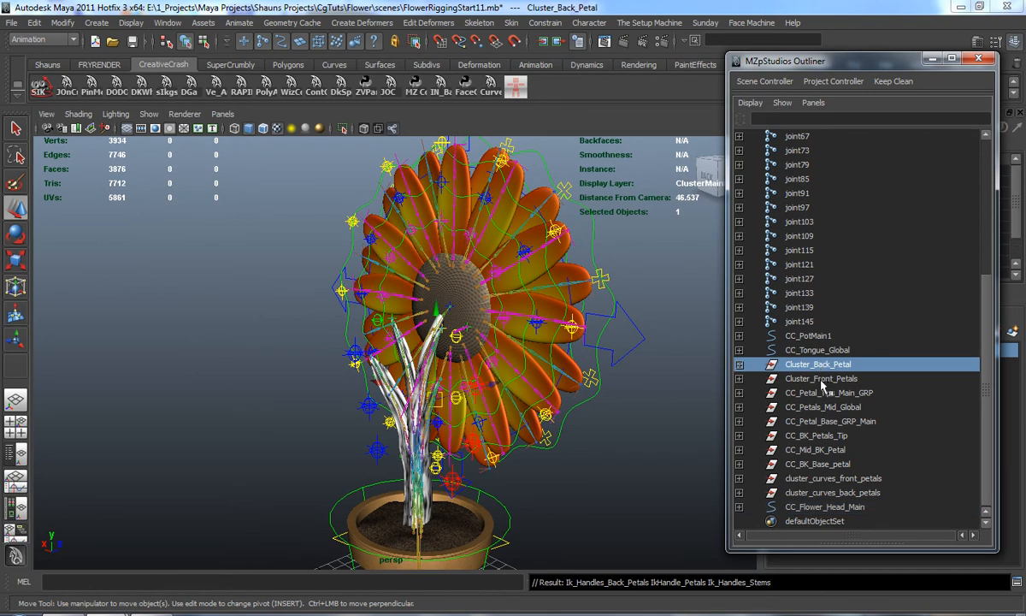
left_click(821, 379, "ctrl")
left_click(825, 394, "ctrl")
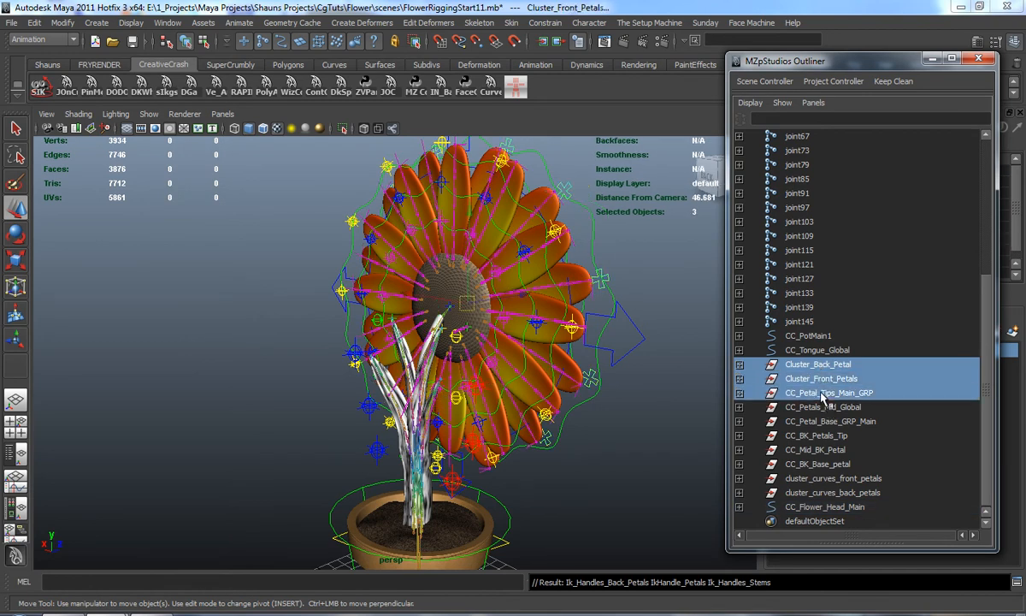
left_click(822, 408, "ctrl")
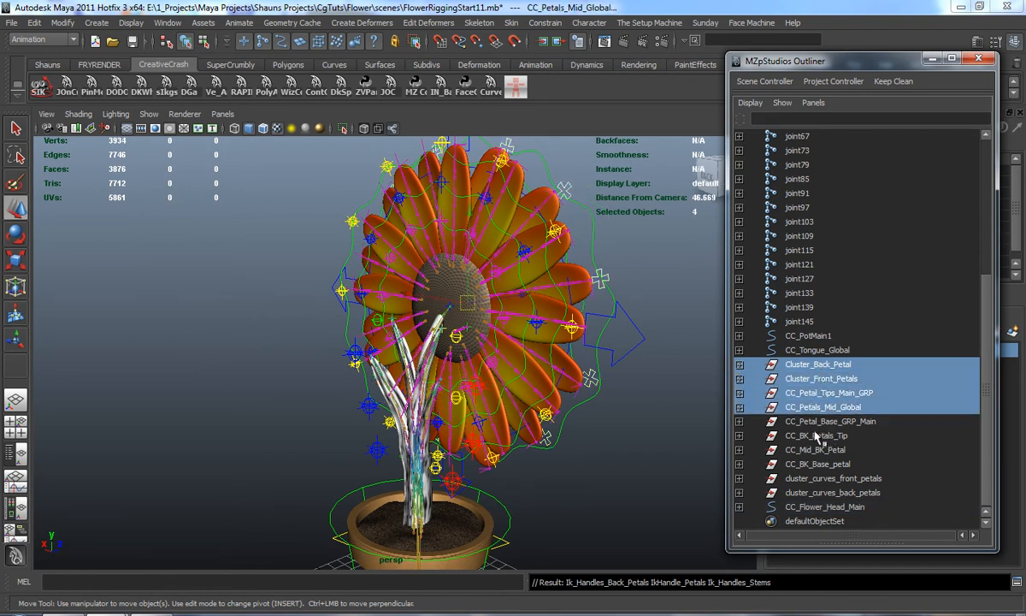
left_click(809, 423, "ctrl")
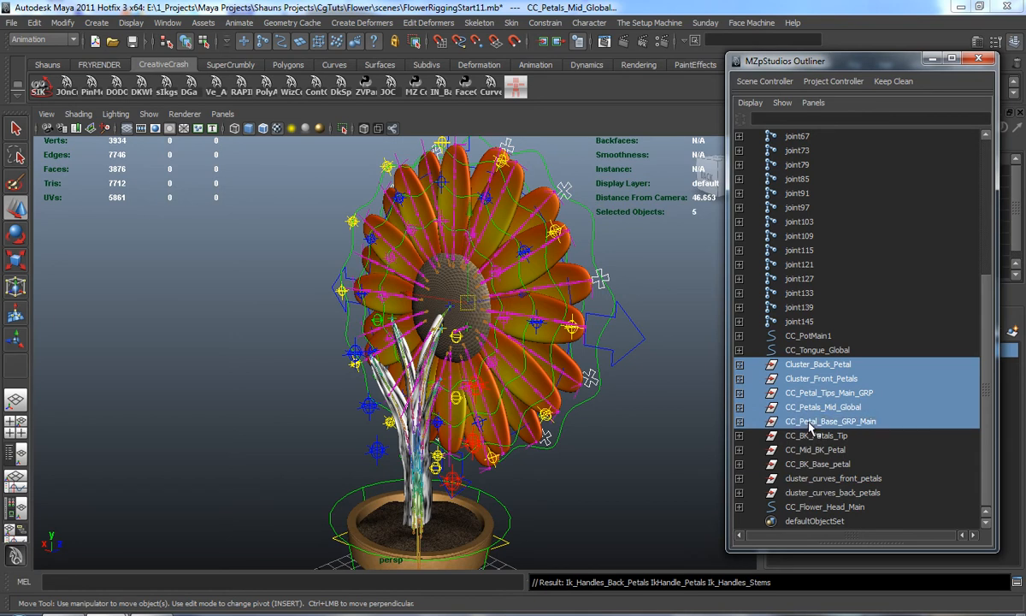
Try moving the selected petal groups to check what they affect, and undo the move
left_click_drag(610, 400, 547, 297, "alt")
mouse_move(544, 301)
middle_mouse_down()
mouse_move(527, 310)
mouse_move(557, 307)
mouse_move(499, 307)
mouse_move(562, 311)
middle_mouse_up()
key("ctrl+z")
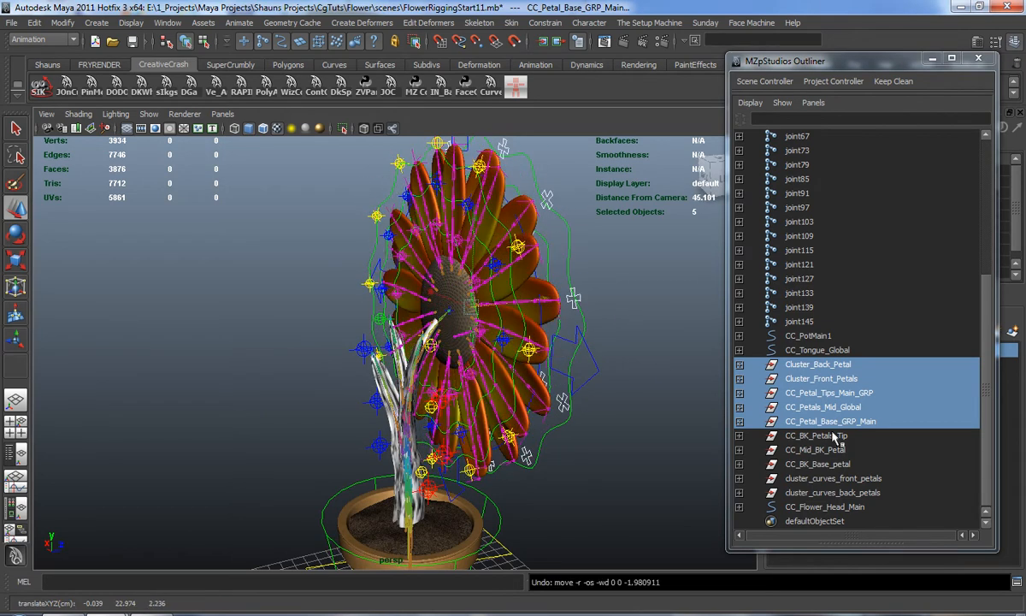
Add CC_BK_Petals_Tip, CC_Mid_BK_Petal, CC_BK_Base_petal, cluster_curves_front_petals and cluster_curves_back_petals to the selection and parent all ten groups to CC_Flower_Head_Main
left_click(819, 437, "ctrl")
left_click(817, 451, "ctrl")
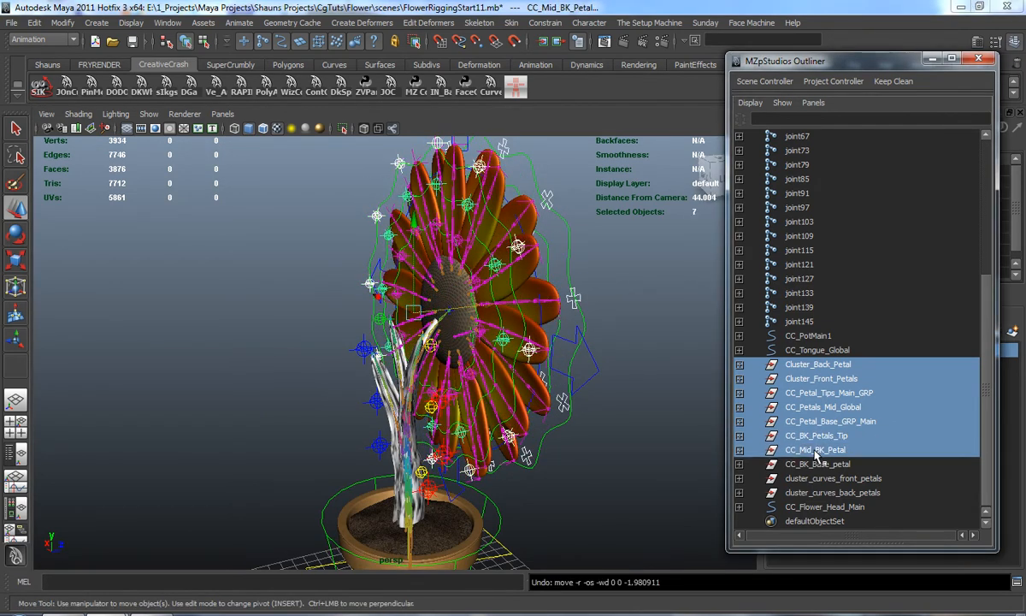
left_click(818, 464, "ctrl")
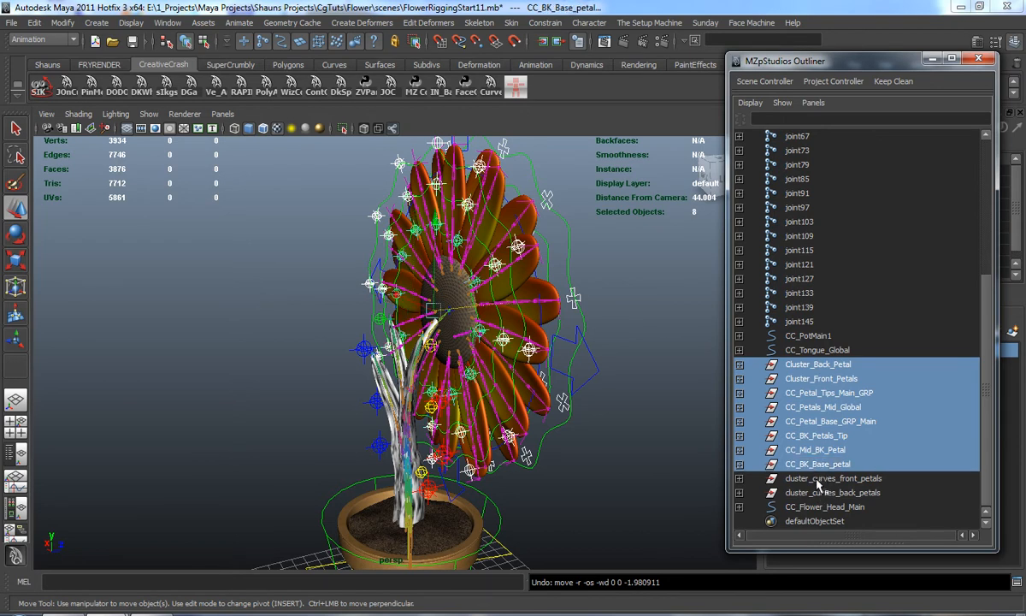
left_click(818, 479, "ctrl")
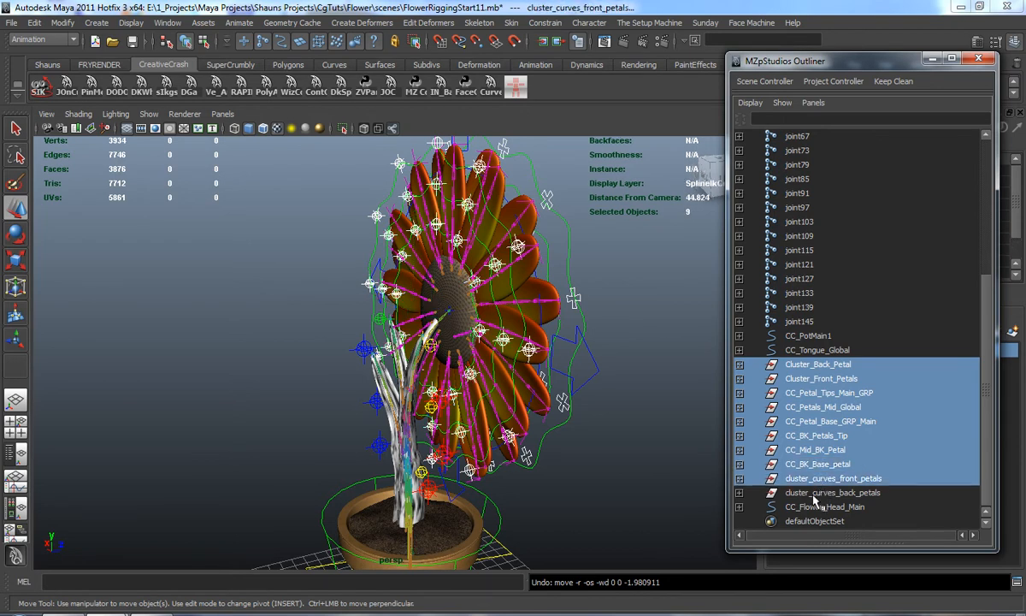
left_click(819, 493, "ctrl")
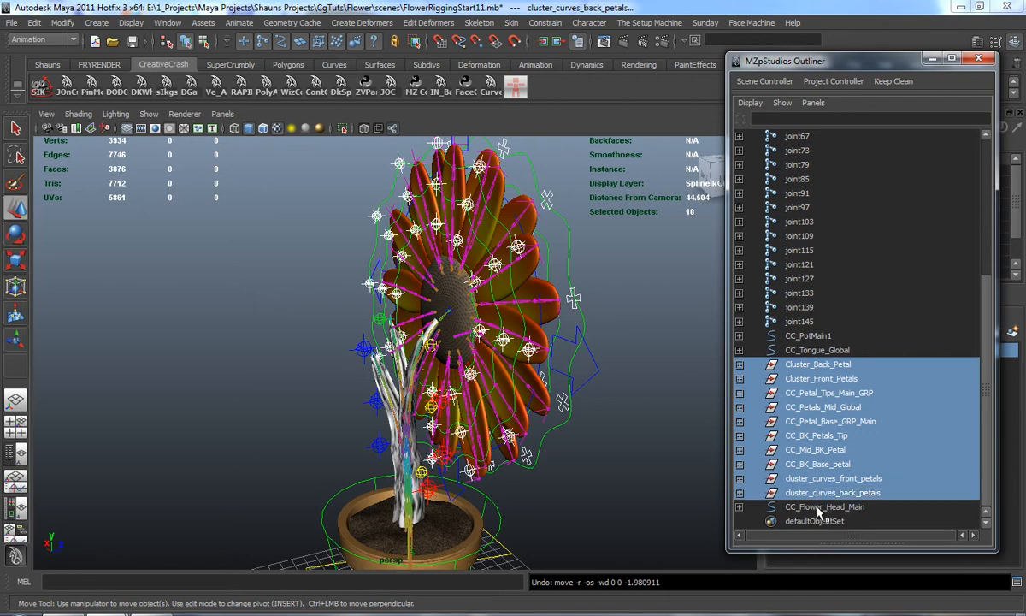
left_click(818, 507, "ctrl")
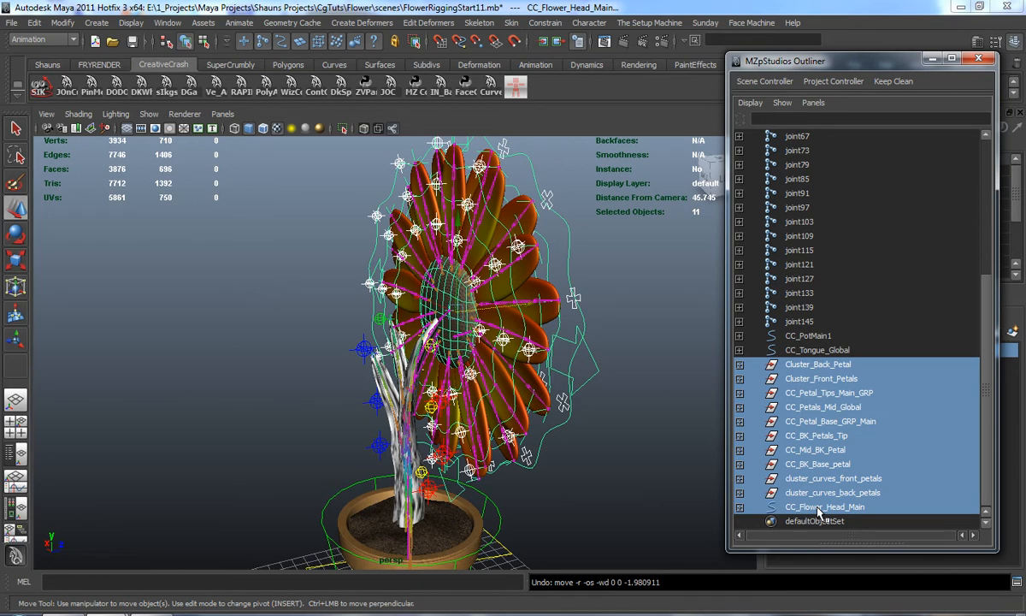
key("p")
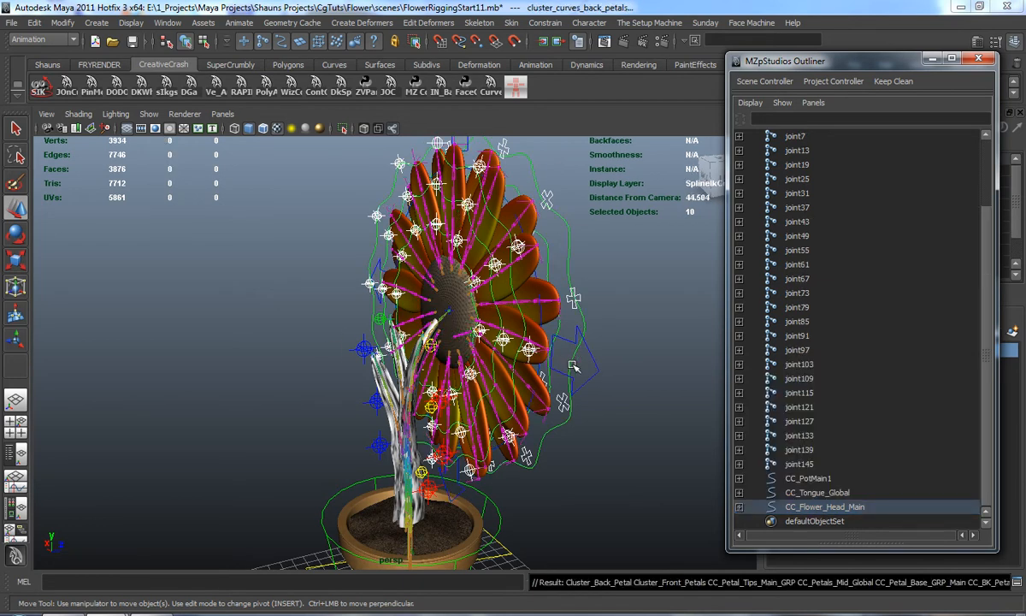
Test the newly parented petal groups by moving the flower head control, undo the move and clear the selection
left_click(569, 365)
left_click_drag(457, 313, 257, 332)
key("ctrl+z")
left_click(109, 364)
Select the root joints of the petals around the face's upper left: joint127, joint121, joint49, joint43, joint115, joint37 and joint73
middle_click_drag(238, 359, 332, 390, "alt")
scroll(333, 388, "up", 5)
left_click_drag(334, 387, 326, 351, "alt")
left_click(380, 336)
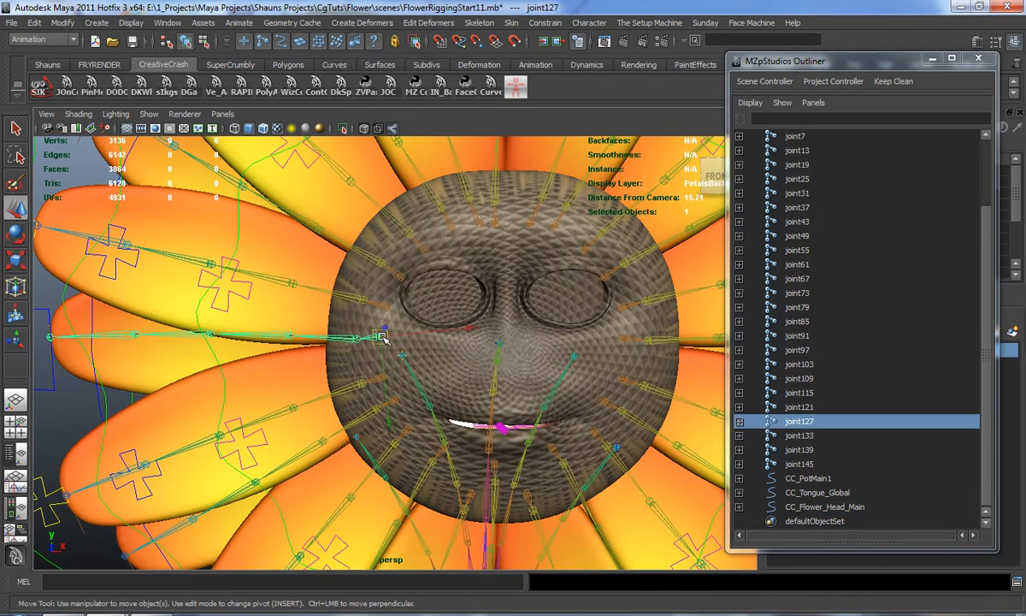
left_click(393, 294, "shift")
left_click(425, 250, "shift")
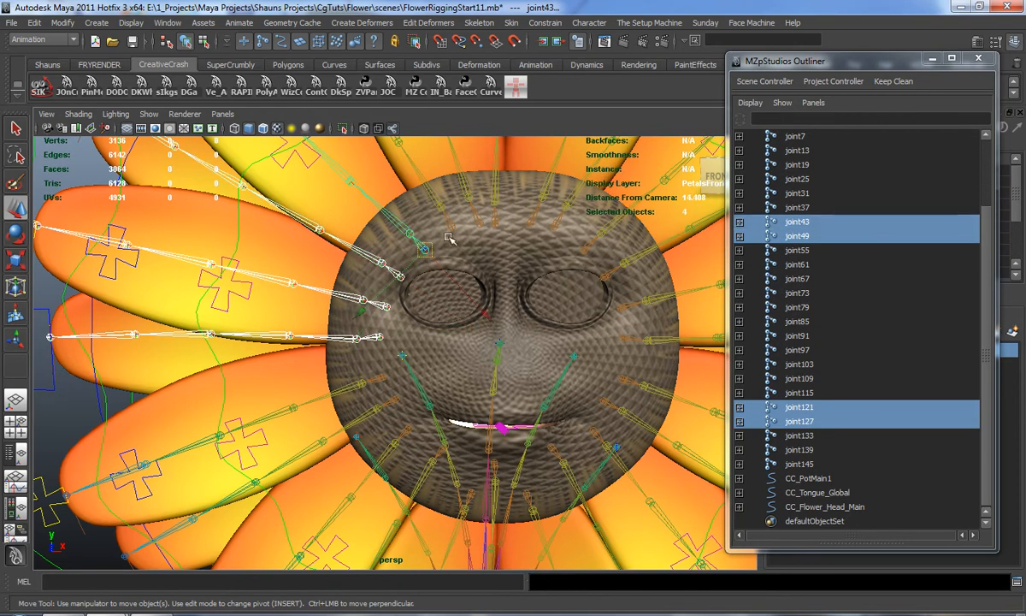
left_click(411, 234, "shift")
left_click(451, 224, "shift")
left_click(487, 224, "shift")
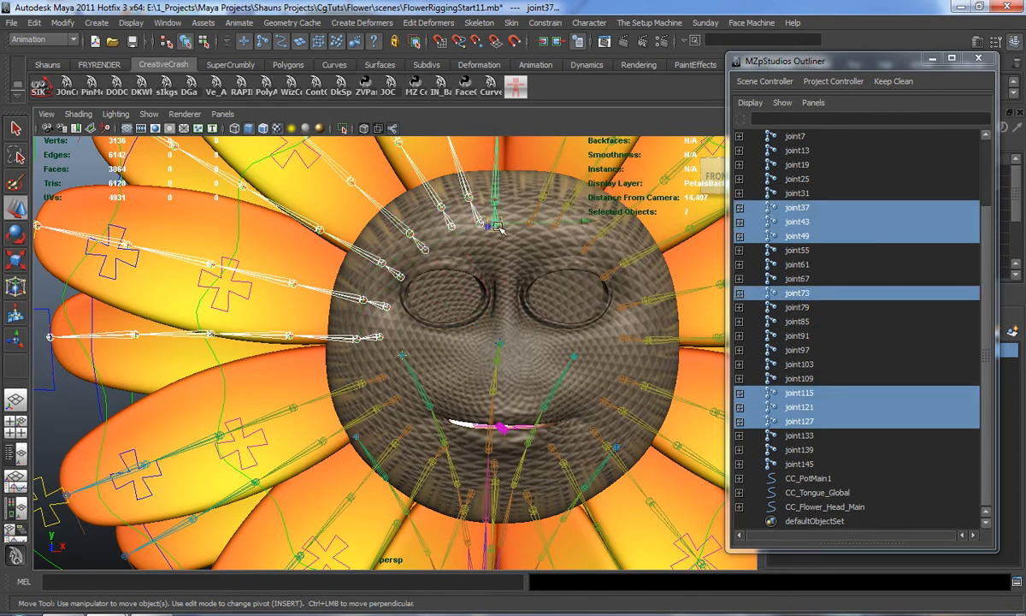
Add the petal root joints around the face's upper right, including joint79, joint7, joint85 and joint13, leaving the face geometry unselected
left_click(530, 228, "shift")
left_click_drag(548, 260, 473, 272, "alt")
left_click(441, 259, "shift")
left_click(467, 289, "shift")
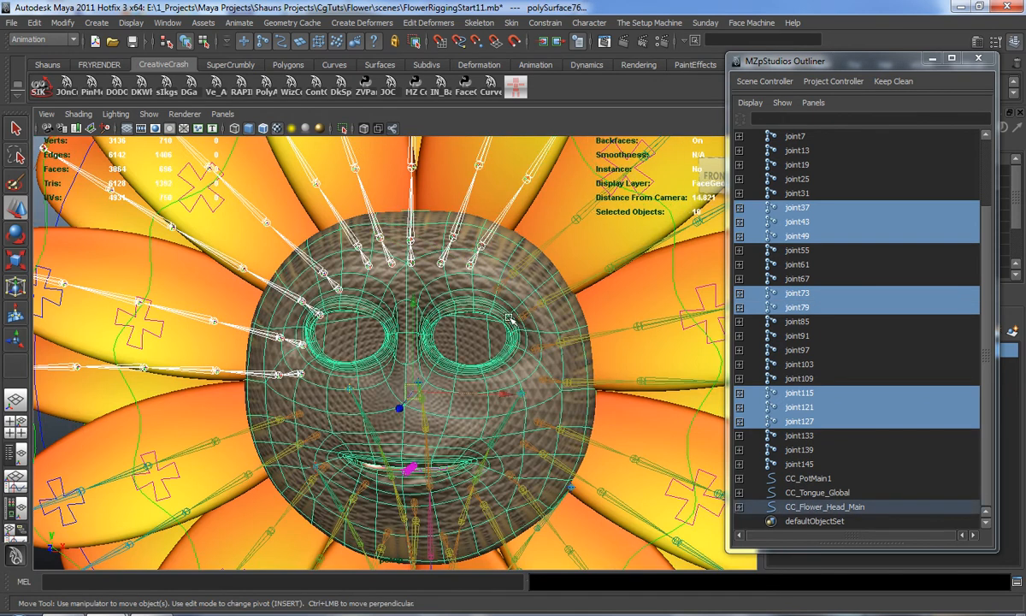
key("ctrl+z")
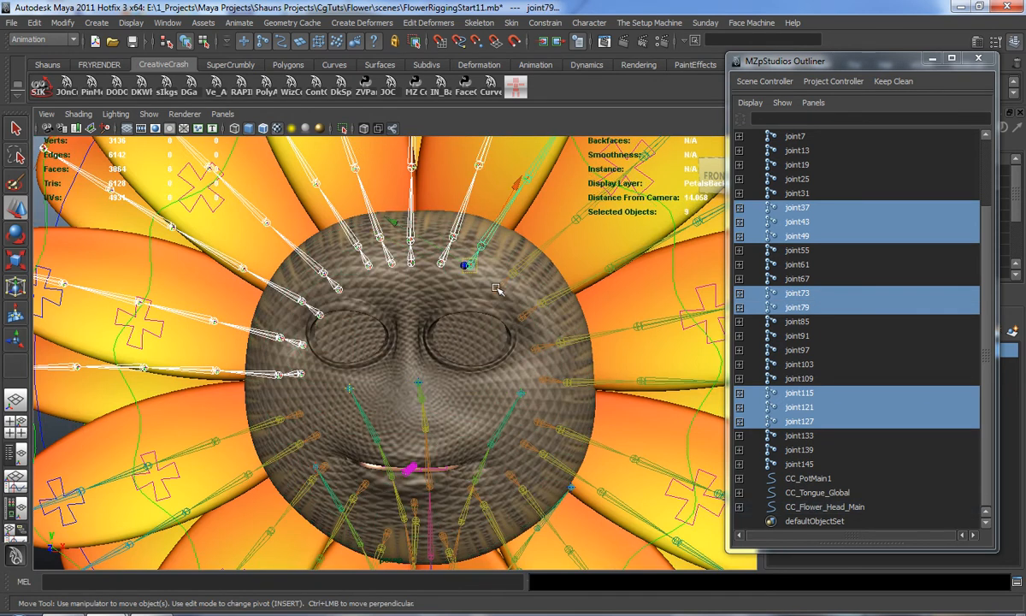
left_click(486, 290, "shift")
left_click(518, 321, "shift")
left_click(532, 350, "shift")
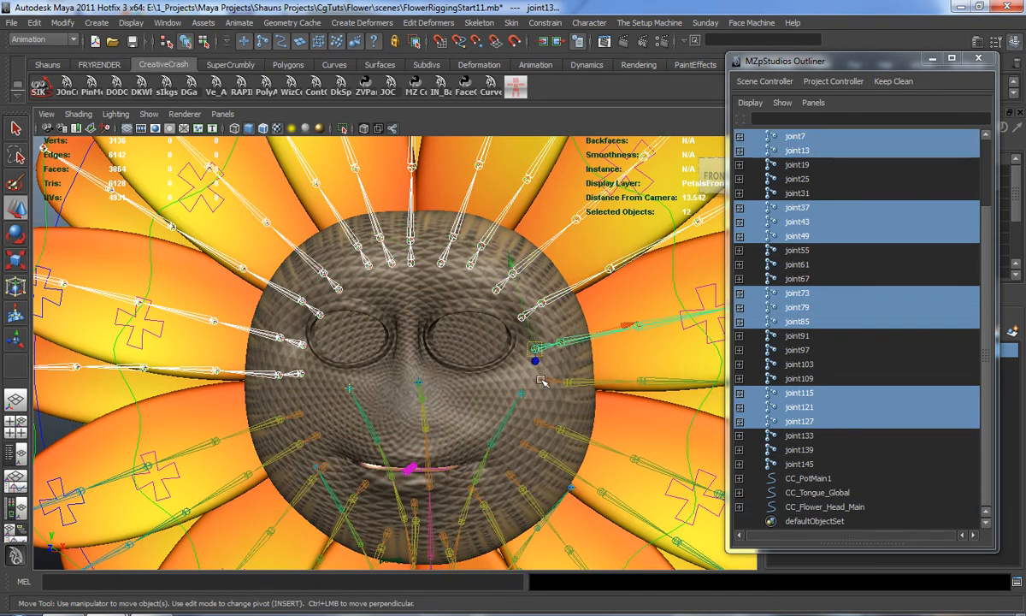
Add the petal root joints around the face's lower right, including joint91, joint19, joint97, joint25 and joint109, to the selection
left_click(541, 381, "shift")
left_click(537, 421, "shift")
left_click(524, 445, "shift")
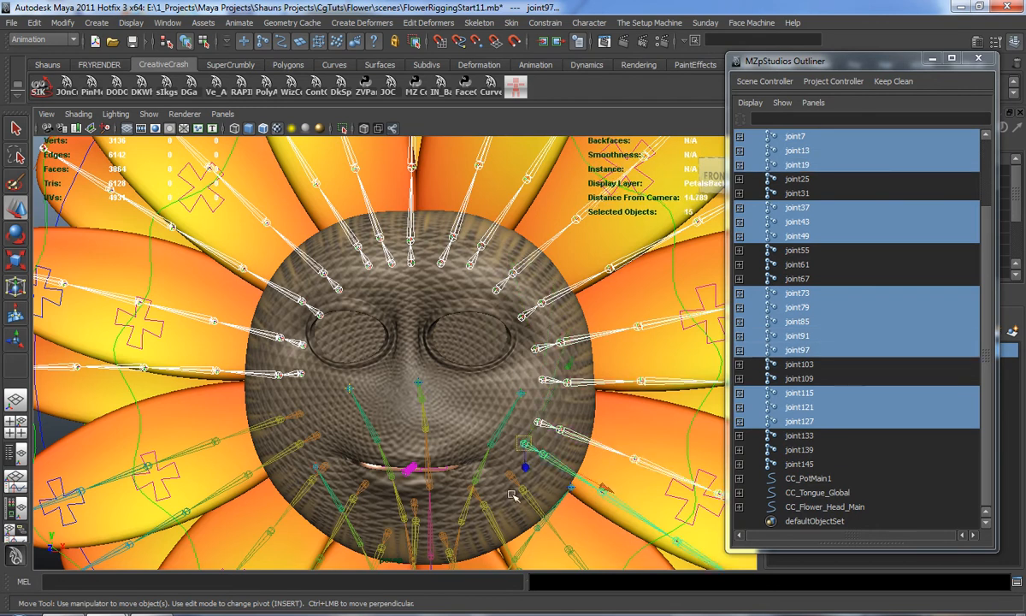
middle_click_drag(513, 475, 505, 381, "alt")
scroll(505, 381, "up", 3)
left_click(501, 333, "shift")
left_click(507, 408, "shift")
left_click_drag(507, 409, 408, 360, "alt")
left_click(381, 307, "shift")
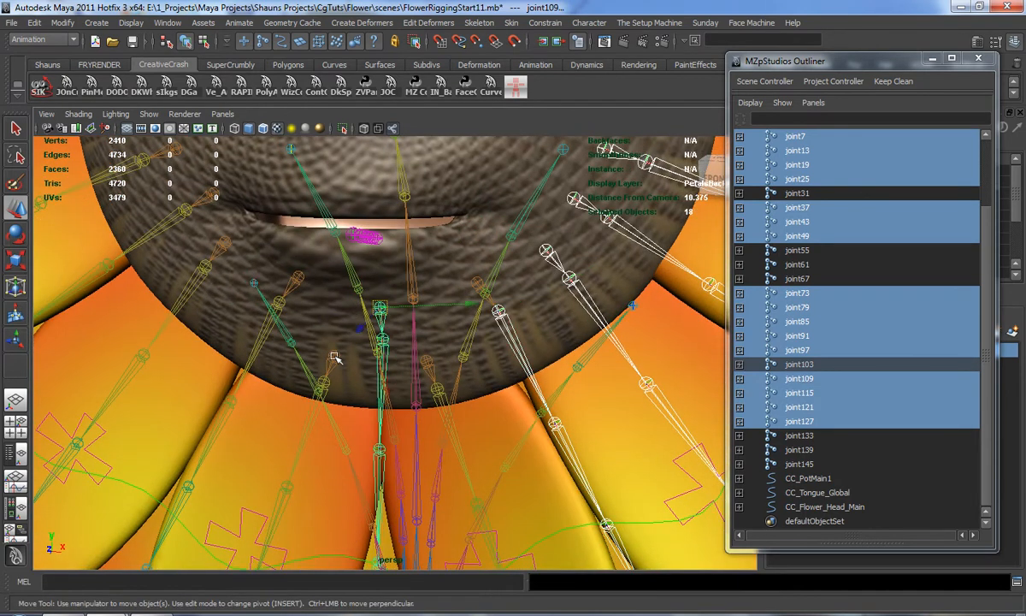
Add the petal root joints around the face's lower left, joint67, joint139, joint61, joint133 and joint55, to the selection
left_click(335, 357, "shift")
left_click(295, 284, "shift")
left_click_drag(295, 284, 339, 316, "alt")
left_click(250, 265, "shift")
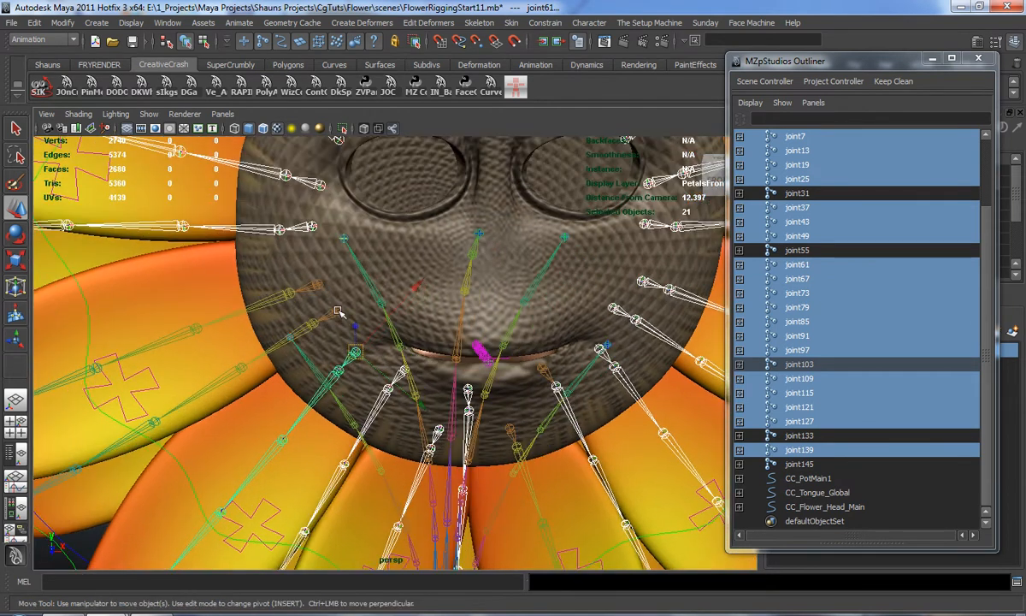
left_click(338, 310, "shift")
left_click(318, 285, "shift")
scroll(346, 295, "down", 6)
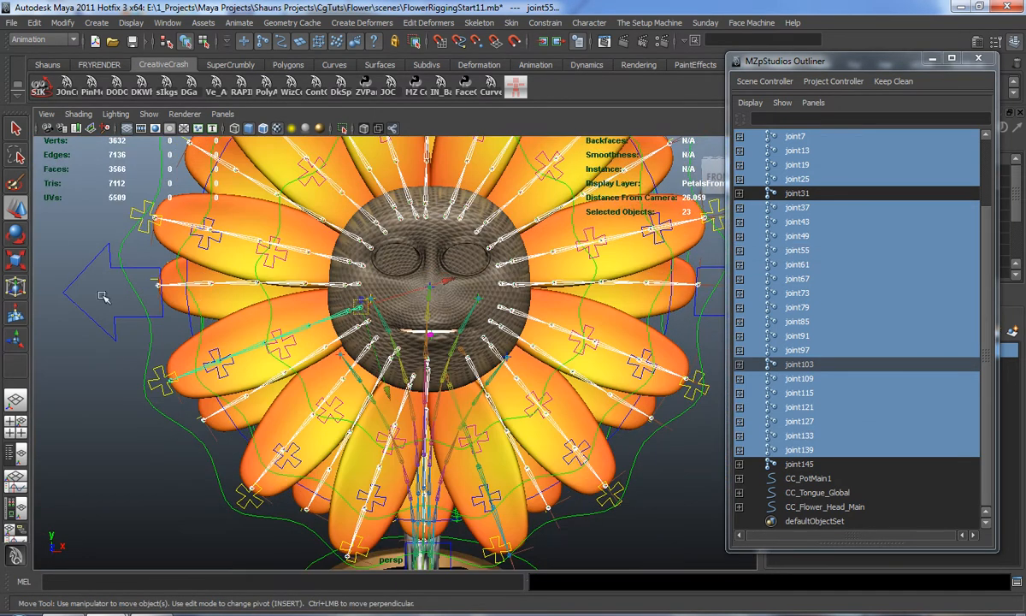
Parent the selected petal root joints to CC_Flower_Head_Main and test-move the flower head control, undoing the move
left_click(199, 305, "shift")
key("p")
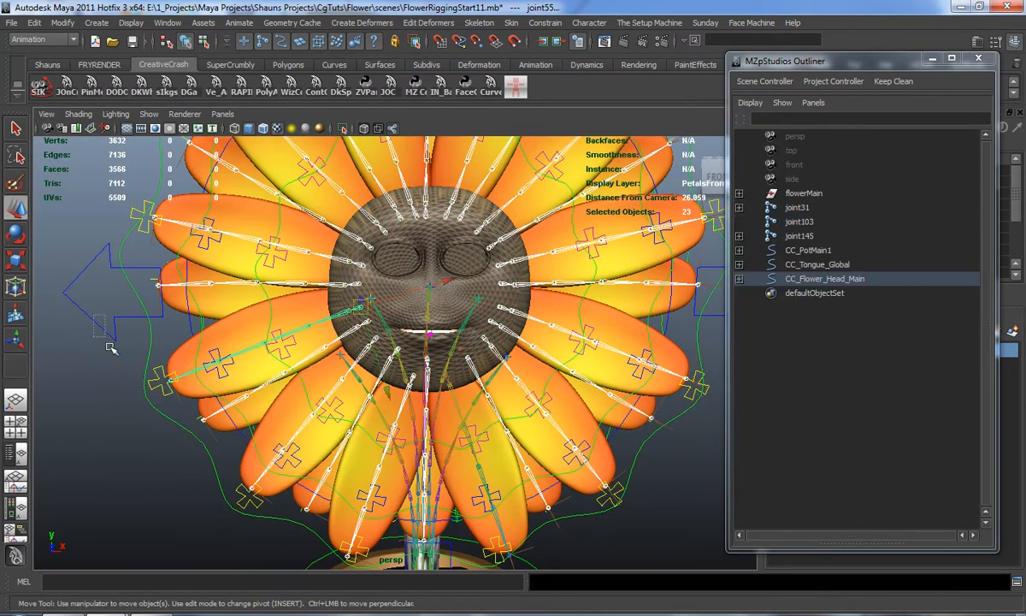
scroll(123, 366, "down", 5)
left_click_drag(128, 368, 370, 358, "alt")
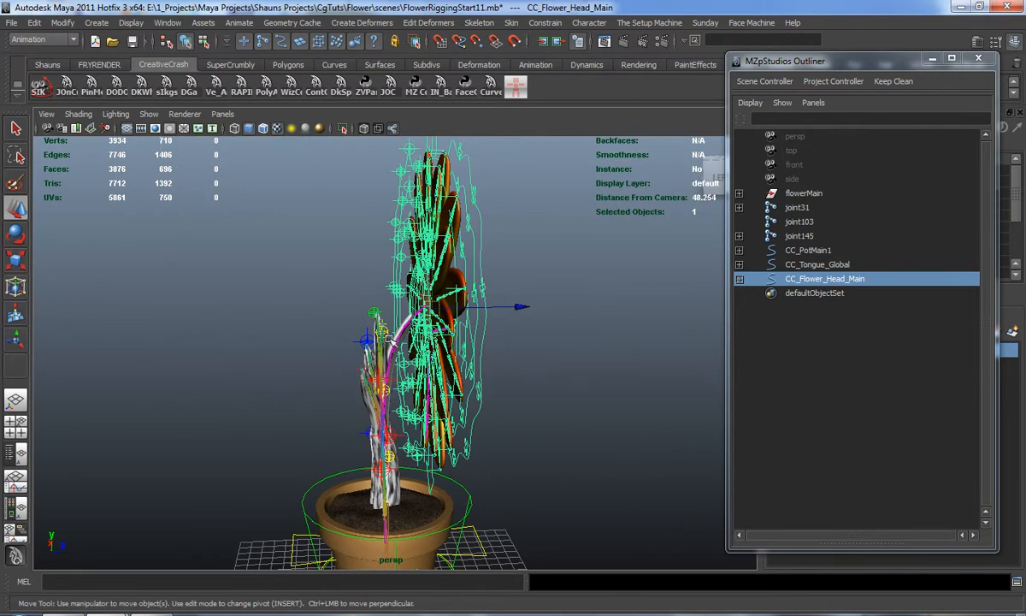
left_click_drag(520, 401, 346, 366)
scroll(504, 385, "up", 6)
key("ctrl+z")
Examine the petal joint chains below the mouth, starting with joint31, for roots left out of the parenting
left_click(412, 391)
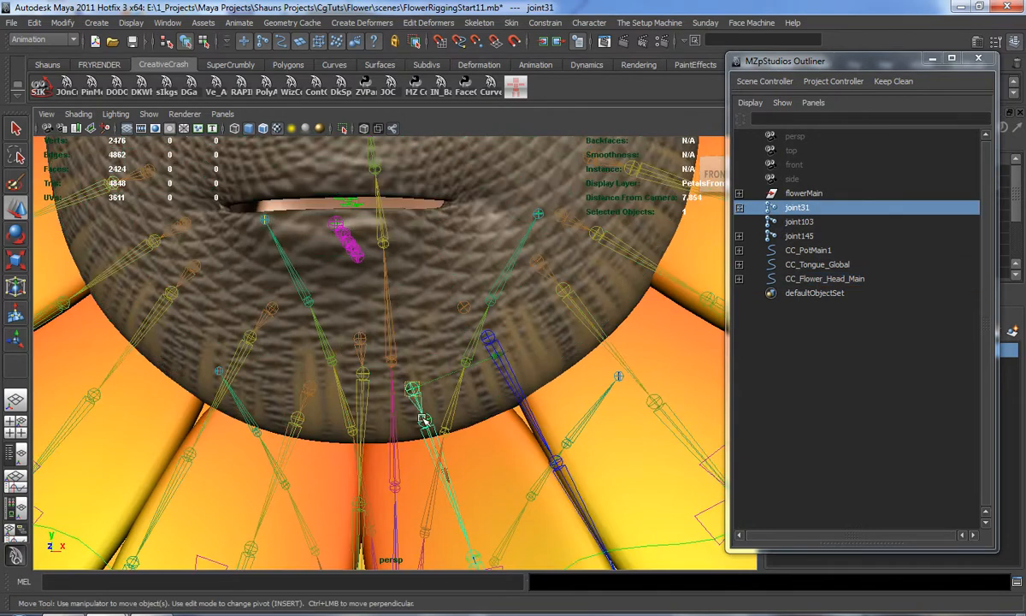
scroll(412, 403, "down", 7)
left_click_drag(412, 406, 415, 433, "alt")
scroll(451, 442, "down", 3)
middle_click_drag(451, 443, 394, 412, "alt")
scroll(394, 412, "up", 7)
left_click_drag(405, 398, 374, 417, "alt")
Undo the petal joint parenting and the most recent additions to the joint selection, back past joint109
key("ctrl+z")
key("ctrl+z")
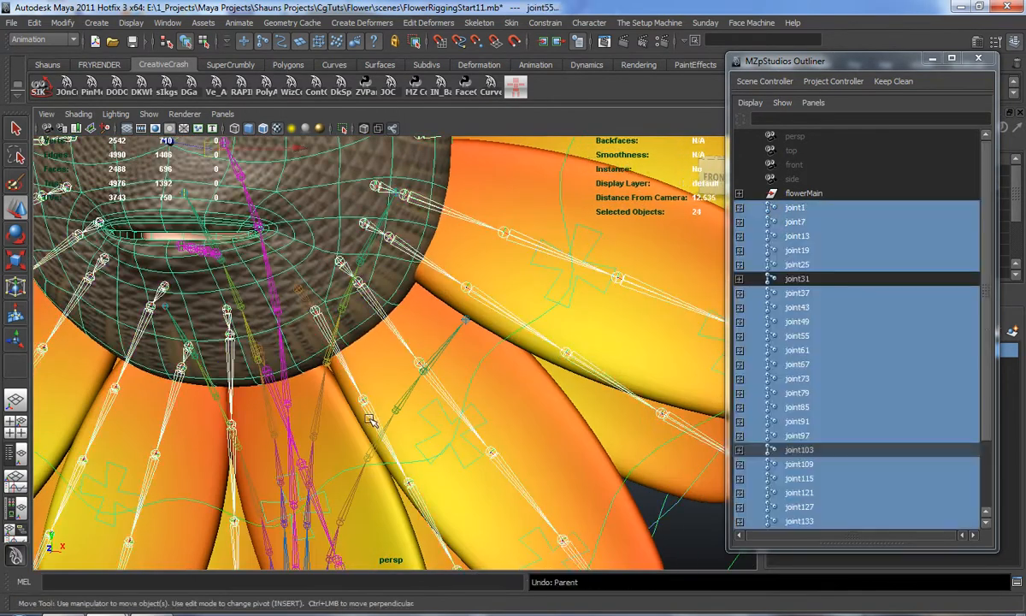
key("ctrl+z")
key("ctrl+z")
key("ctrl+z")
key("ctrl+z")
key("ctrl+z")
key("ctrl+z")
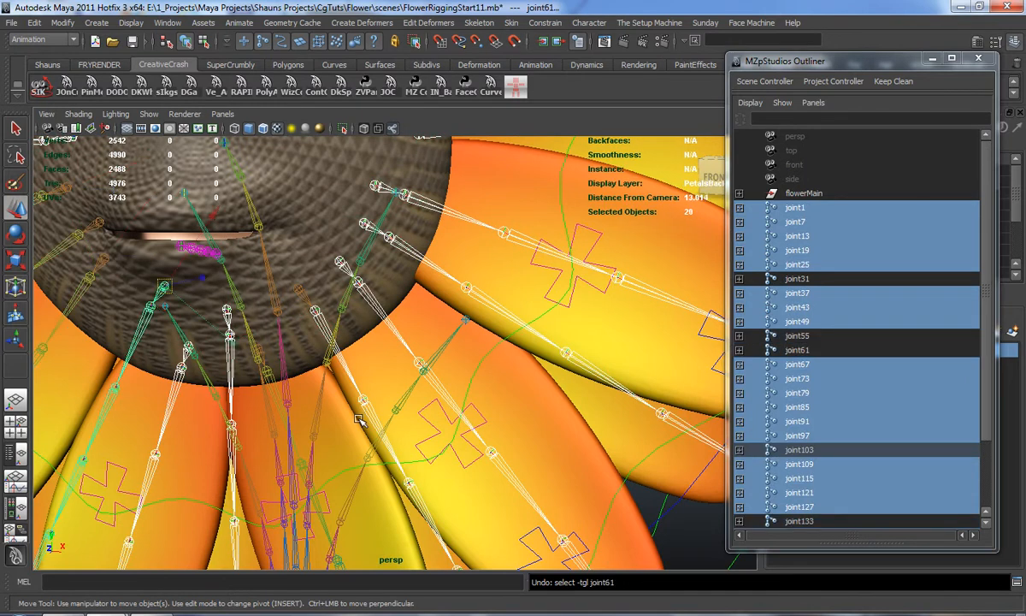
key("ctrl+z")
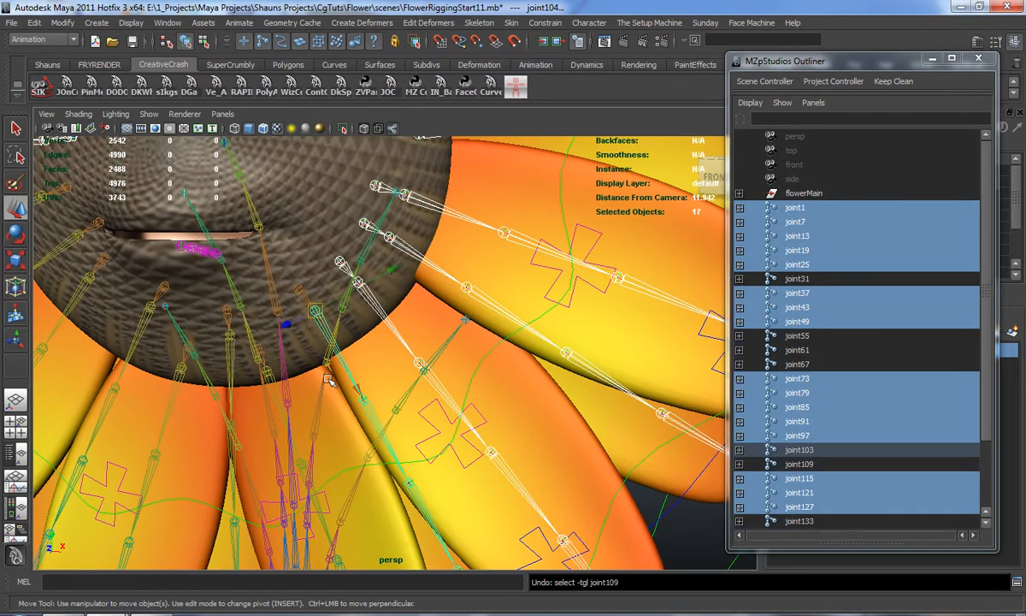
key("ctrl+z")
Add the lower petal root joints to the selection, including joint103, joint109, joint31, joint67, joint139, joint61, joint133 and joint55
key("shift+z")
left_click_drag(300, 352, 324, 359, "alt")
left_click(313, 347, "shift")
left_click_drag(248, 346, 333, 333, "alt")
left_click(249, 339, "shift")
left_click(254, 313, "shift")
left_click(292, 303, "shift")
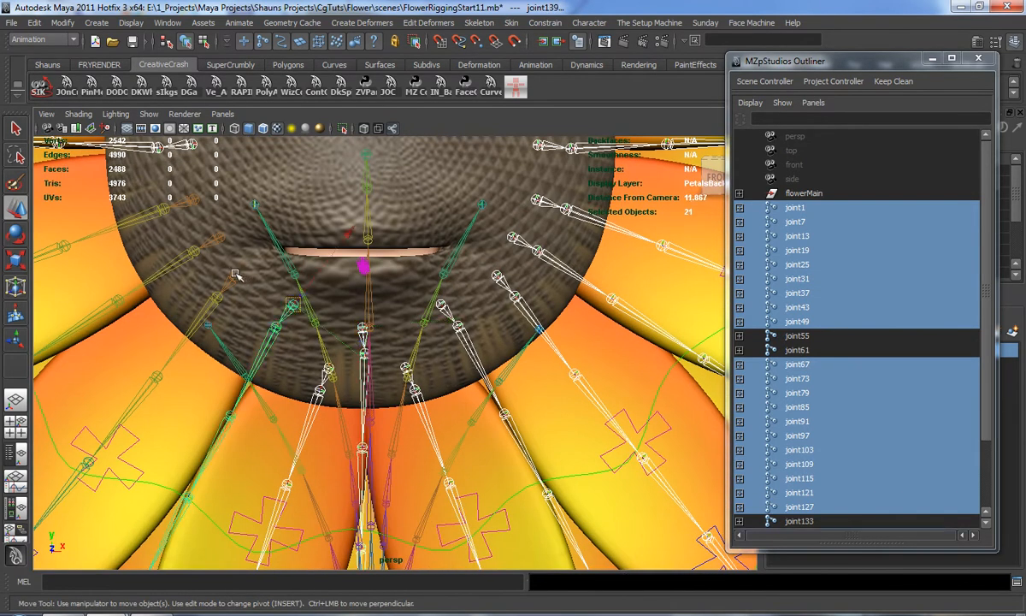
left_click(235, 275, "shift")
left_click(219, 238, "shift")
left_click(194, 200, "shift")
scroll(353, 406, "down", 6)
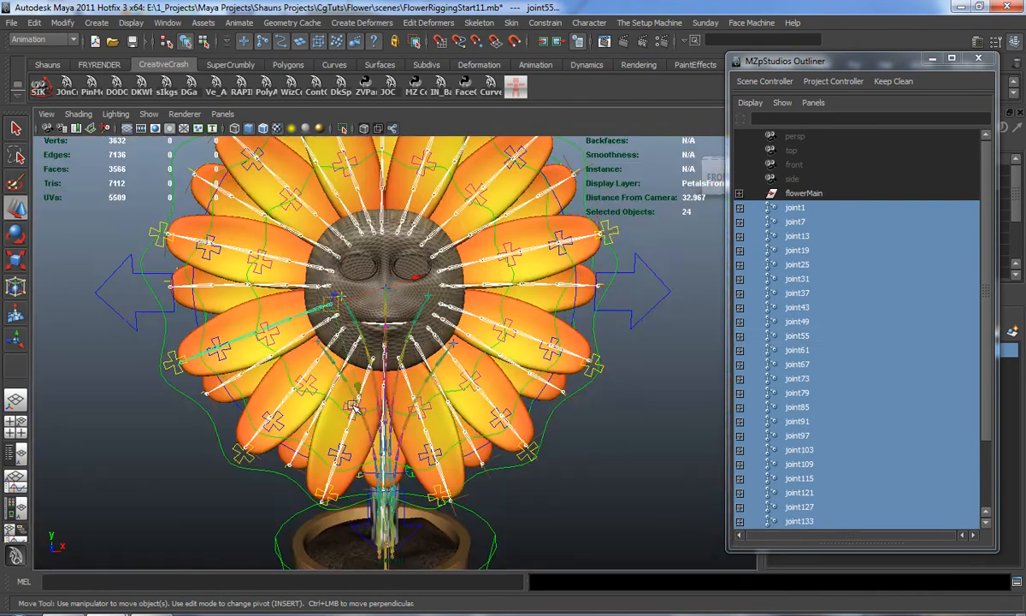
Parent all the selected petal root joints to CC_Flower_Head_Main and test the head control's movement, undoing it and clearing the selection
left_click_drag(353, 407, 483, 318, "alt")
left_click(615, 299, "shift")
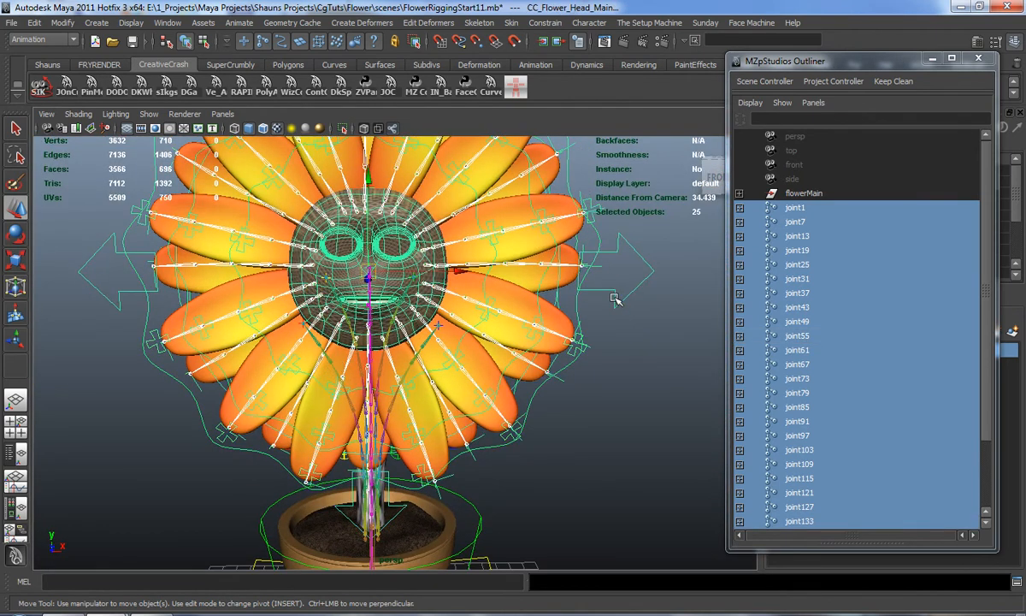
left_click(614, 298)
left_click_drag(373, 277, 509, 346)
left_click_drag(540, 279, 402, 359)
key("ctrl+z")
left_click(160, 446)
scroll(158, 444, "down", 4)
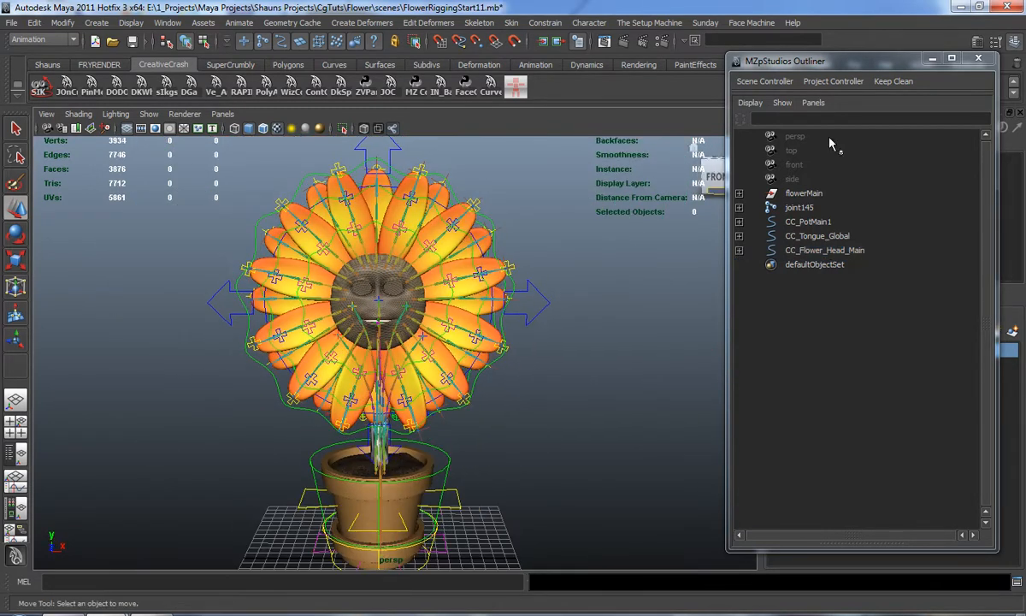
Parent the stem root joint145 to the pot control CC_PotMain1
left_click(800, 207)
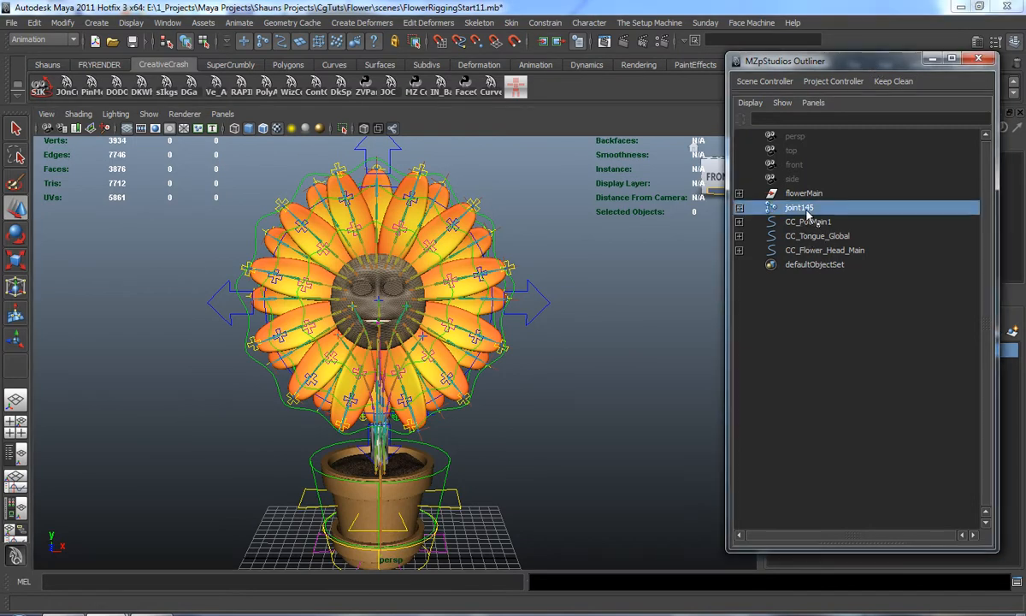
left_click_drag(523, 359, 385, 394, "alt")
scroll(274, 385, "up", 5)
middle_click_drag(385, 394, 385, 274, "alt")
left_click_drag(385, 273, 472, 376, "alt")
left_click(470, 381, "shift")
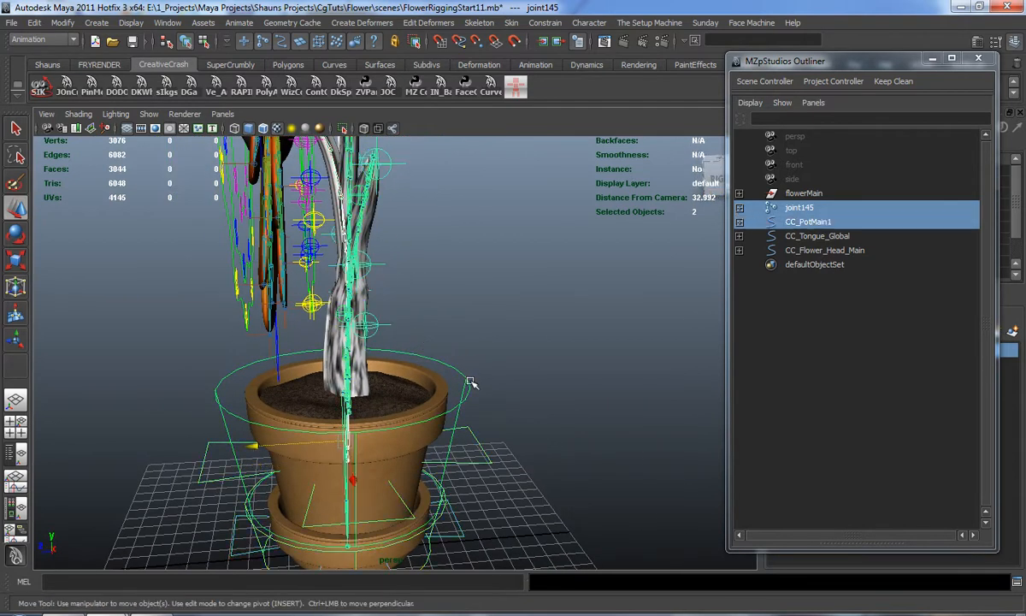
key("p")
key("Up")
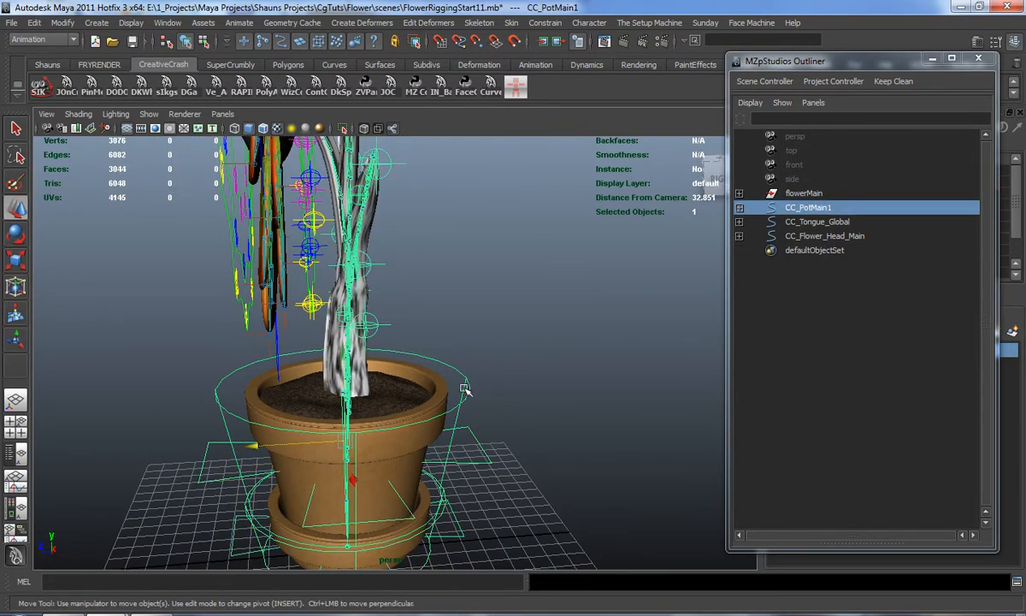
Test the pot hierarchy by moving CC_PotMain1, and undo the moves
left_click_drag(343, 445, 481, 395)
key("ctrl+z")
key("ctrl+z")
key("ctrl+z")
key("ctrl+z")
key("ctrl+z")
key("ctrl+z")
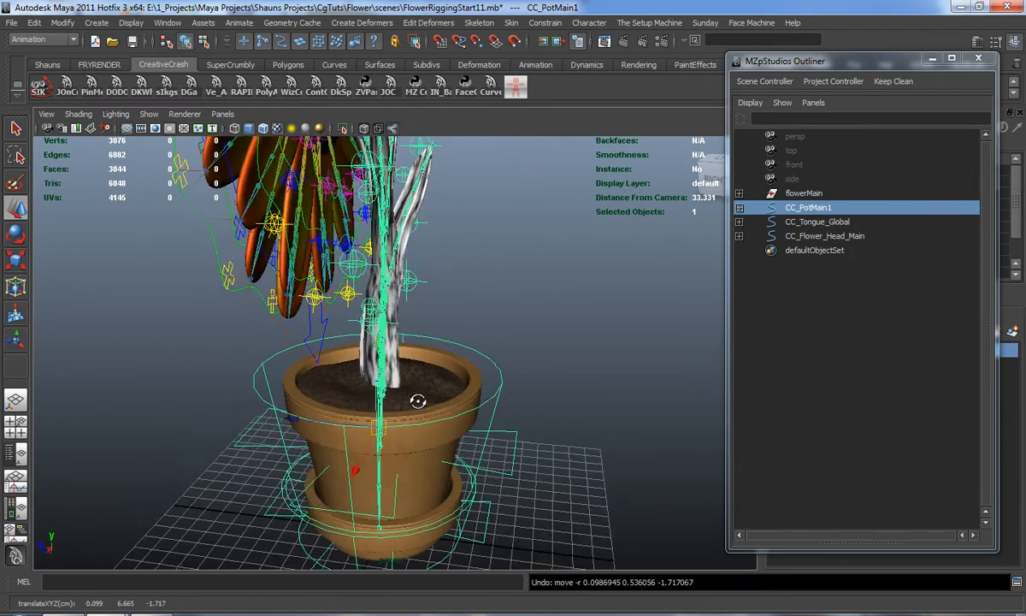
Move the Outliner window out of the way and frame the flower from the front
left_click_drag(230, 373, 403, 359, "alt")
middle_click_drag(403, 359, 360, 419, "alt")
left_click_drag(344, 417, 388, 399, "alt")
left_click_drag(883, 62, 1025, 70)
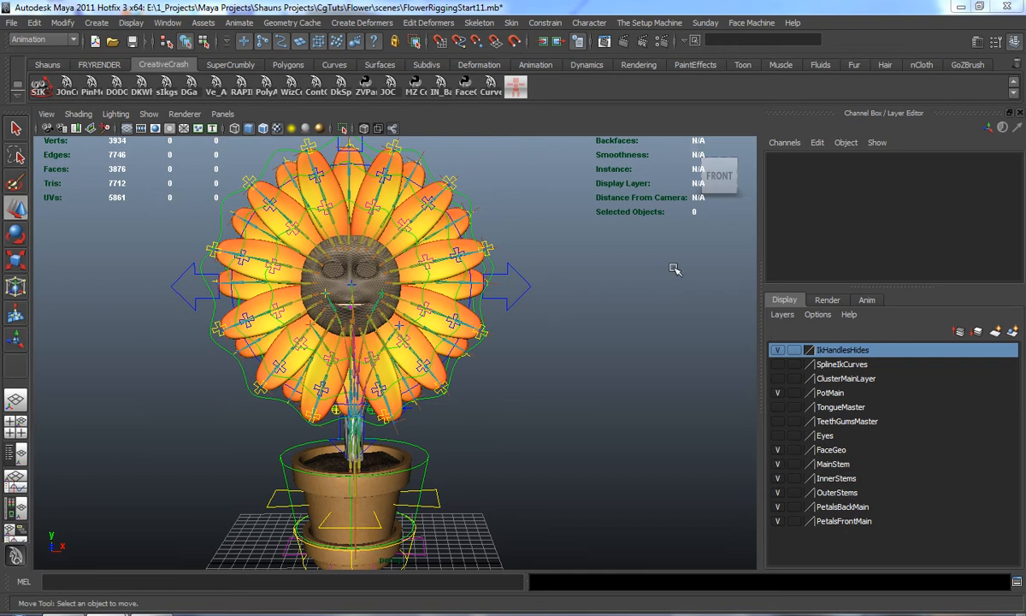
scroll(324, 295, "up", 3)
middle_click_drag(324, 295, 406, 317, "alt")
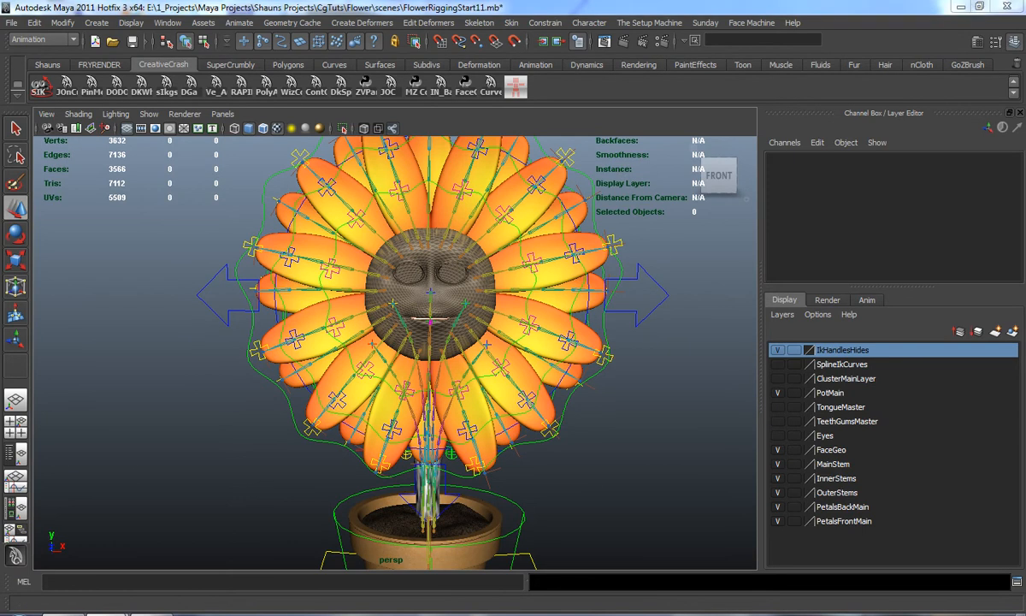
scroll(420, 355, "down", 4)
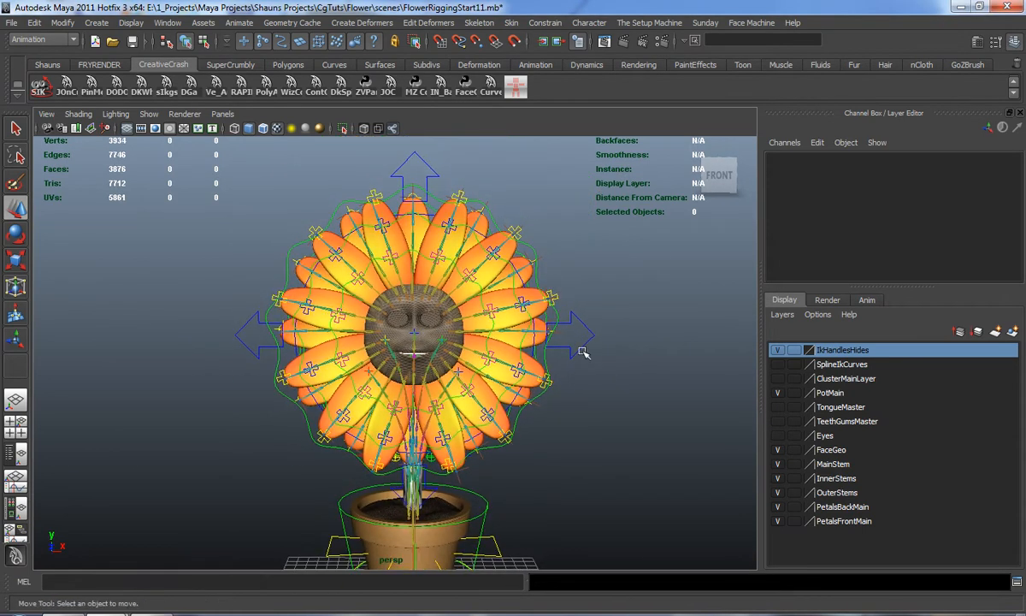
Test-move the flower head with CC_Flower_Head_Main, undo the move and clear the selection
left_click(577, 357)
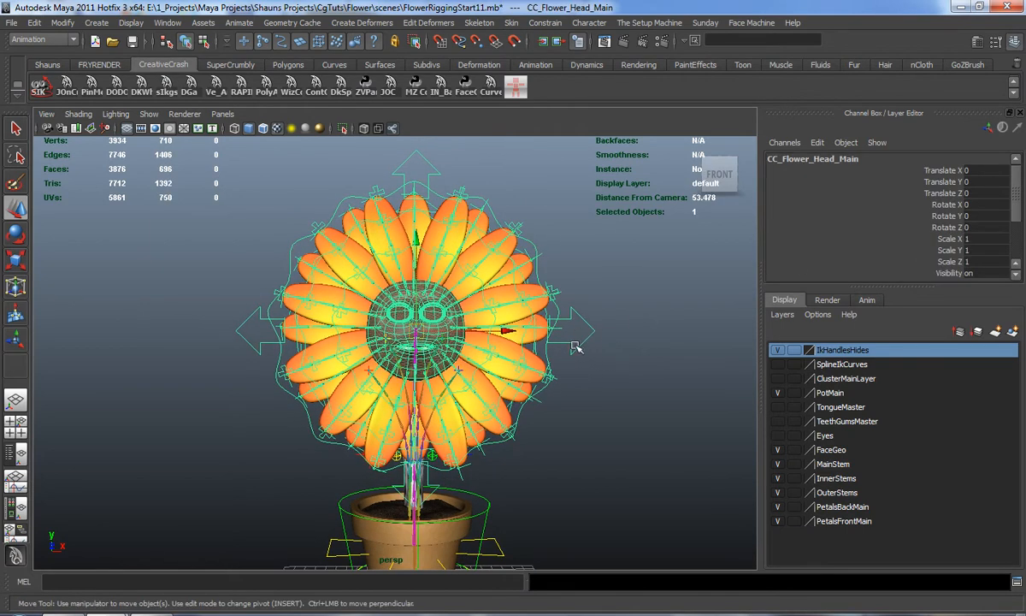
left_click_drag(568, 343, 461, 338, "alt")
left_click_drag(352, 329, 345, 255)
key("ctrl+z")
left_click_drag(216, 376, 296, 351, "alt")
scroll(159, 368, "up", 5)
scroll(296, 351, "down", 8)
left_click(240, 371)
left_click_drag(205, 354, 279, 336, "alt")
scroll(266, 354, "up", 4)
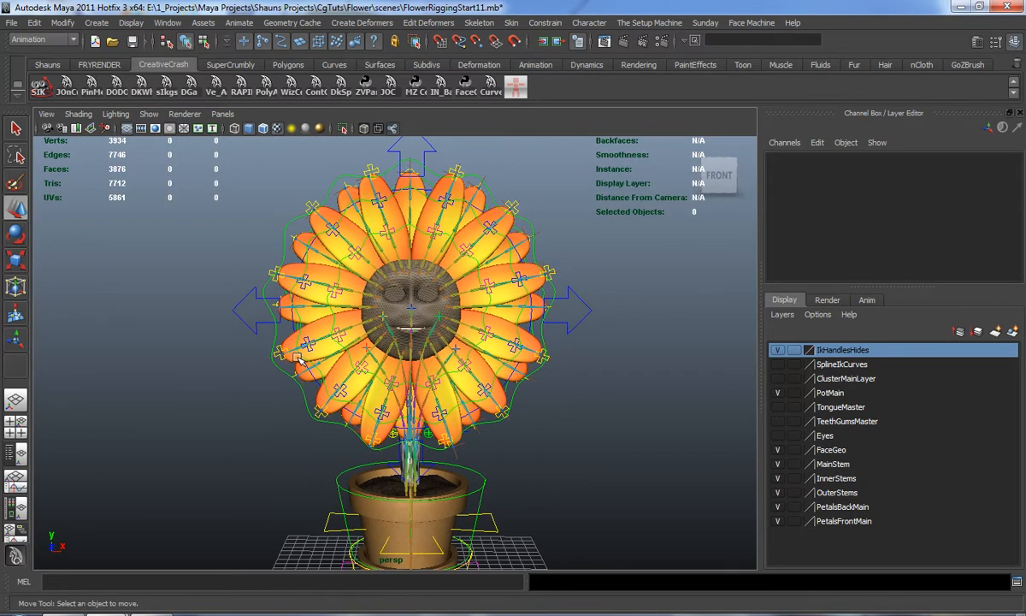
left_click(236, 320)
left_click_drag(243, 325, 265, 351, "alt")
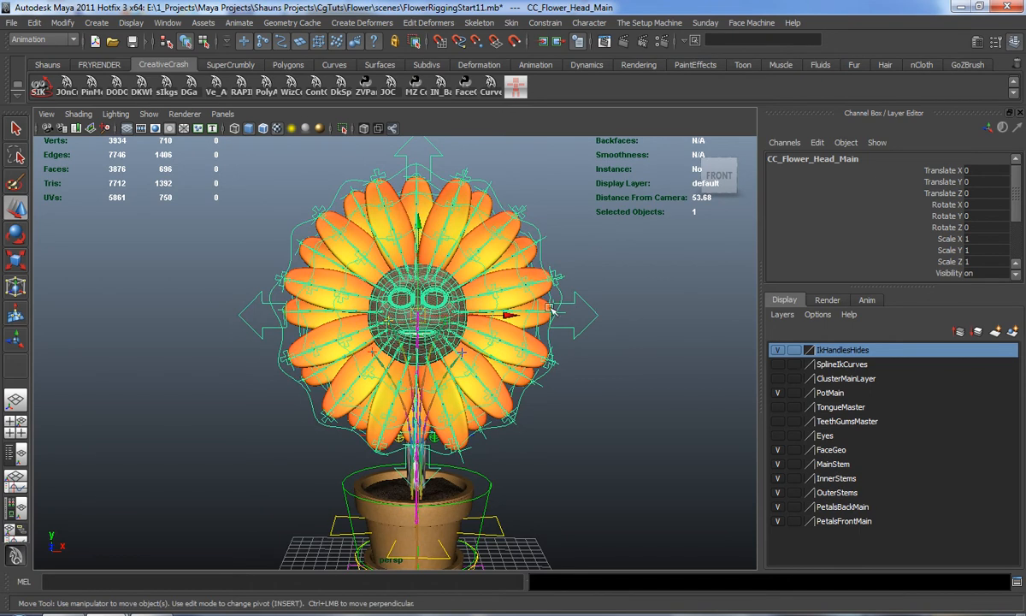
left_click_drag(511, 319, 412, 293, "alt")
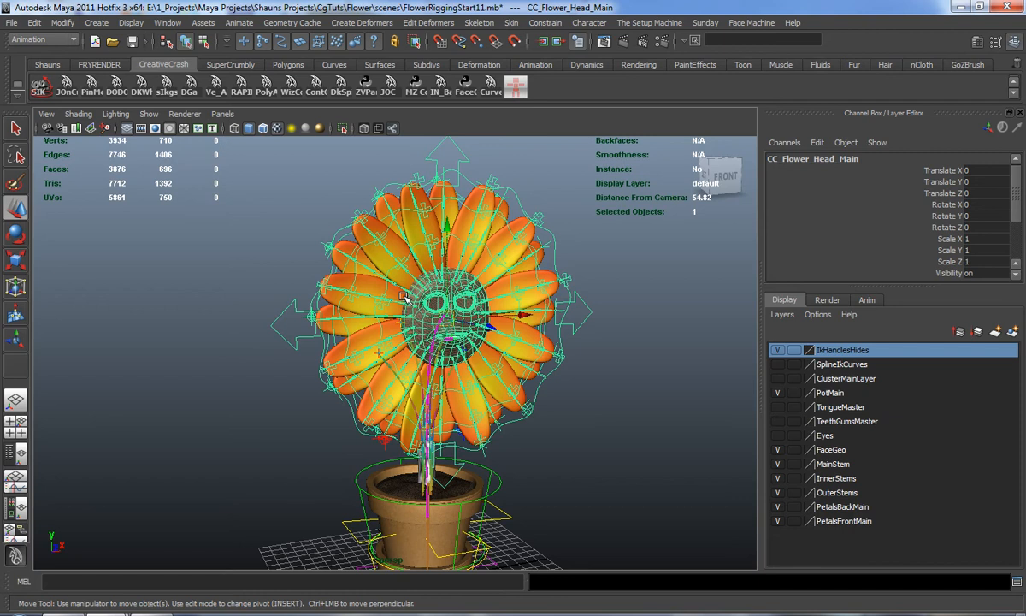
left_click_drag(415, 300, 359, 289, "alt")
Try moving the outer petal control CC_FP_Top_Main_Global along Z by about 3.5, and undo the move
left_click(284, 258)
scroll(359, 289, "up", 5)
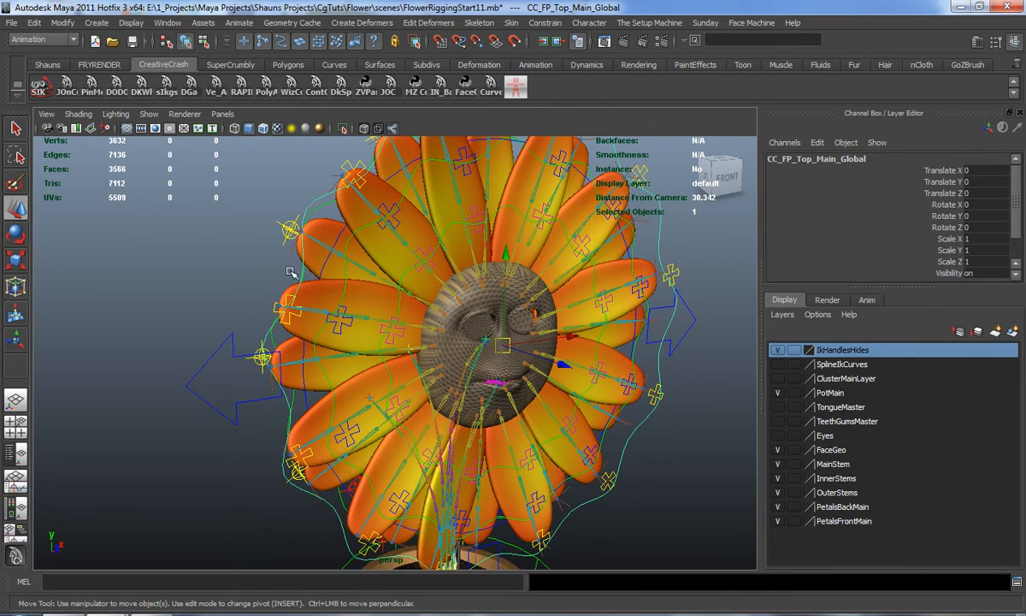
left_click_drag(564, 363, 383, 348)
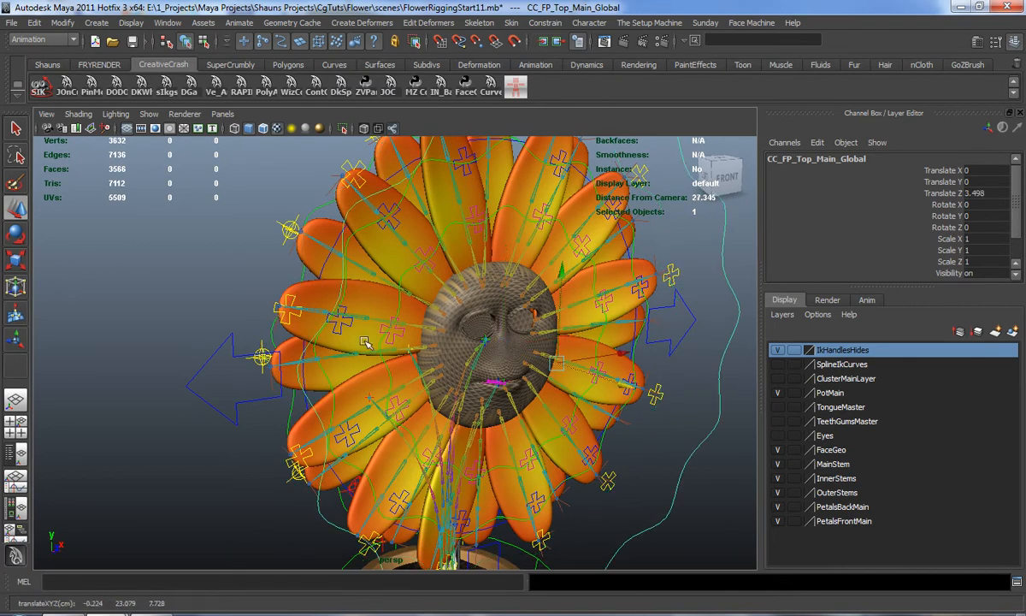
key("ctrl+z")
Go from petal tip control cc_FP28 up to CC_Petal_Tips_Main_GRP, test-move the group, undo the moves and clear the selection
left_click(286, 312)
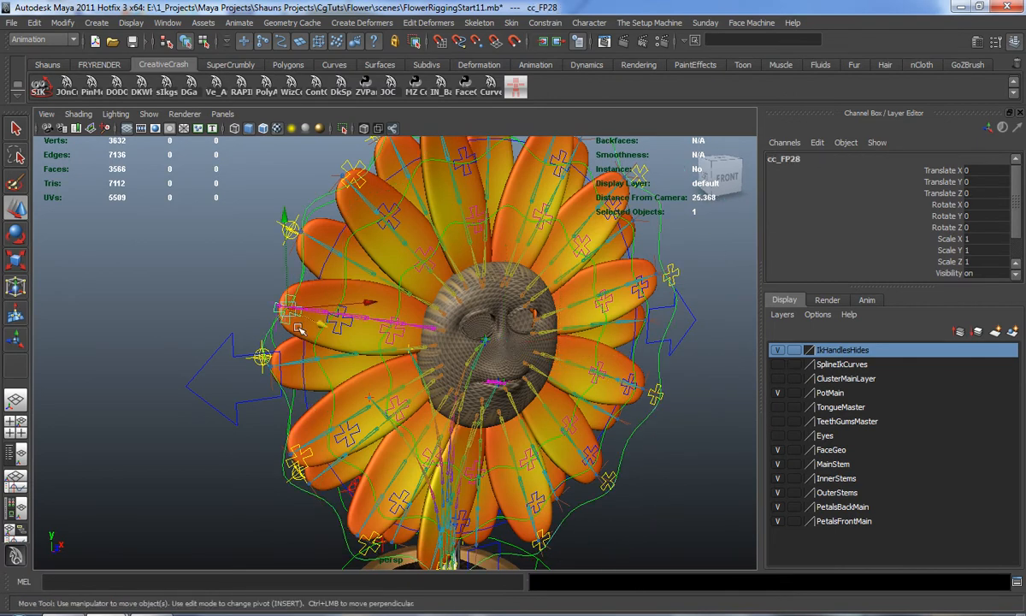
key("Up")
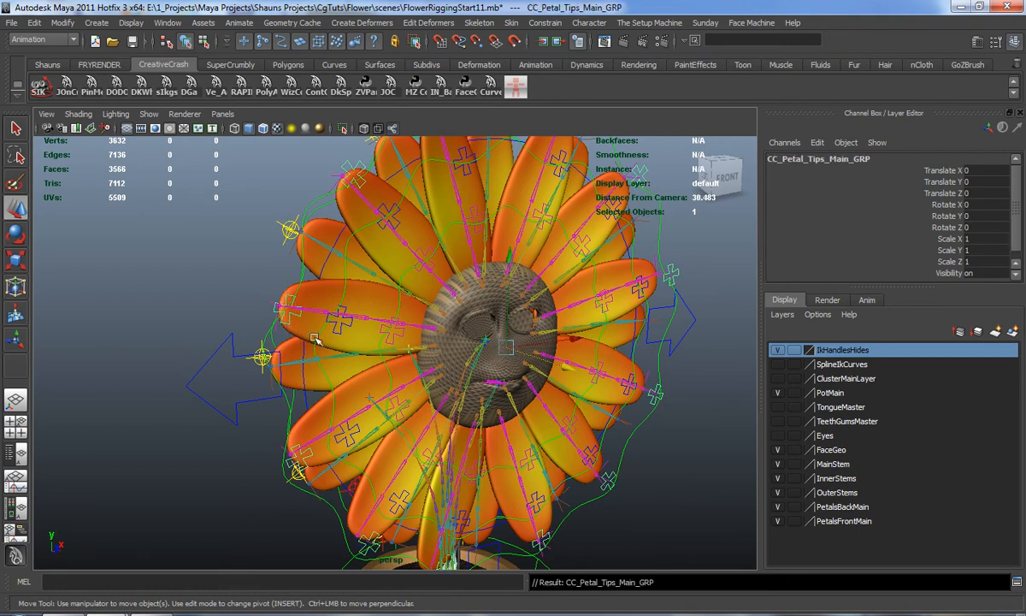
left_click(562, 367)
left_click_drag(563, 368, 603, 402)
key("ctrl+z")
left_click_drag(270, 331, 316, 350, "alt")
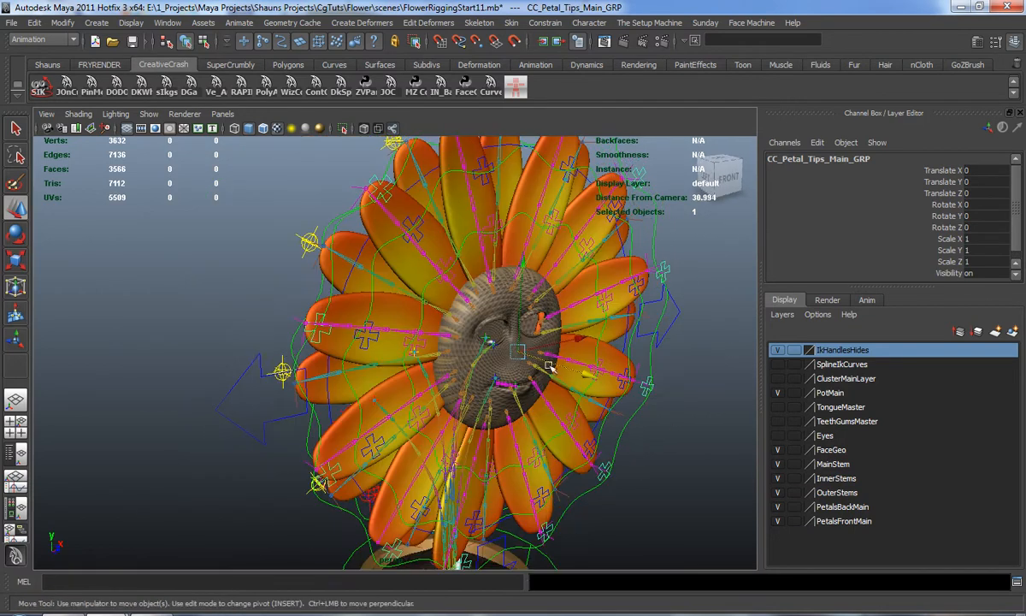
left_click_drag(590, 370, 485, 321)
key("ctrl+z")
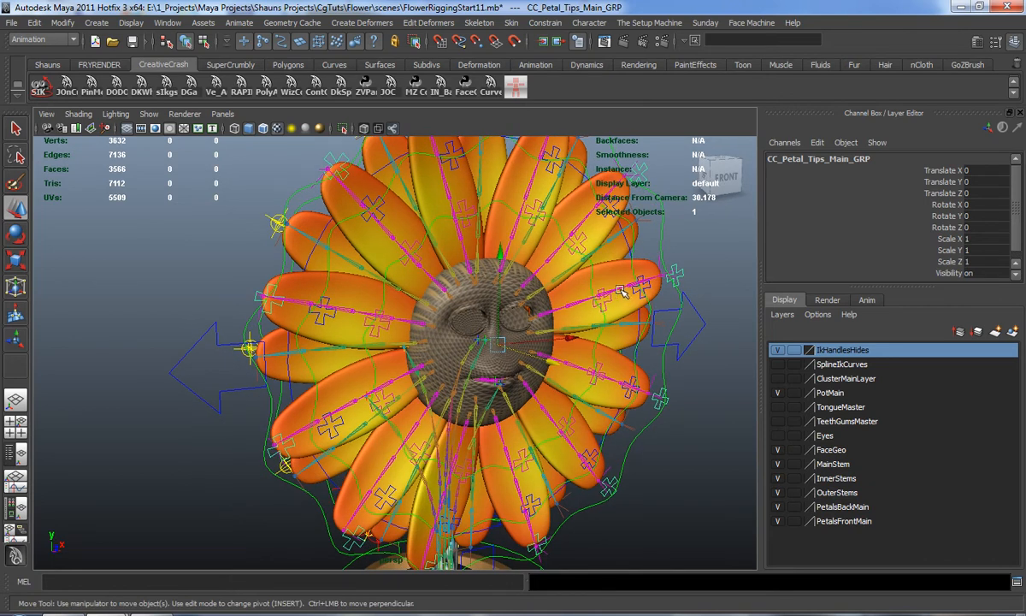
left_click_drag(621, 290, 527, 303, "alt")
scroll(494, 337, "down", 5)
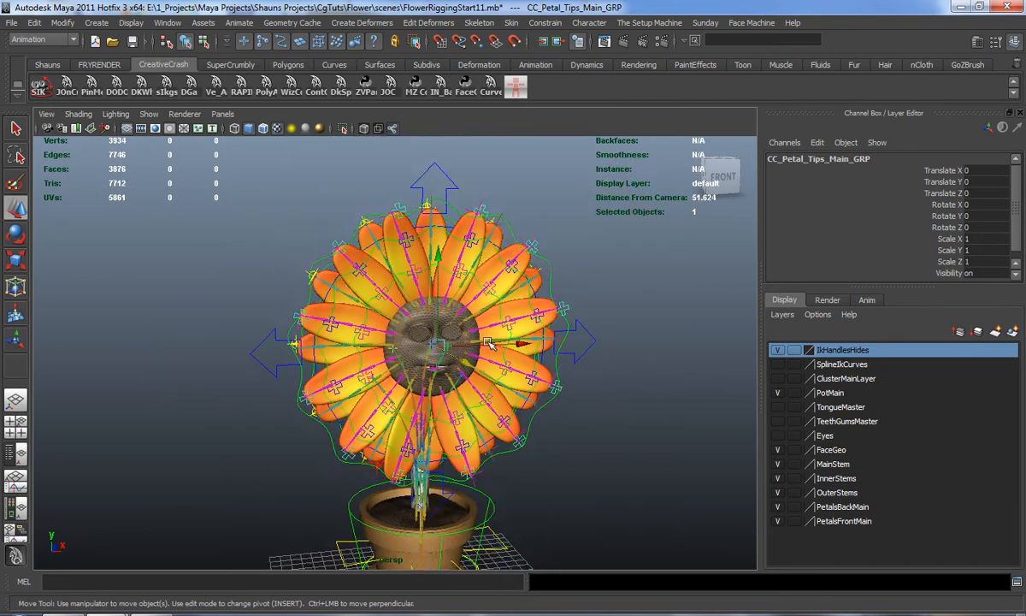
left_click_drag(493, 342, 467, 340, "alt")
left_click(186, 325)
Select CC_Flower_Head_Main and open the Add Attribute dialog for it, placed clear of the flower's face
scroll(195, 309, "up", 4)
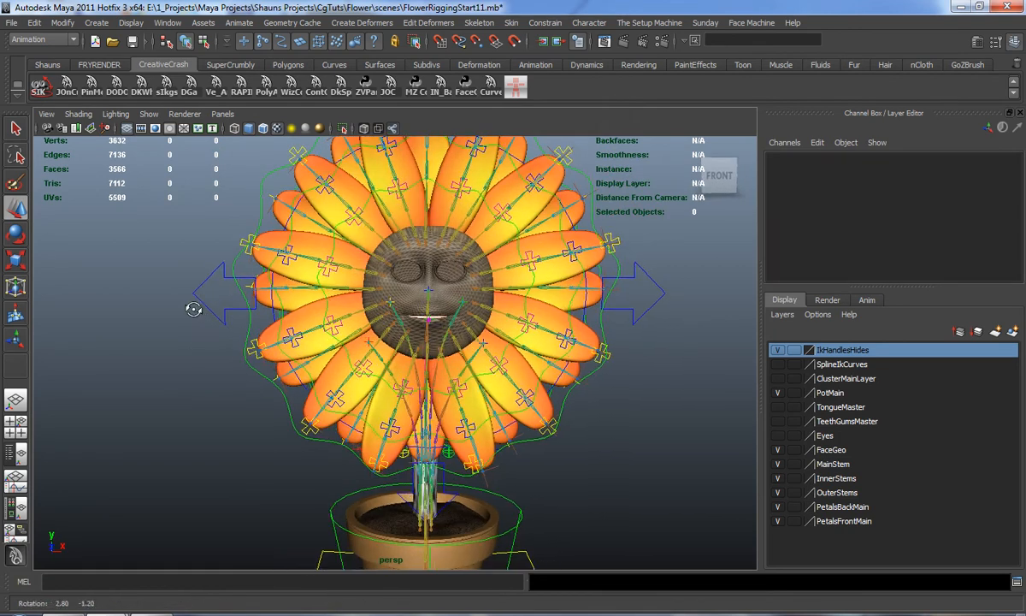
mouse_move(195, 292)
left_mouse_down()
mouse_move(214, 338)
mouse_move(195, 271)
left_mouse_up()
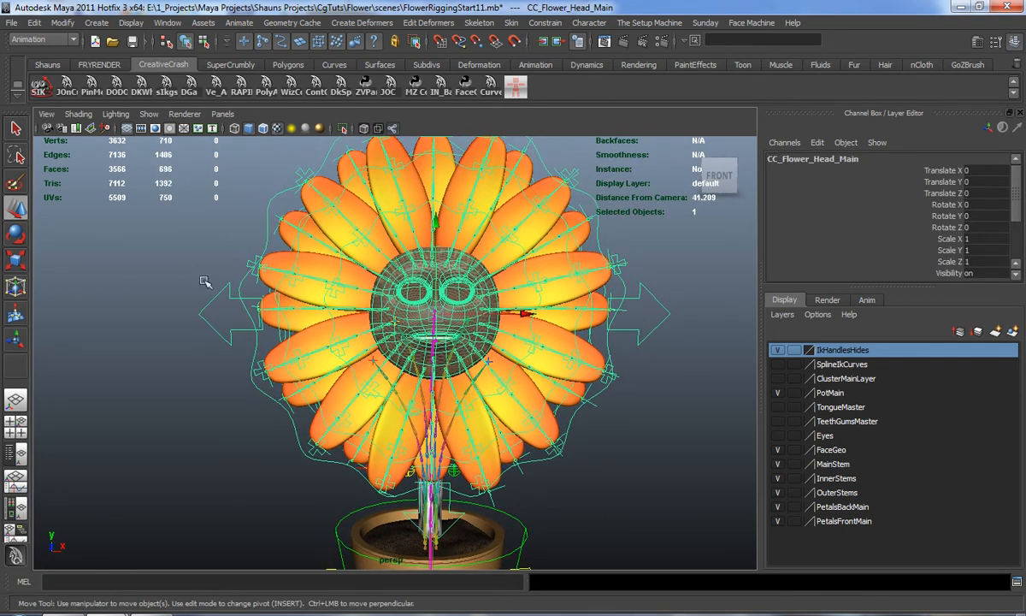
left_click(62, 24)
left_click(81, 198)
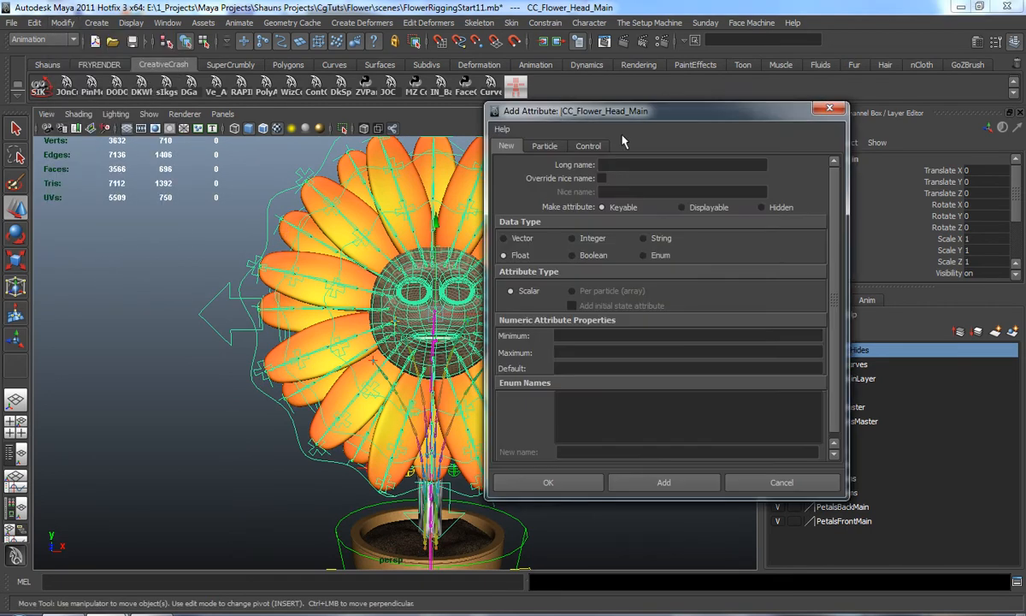
left_click_drag(661, 112, 734, 64)
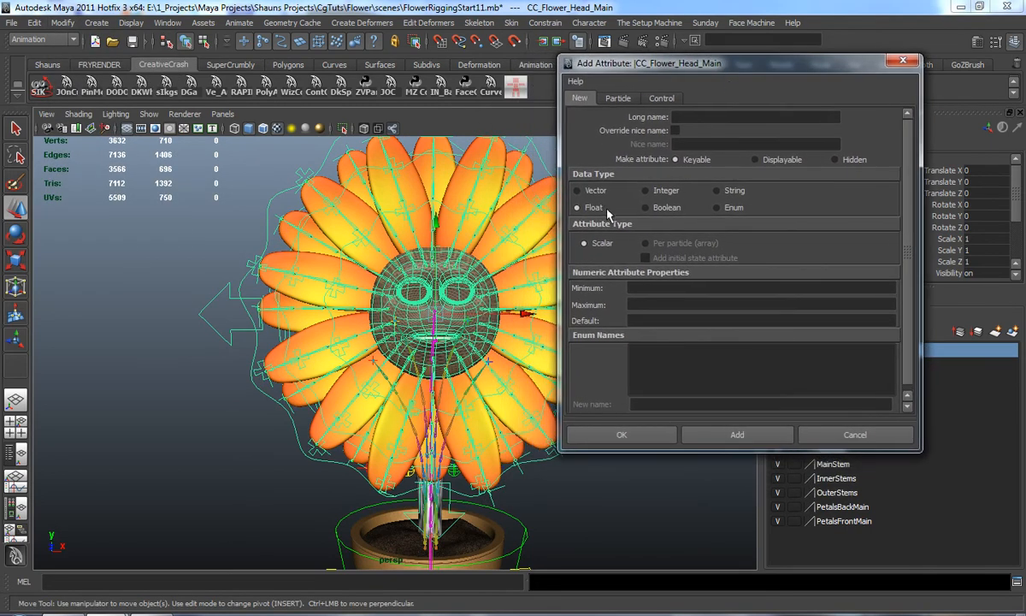
Set the new attribute's data type to Enum and its long name to Front Petals Master
left_click_drag(454, 253, 377, 273, "alt")
left_click(717, 207)
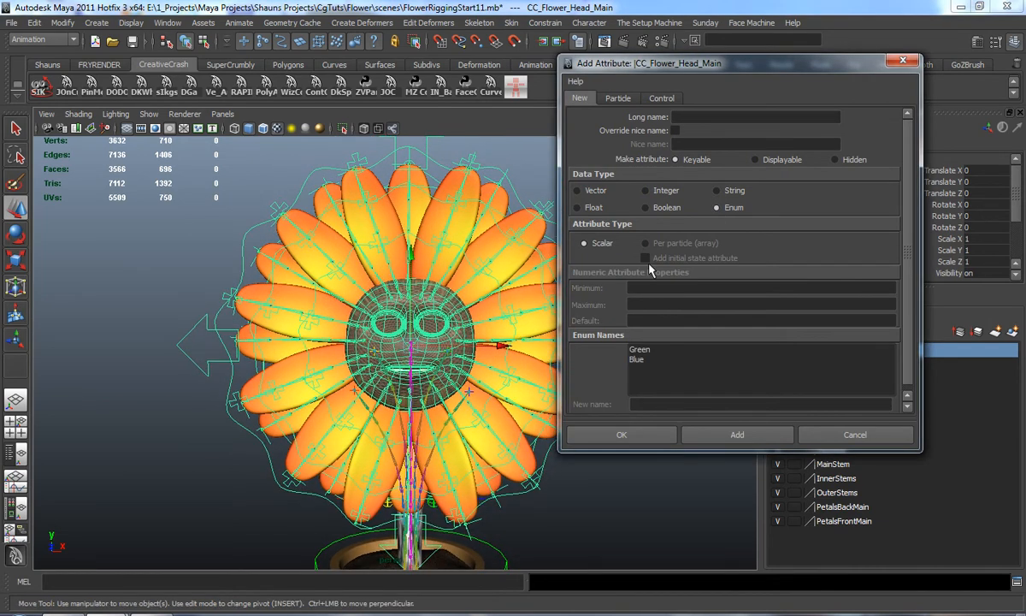
left_click(694, 119)
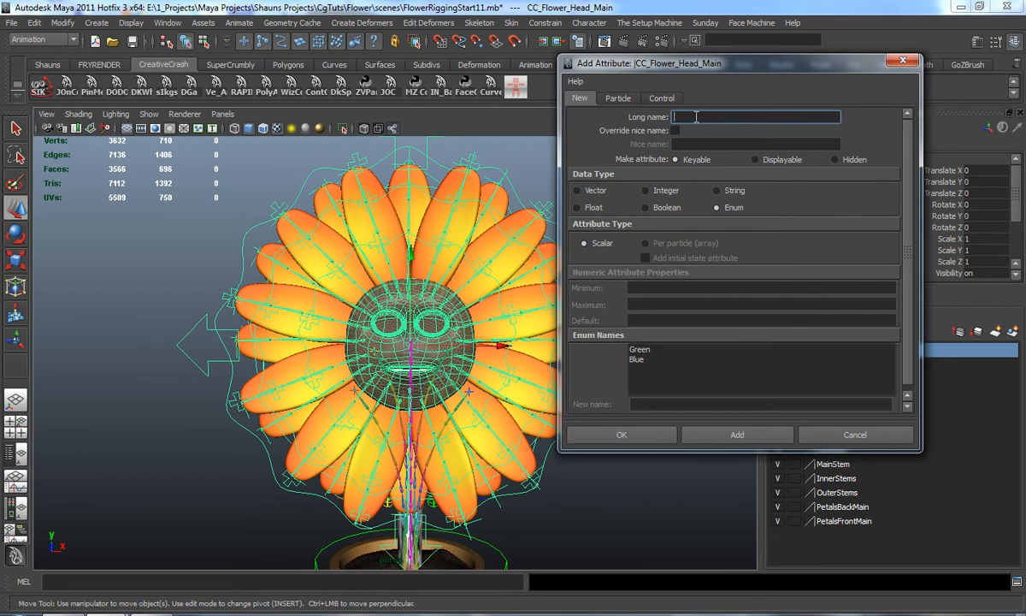
middle_click_drag(390, 293, 303, 306, "alt")
left_click(696, 119)
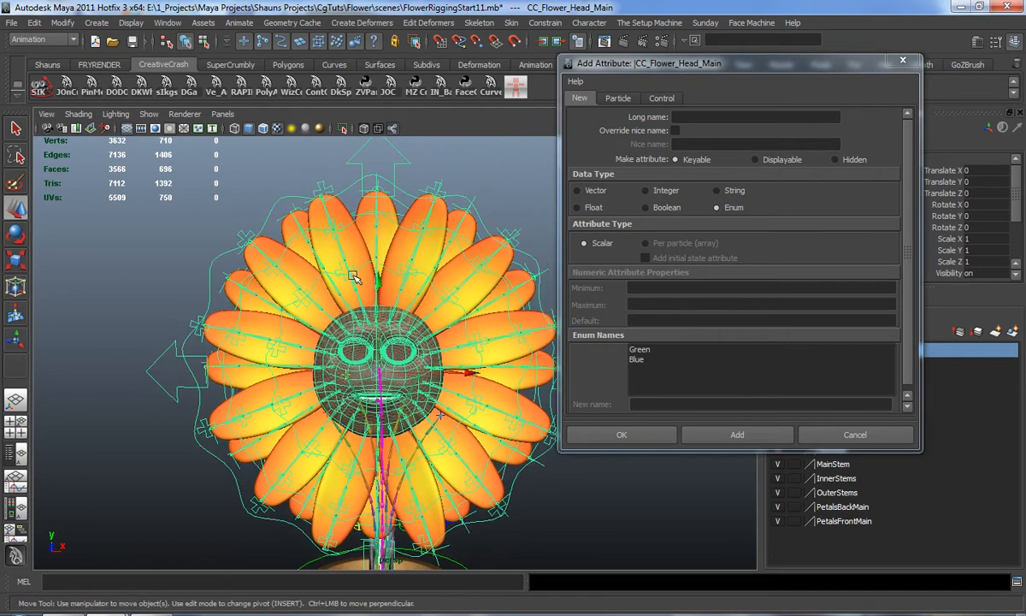
left_click(701, 117)
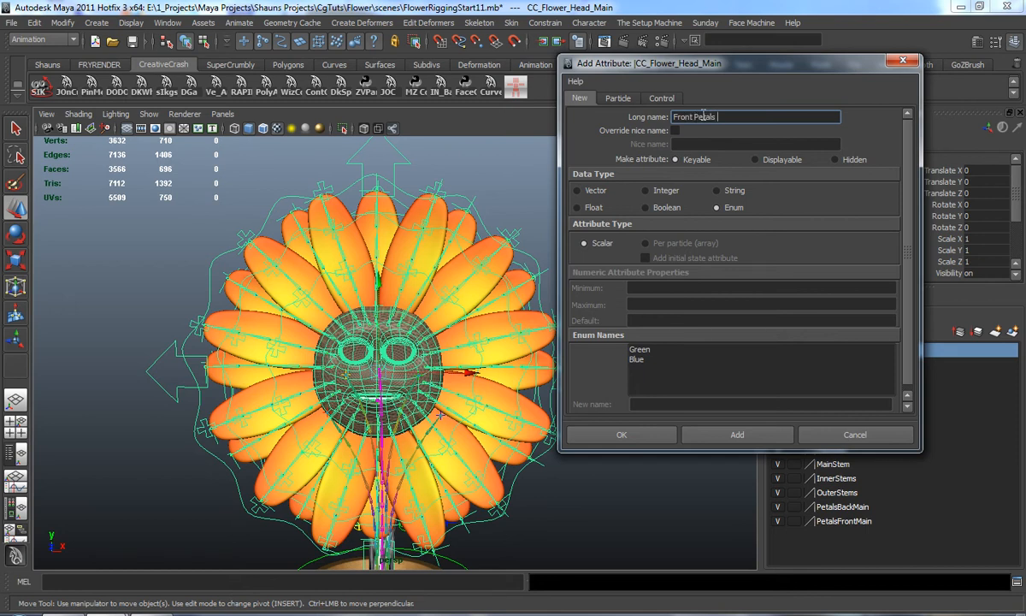
type("ster")
Rename the enum entries Green and Blue to Connected and Individual, add the Front Petals Master attribute, and check it among the control's channels
left_click(640, 350)
type("Connec")
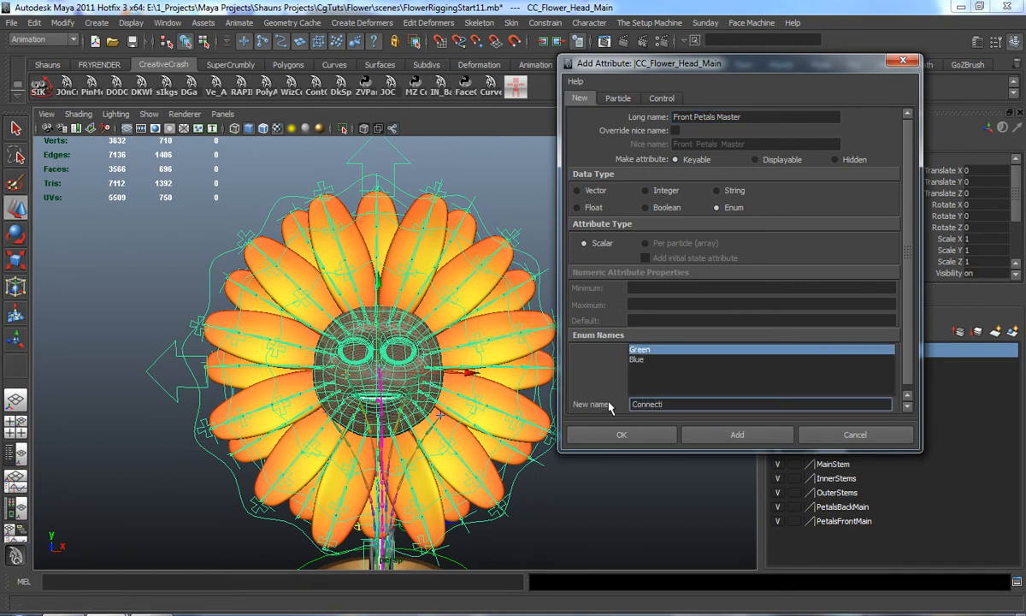
type("ted")
key("Return")
double_click(664, 401)
type("Individual")
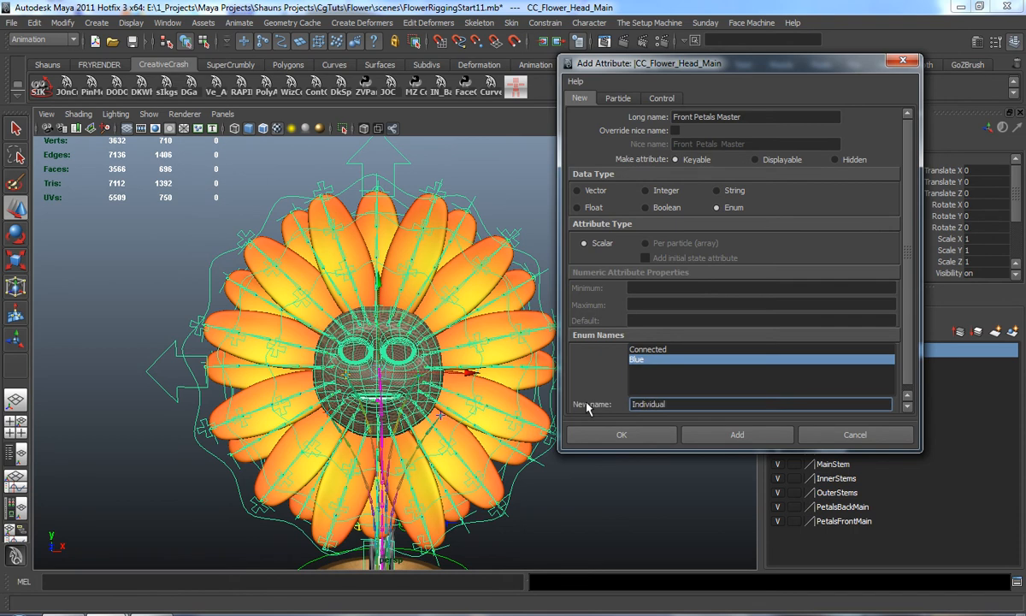
left_click(710, 434)
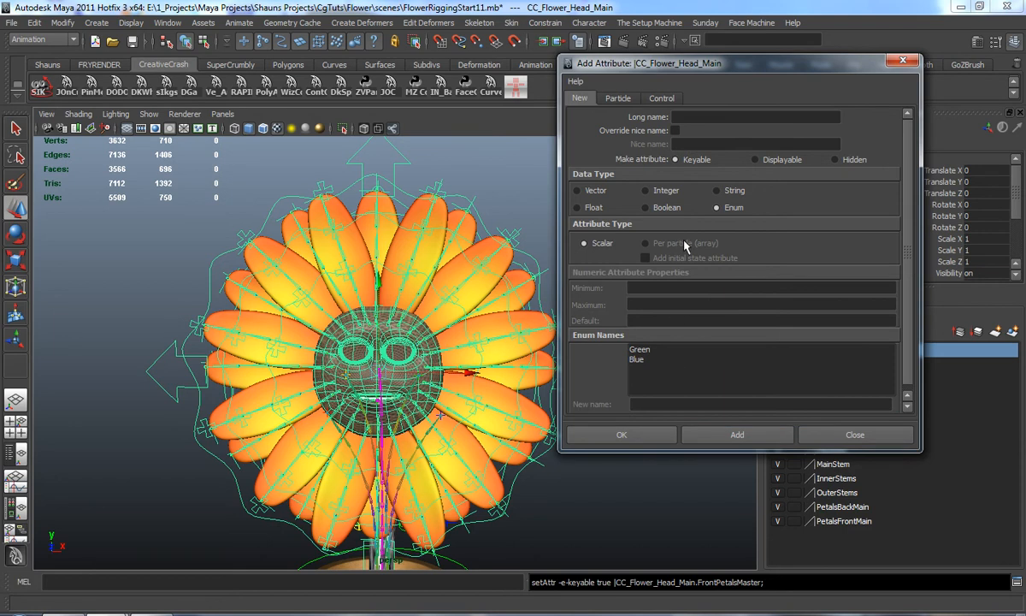
mouse_move(1013, 191)
left_mouse_down()
mouse_move(1015, 224)
mouse_move(1015, 213)
left_mouse_up()
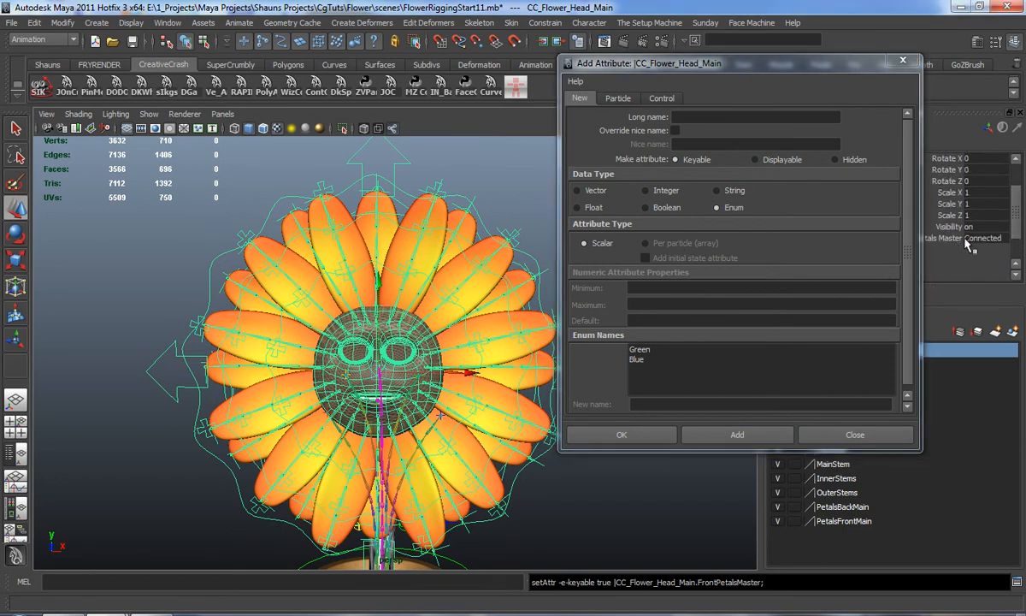
left_click_drag(809, 67, 684, 67)
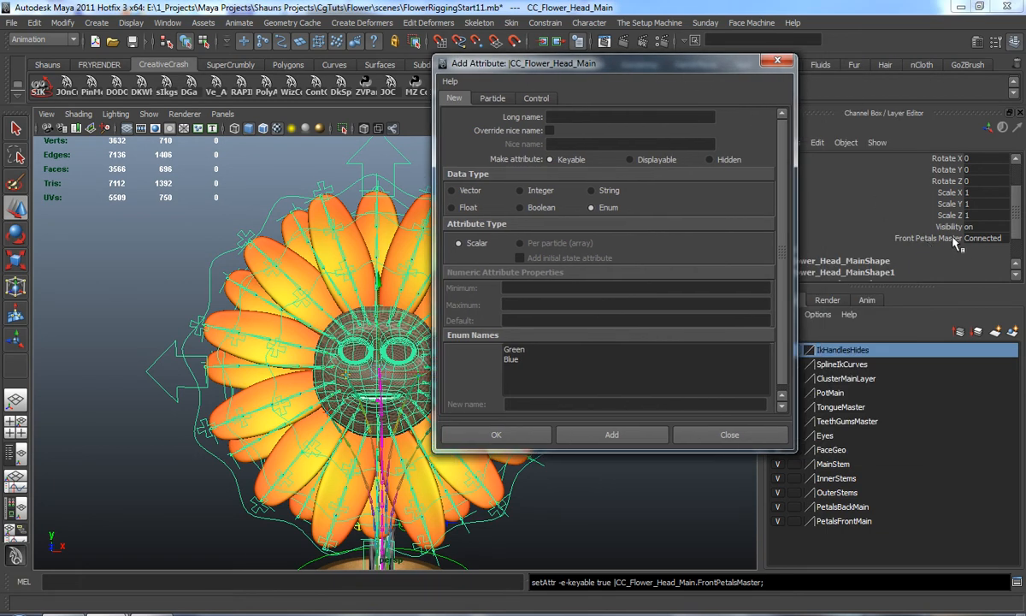
left_click(941, 239)
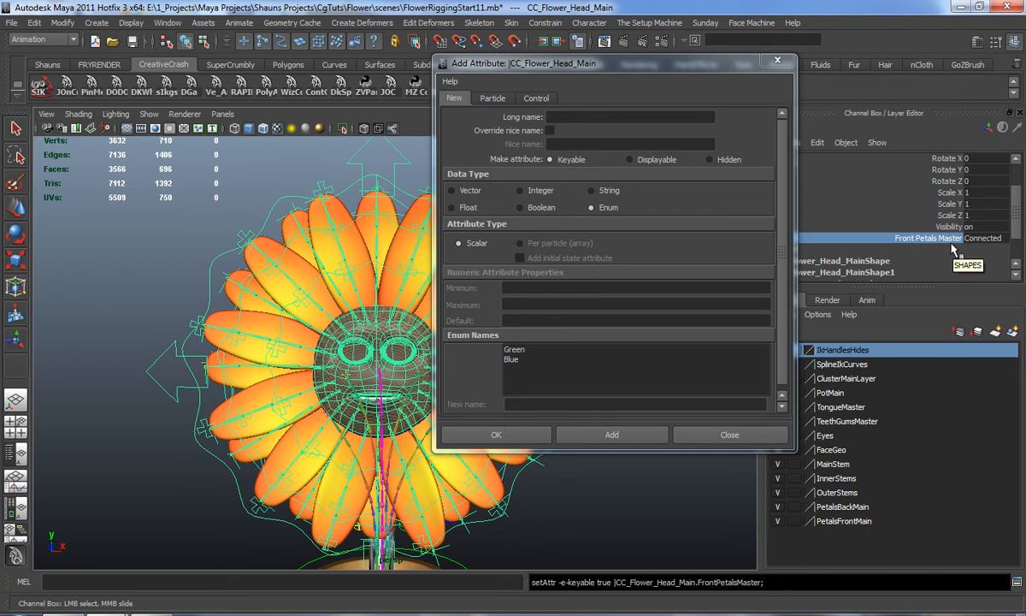
Add an enum attribute named Front Petals Mid to CC_Flower_Head_Main with the options Connected and Free
left_click(575, 117)
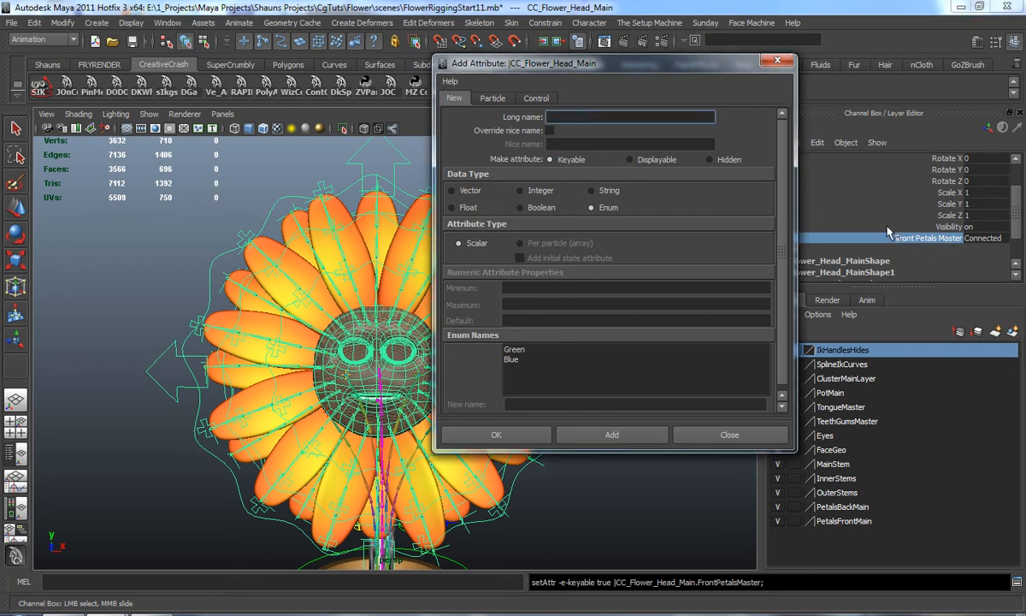
type("Front Petals Mid")
left_click(516, 350)
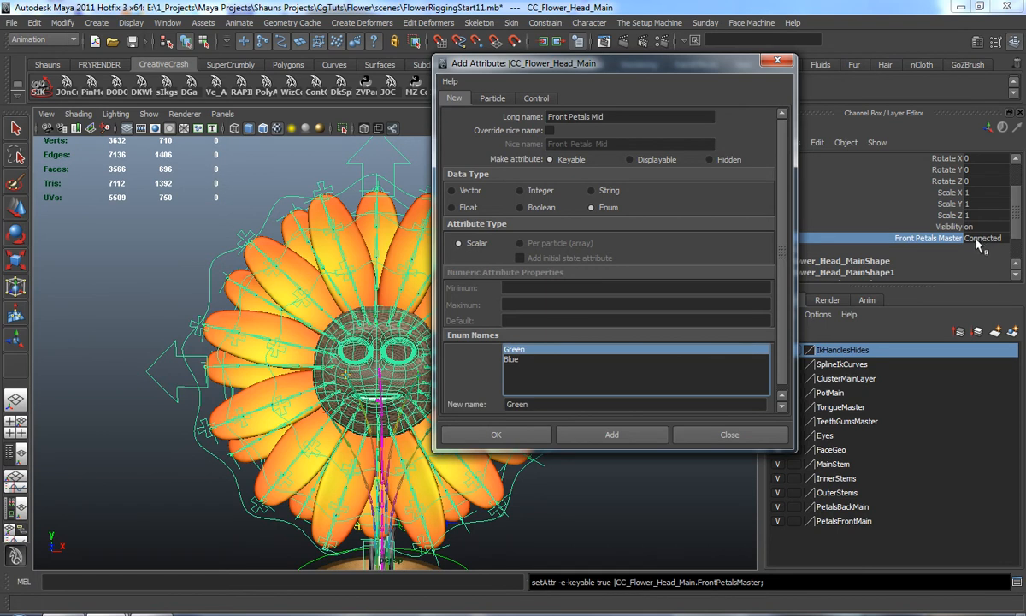
left_click_drag(568, 402, 455, 398)
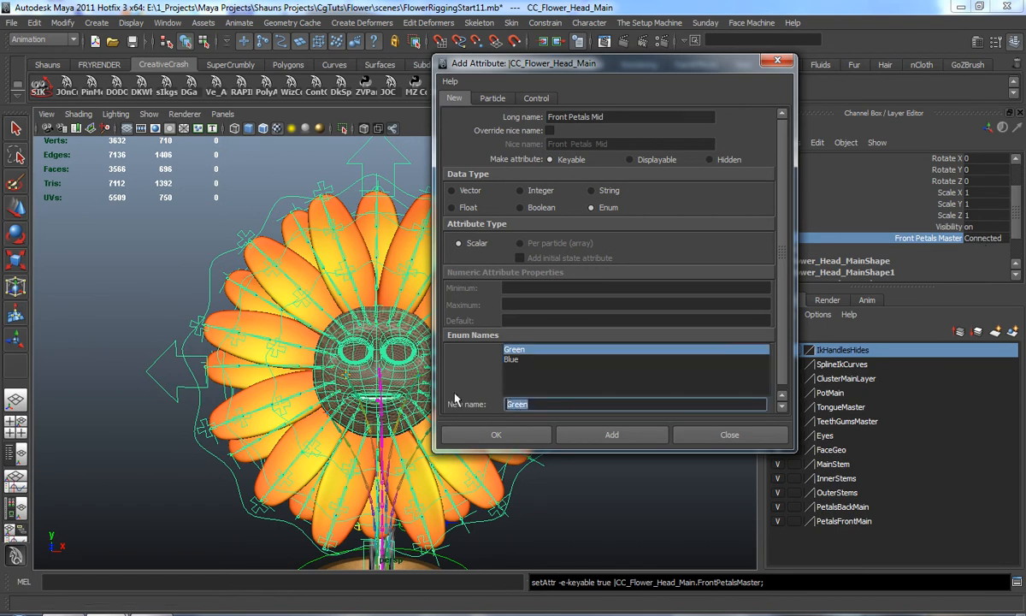
type("Connected")
key("Return")
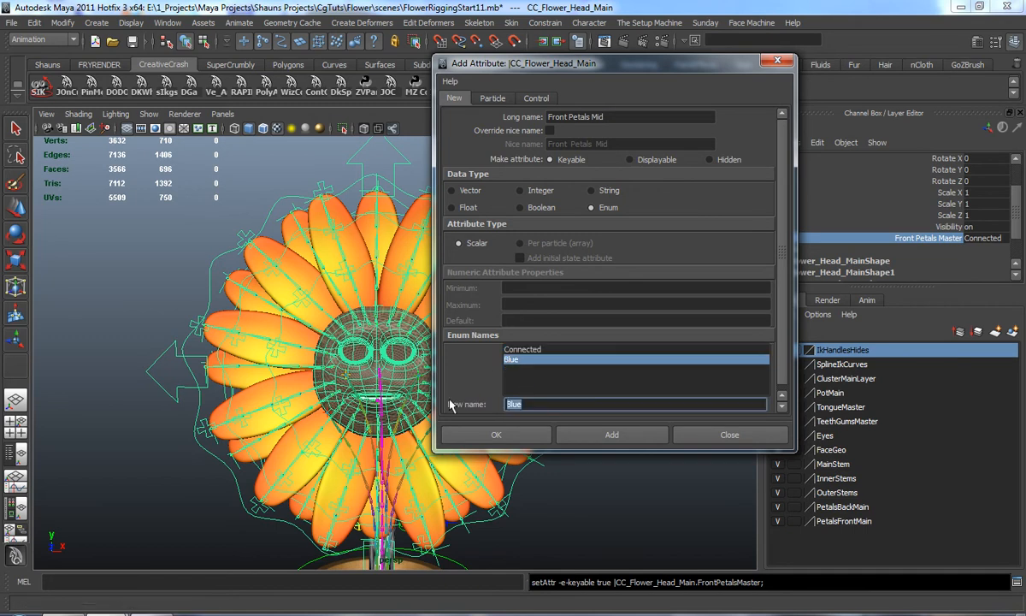
type("Free")
left_click(607, 433)
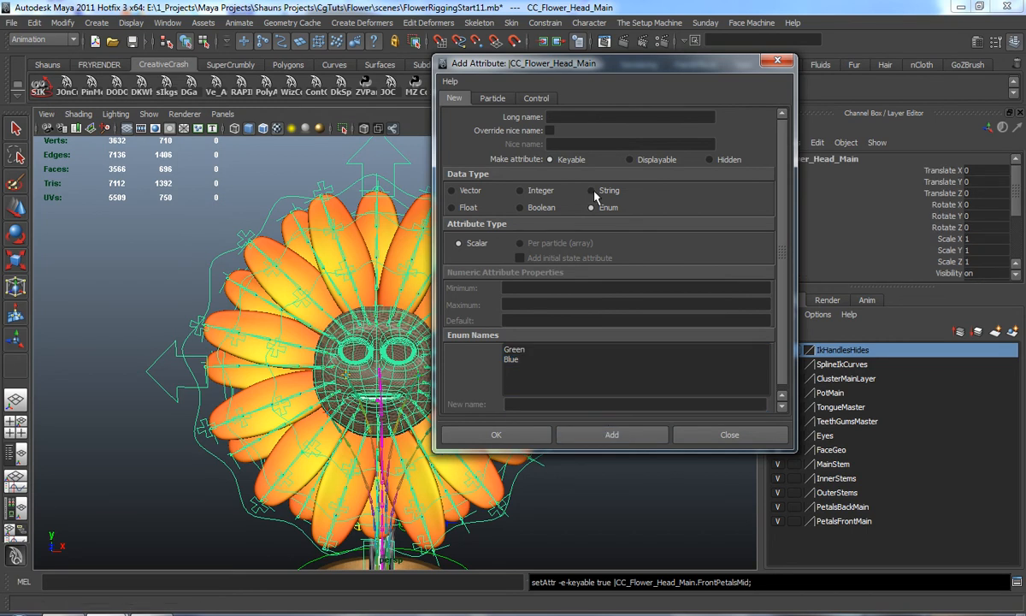
Enter Front Petals Base as the long name of the next enum attribute
left_click(579, 116)
type("Front Pe")
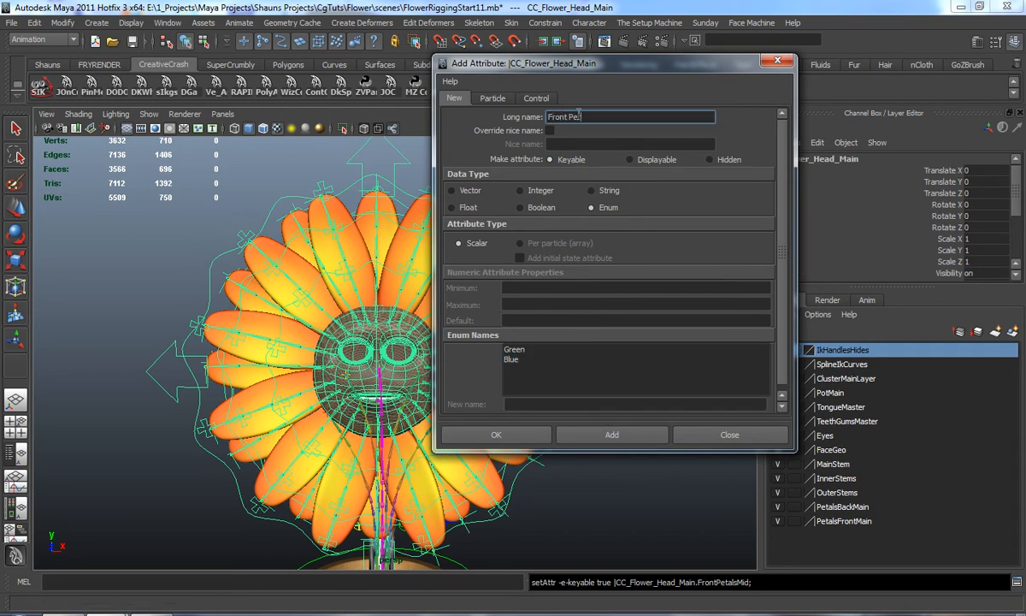
key("BackSpace")
key("BackSpace")
key("BackSpace")
key("BackSpace")
key("BackSpace")
type("Base")
Rename the enum entries to Connected and Free, add the Front Petals Base attribute, and check the new front petal channels
left_click(515, 349)
type("Connected")
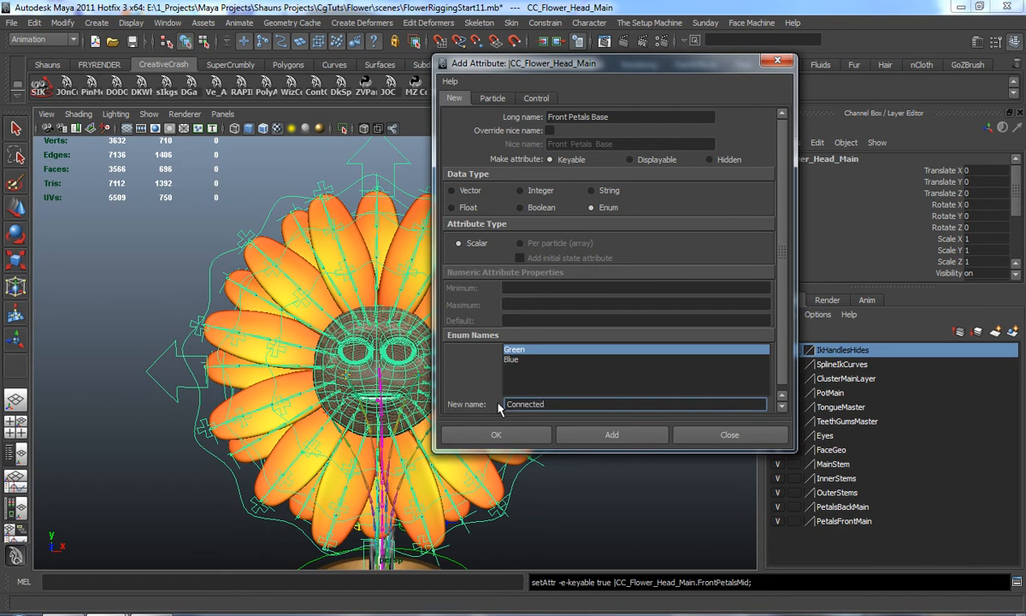
left_click(510, 359)
double_click(521, 406)
type("Free")
left_click(609, 436)
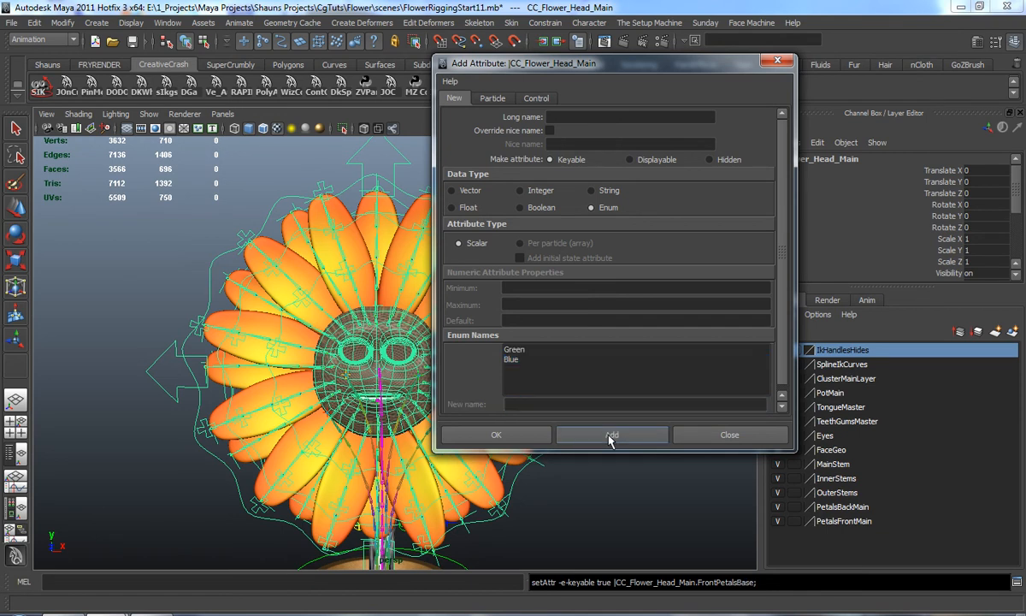
left_click_drag(1013, 197, 1009, 220)
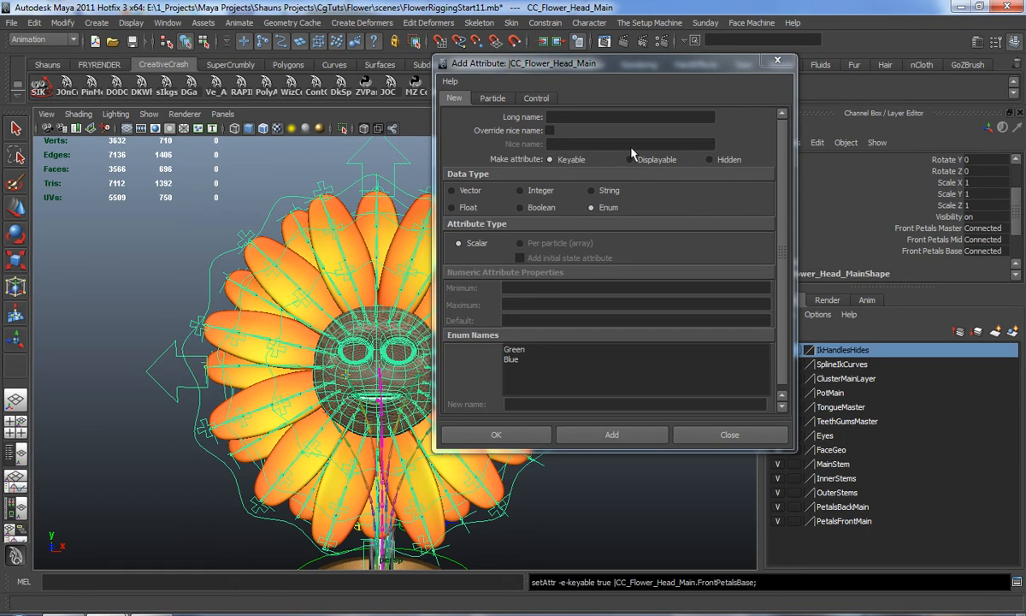
Add an enum attribute named Back Petals Tips to CC_Flower_Head_Main with the options Connected and Free
left_click(582, 117)
type("Back Petals Tips")
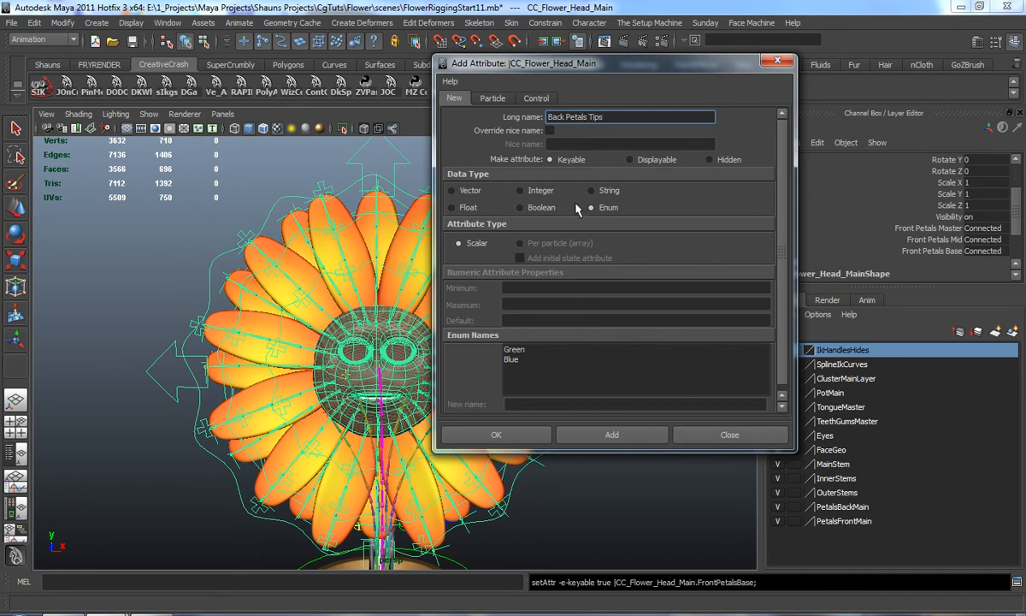
left_click(513, 349)
type("Connected")
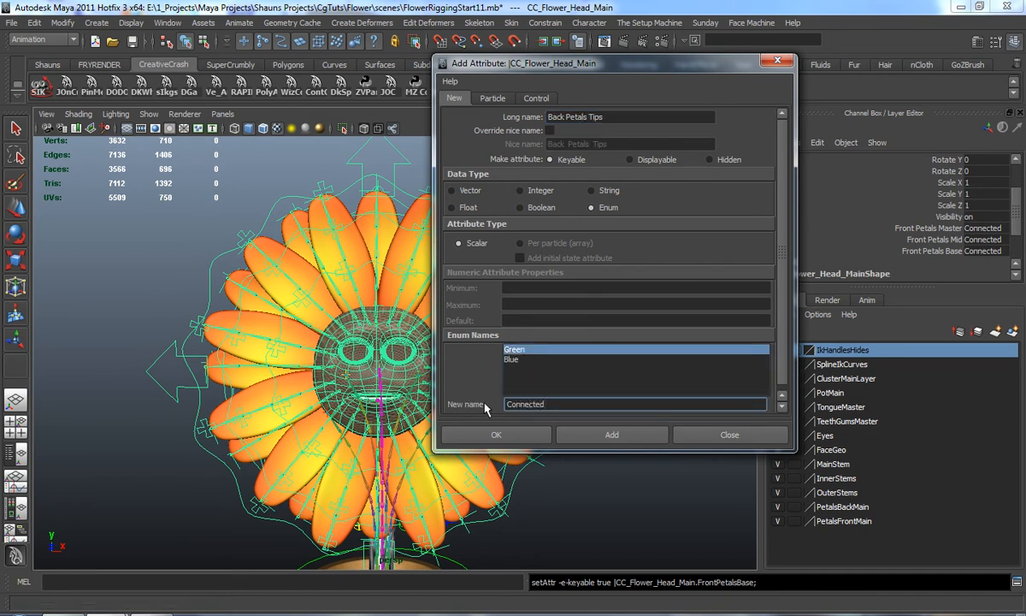
key("Return")
type("Free")
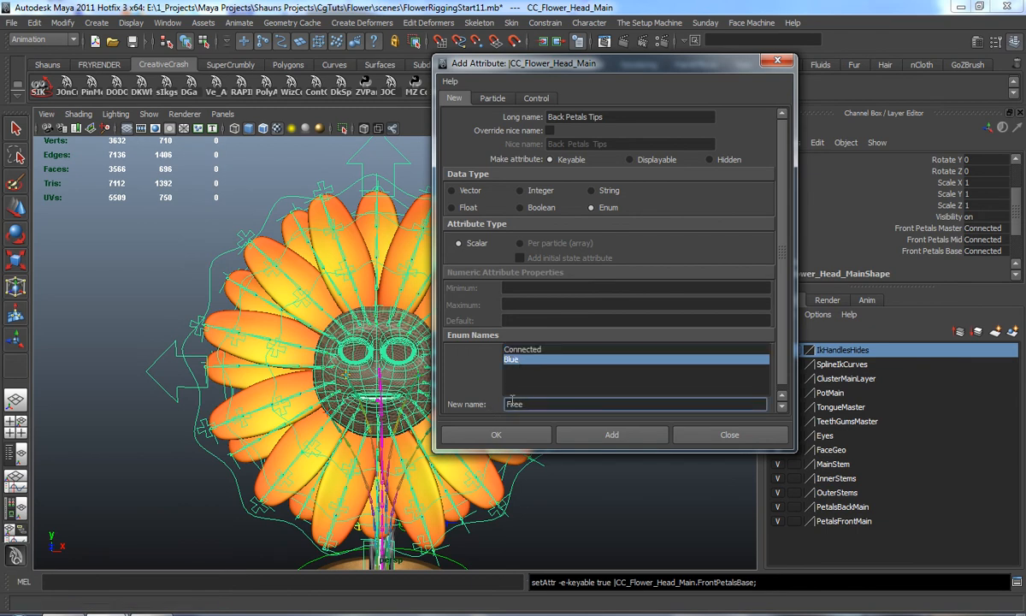
left_click(590, 435)
Add an enum attribute named Back Petals Mid to CC_Flower_Head_Main with the options Connected and Free
left_click(576, 117)
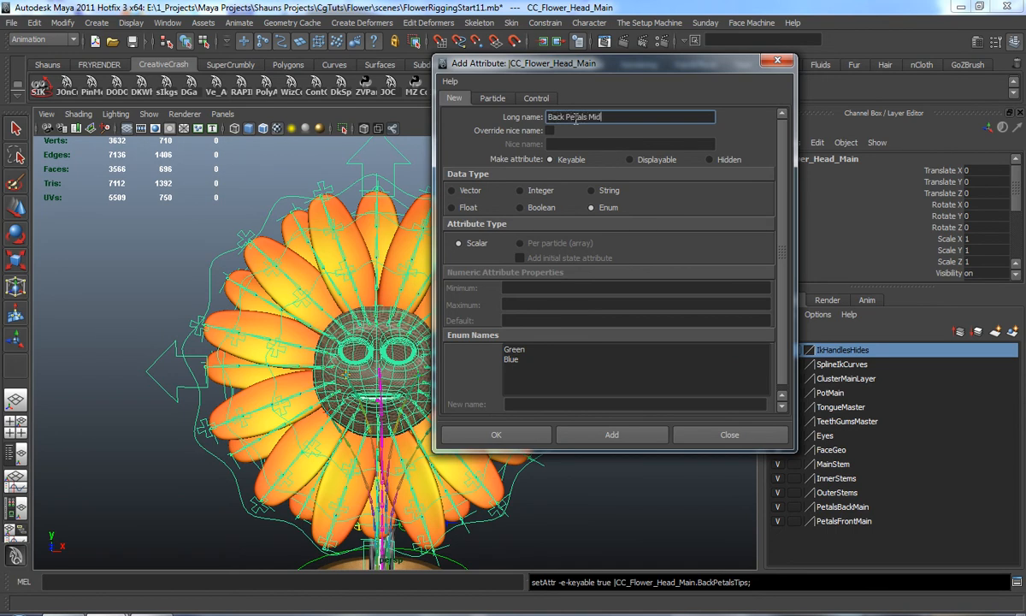
left_click(513, 348)
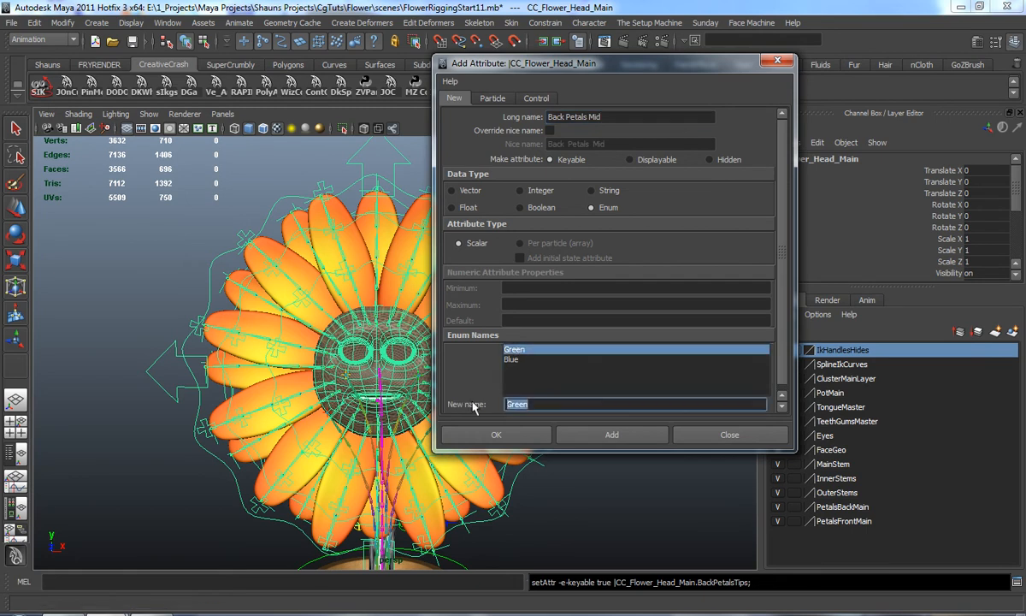
type("Connected")
key("Return")
double_click(537, 403)
type("Free")
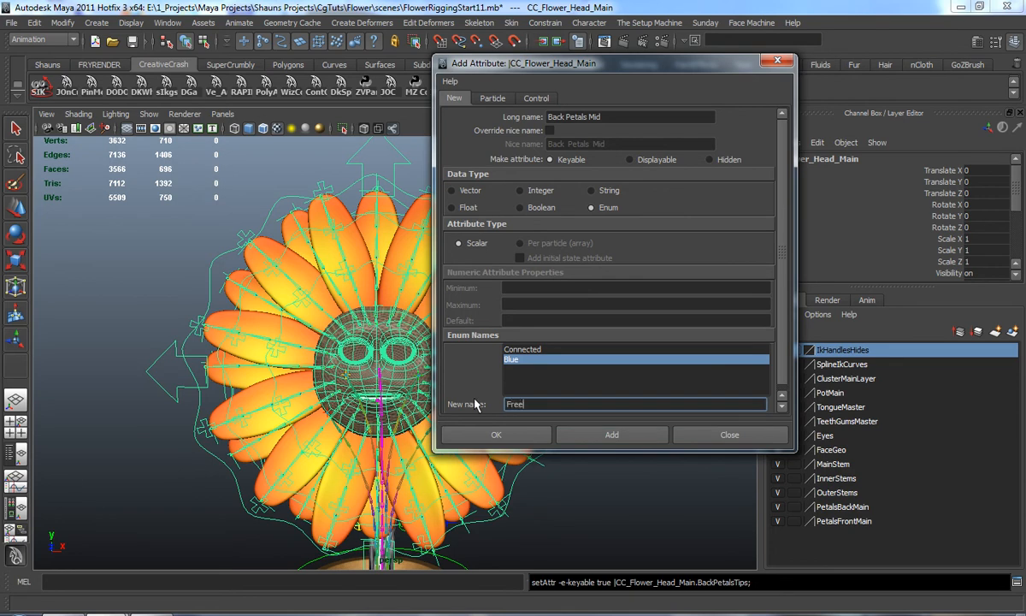
left_click(611, 435)
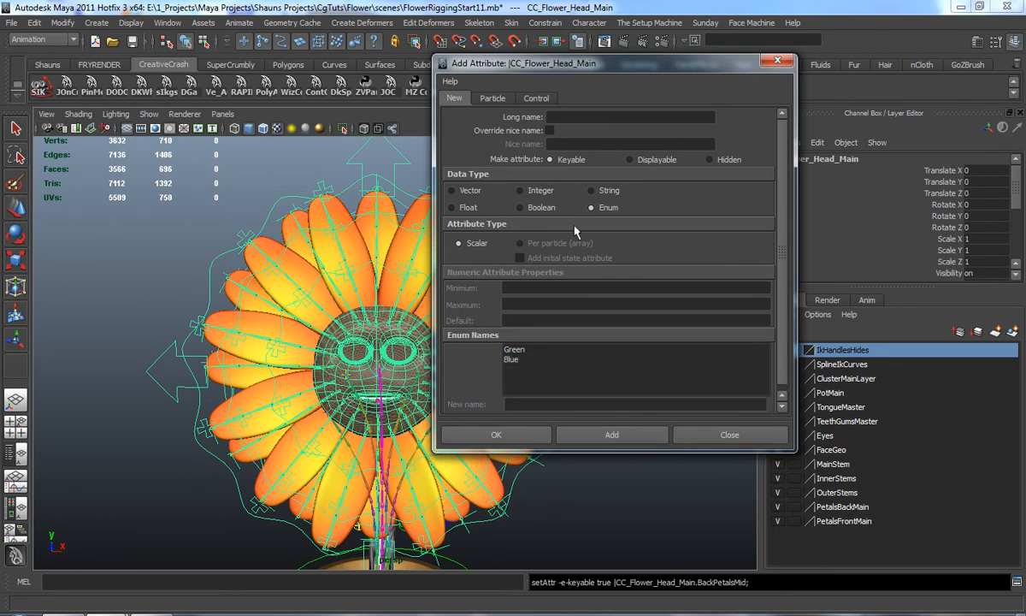
Add an enum attribute named Back Petals Base with the options Connected and Free, and review all the added petal channels
left_click(571, 117)
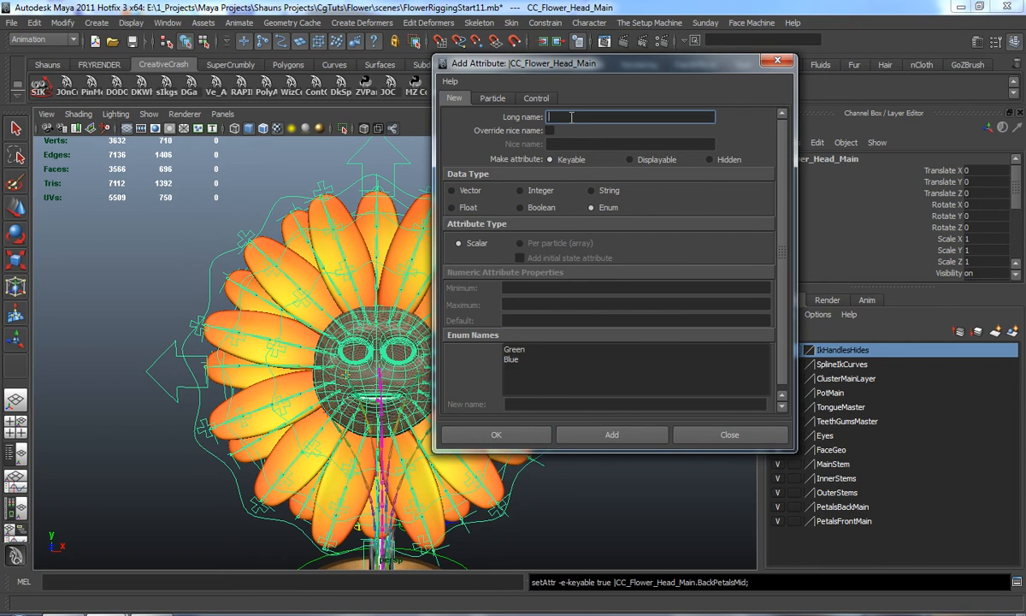
type("Back Petals Base")
left_click(516, 349)
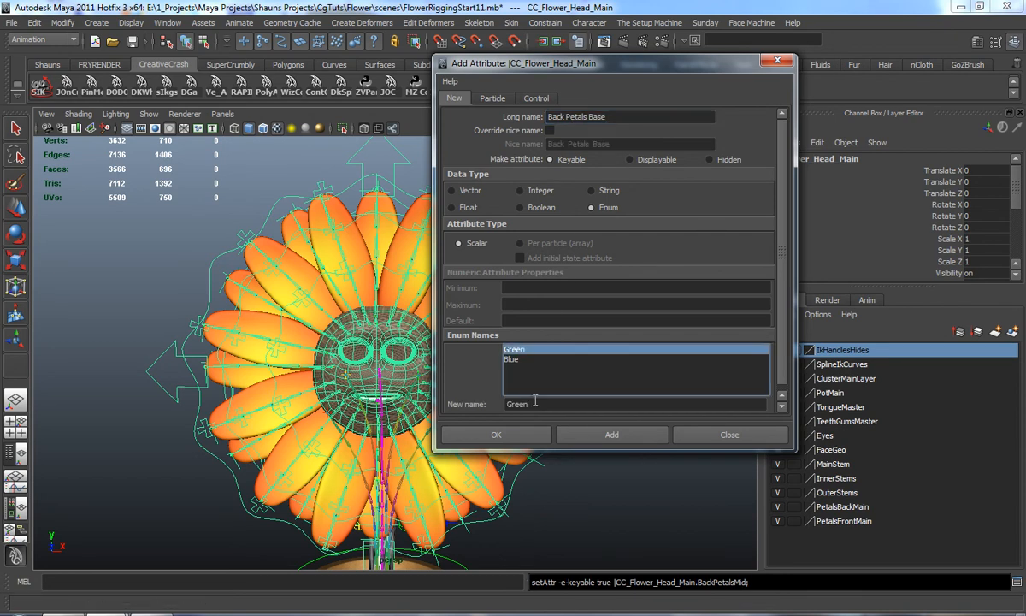
type("Connected")
left_click(510, 359)
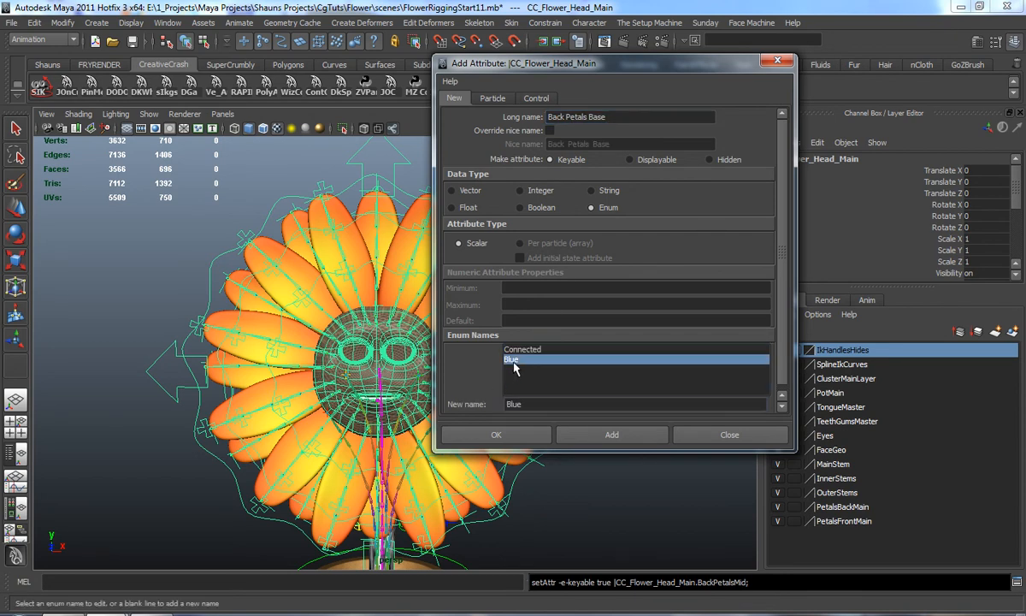
type("Free")
left_click(629, 437)
left_click_drag(623, 73, 714, 62)
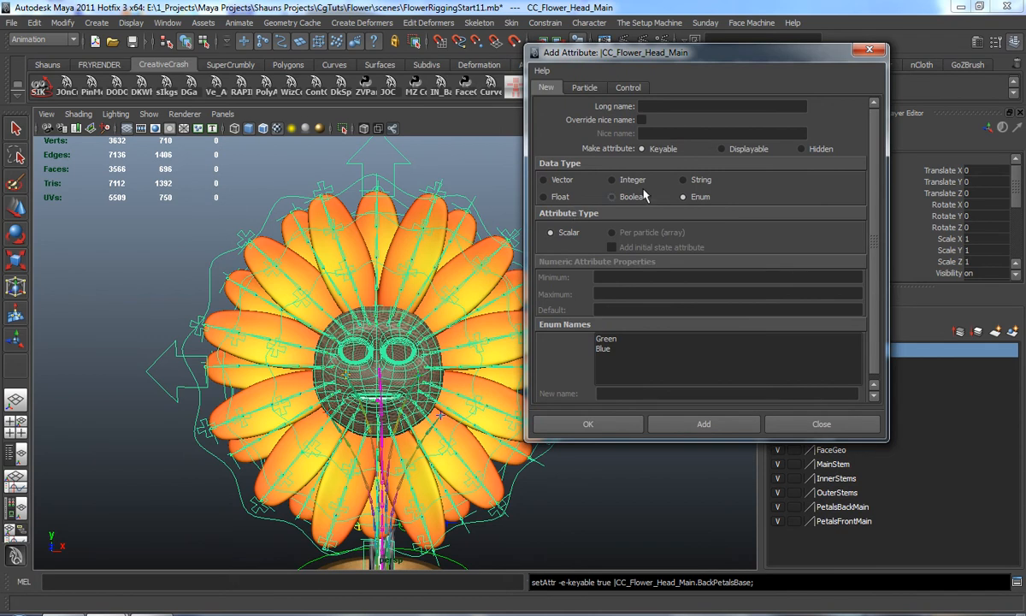
left_click_drag(1015, 188, 1016, 225)
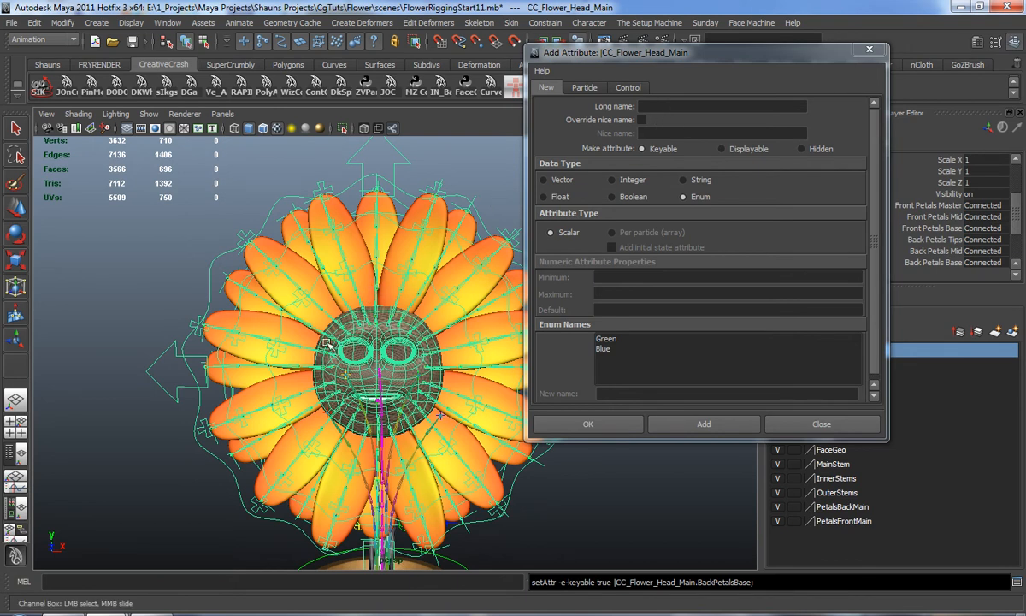
left_click(154, 295)
left_click_drag(184, 321, 201, 292, "alt")
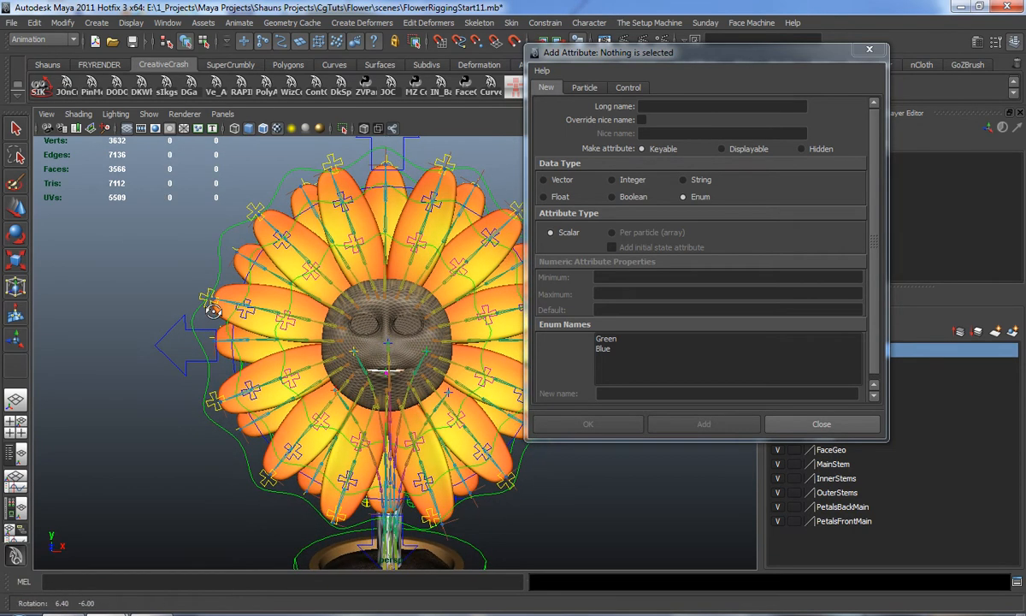
left_click(544, 197)
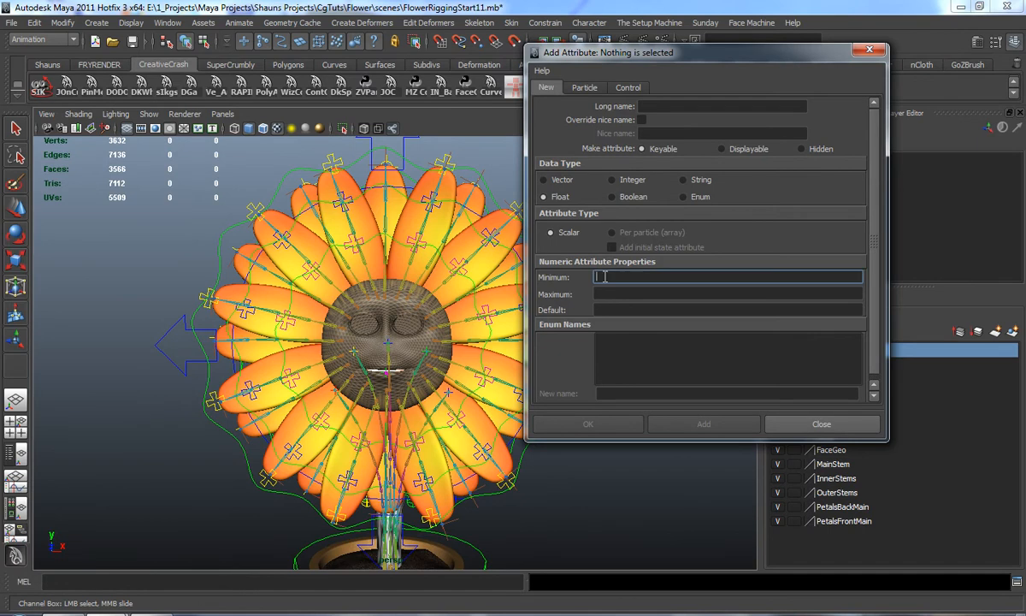
left_click(657, 106)
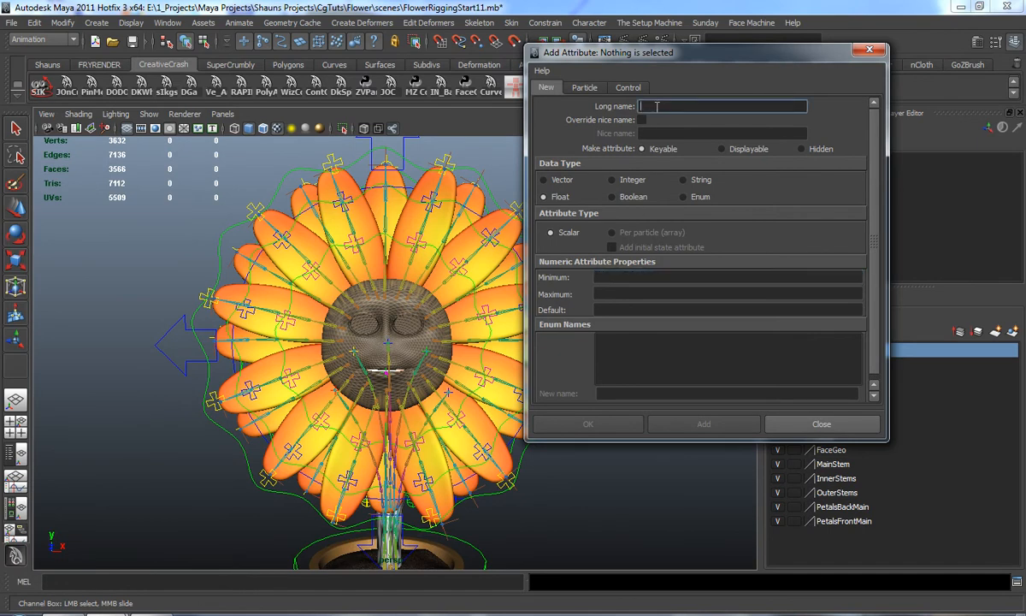
type("Petals Scaled")
left_click(599, 277)
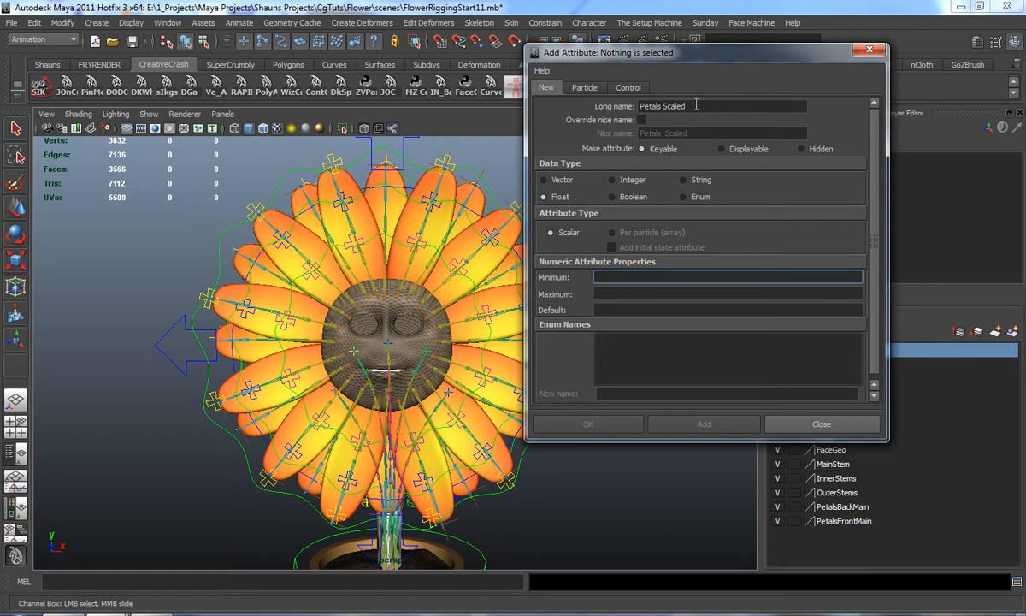
left_click_drag(357, 257, 347, 288, "alt")
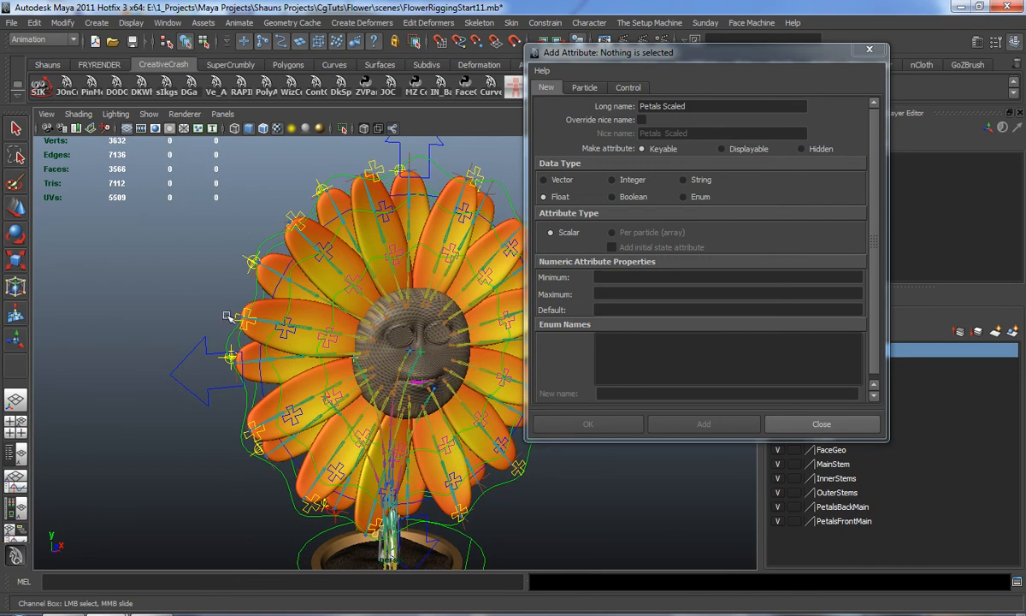
left_click_drag(242, 281, 231, 272, "alt")
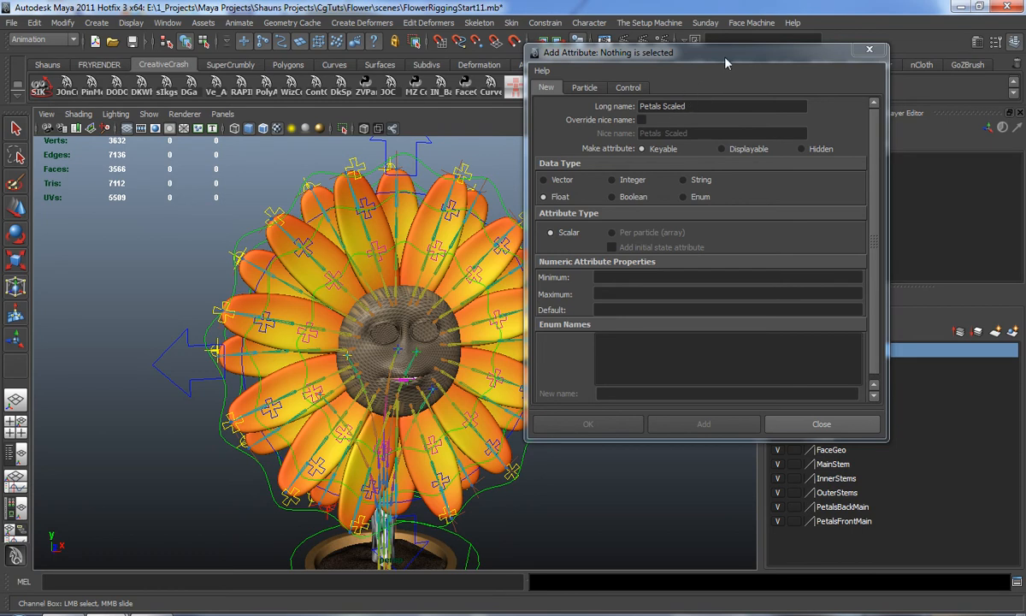
left_click(868, 53)
Rename the FrontPetalsMaster attribute on CC_Flower_Head_Main to Front Petals Tip
left_click_drag(615, 346, 597, 395, "alt")
left_click(591, 345)
left_click_drag(1015, 195, 1013, 227)
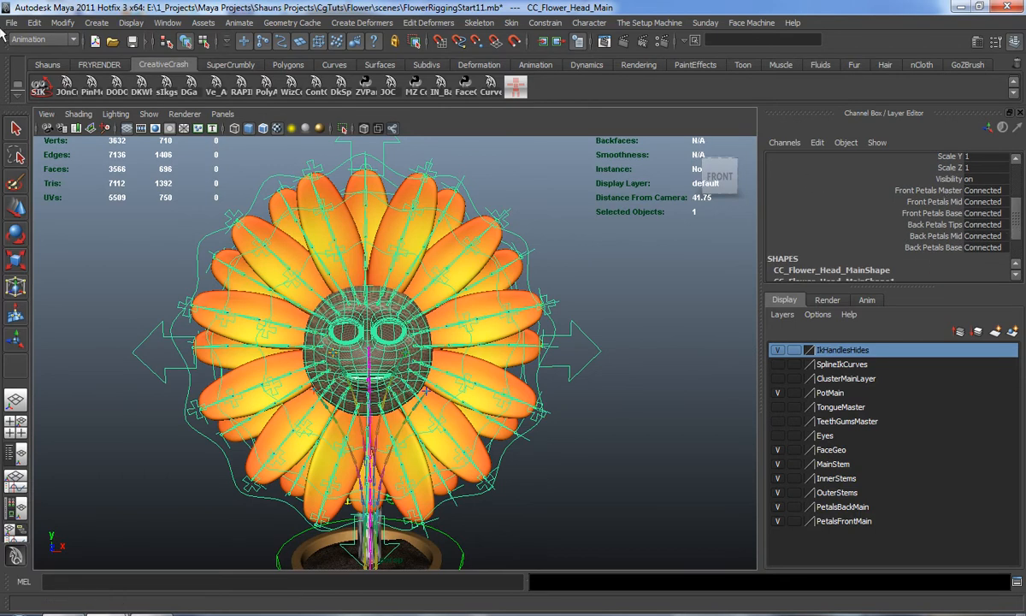
left_click(72, 23)
left_click(92, 221)
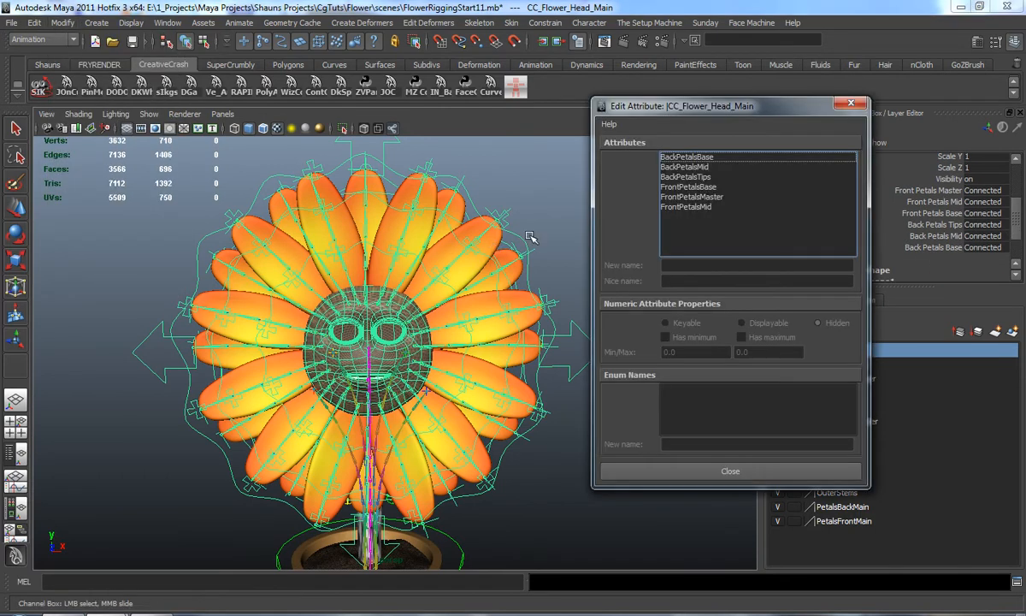
left_click(703, 198)
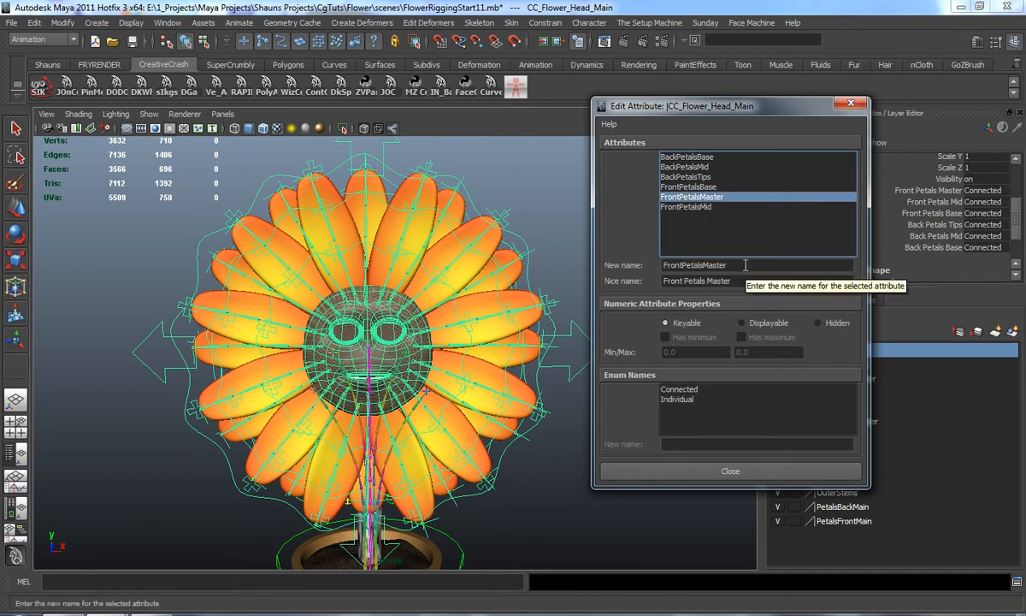
left_click(745, 266)
key("BackSpace")
key("BackSpace")
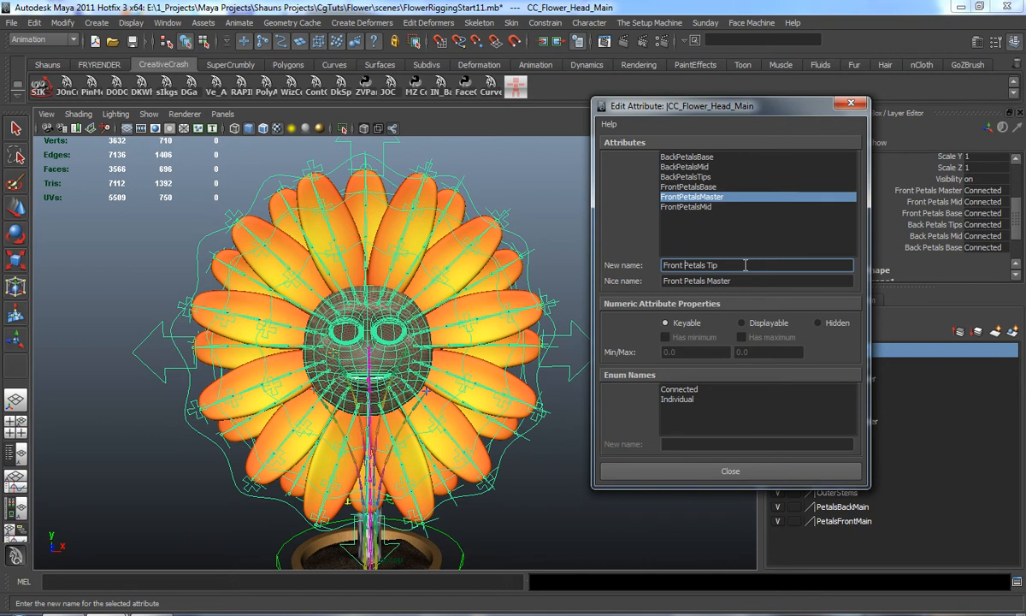
key("Return")
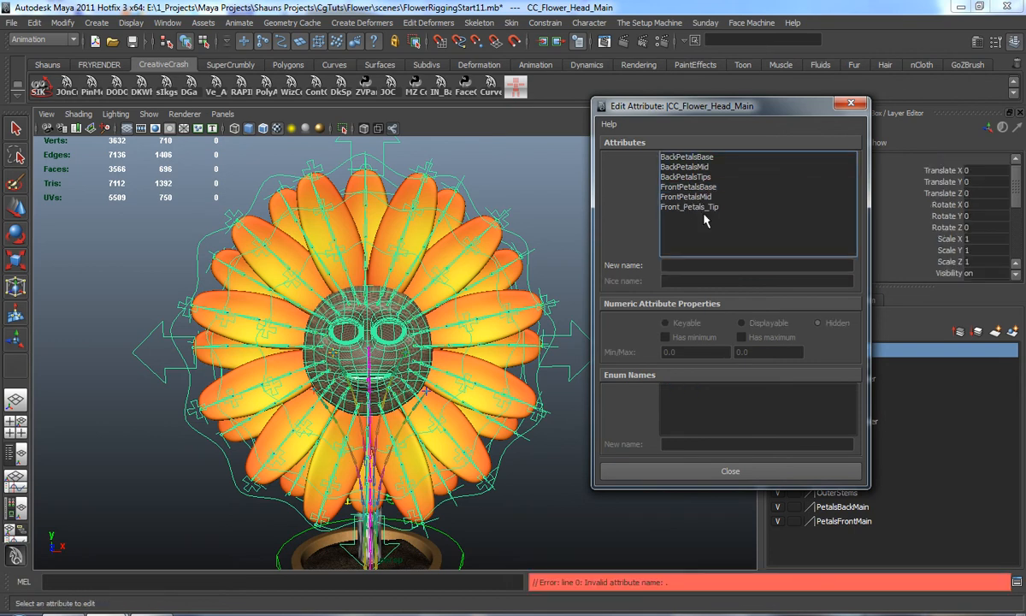
left_click(706, 207)
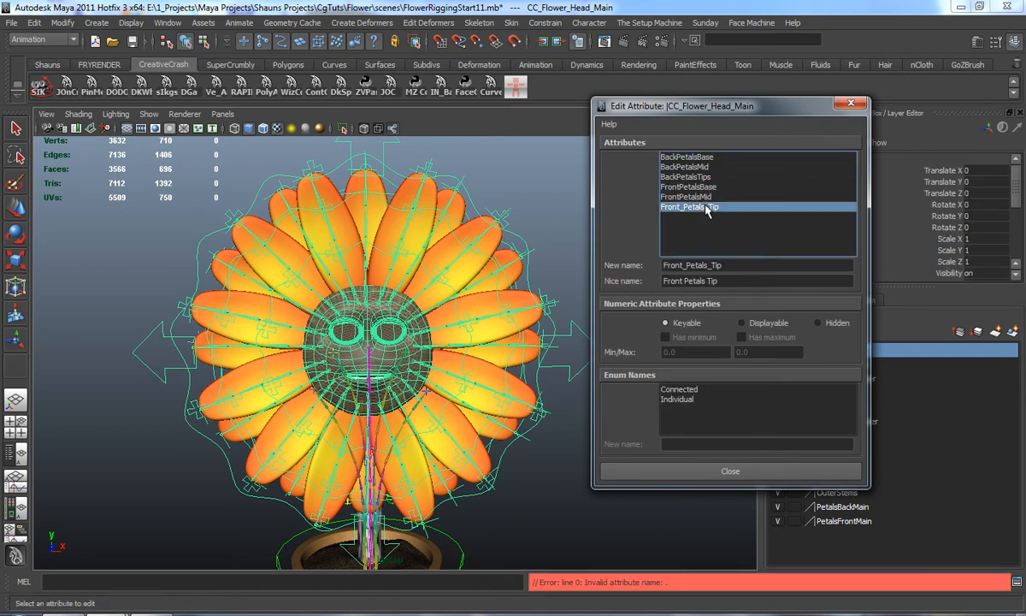
left_click(726, 470)
Review the front and back petal tip, mid and base channels on CC_Flower_Head_Main, and clear the selection
left_click_drag(1016, 194, 1017, 227)
left_click(872, 205)
left_click(876, 216)
left_click(878, 227)
left_click(879, 240)
left_click(881, 251)
left_click(935, 262)
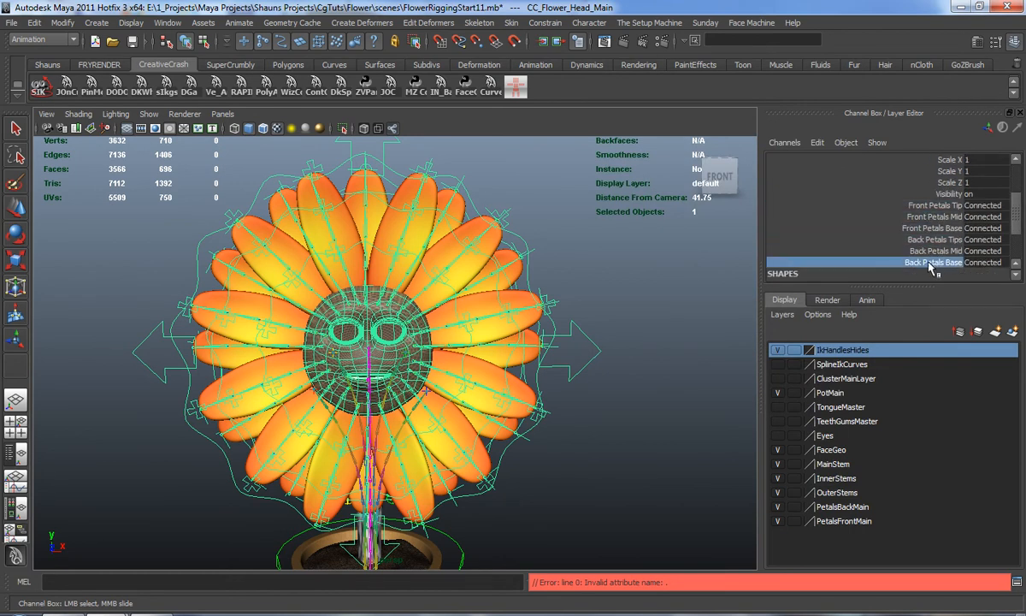
left_click(679, 348)
middle_click_drag(662, 359, 604, 353, "alt")
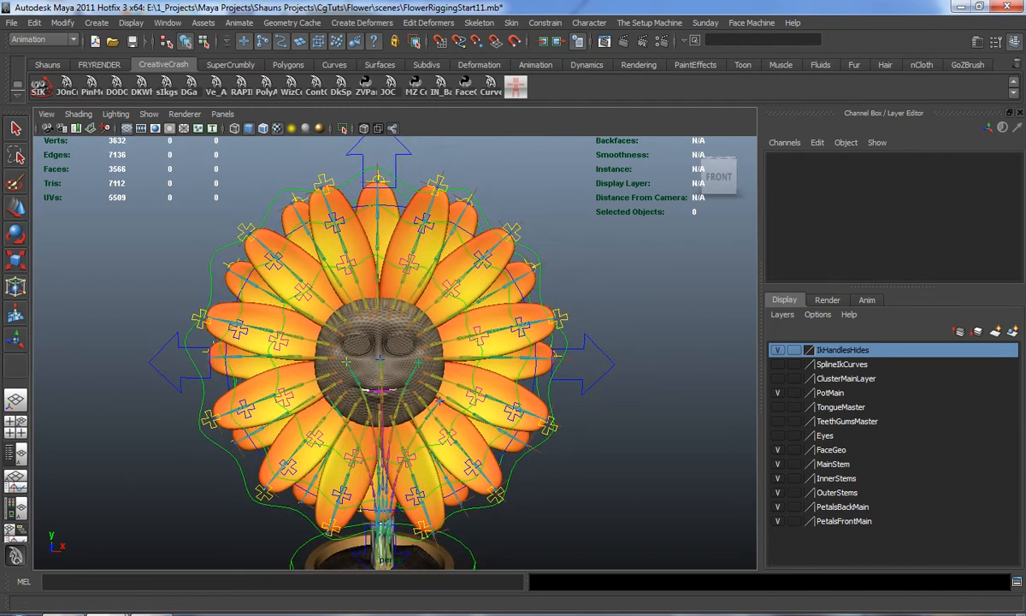
Expand the CC_Flower_Head_Main hierarchy in the Outliner, test-move CC_FP_Top_Main_Global and undo the move
left_click_drag(1025, 73, 836, 59)
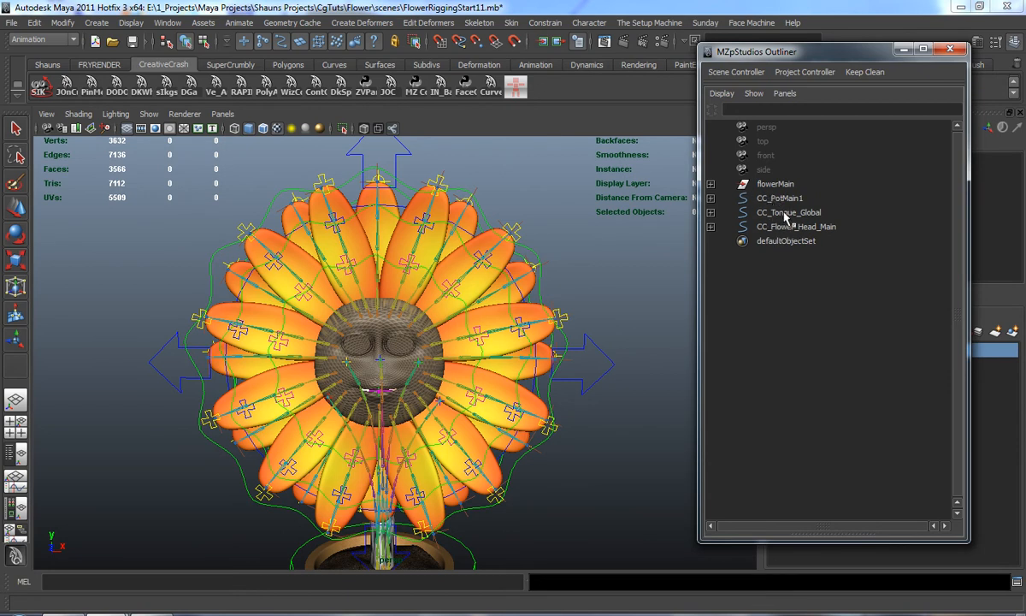
left_click_drag(505, 321, 472, 323, "alt")
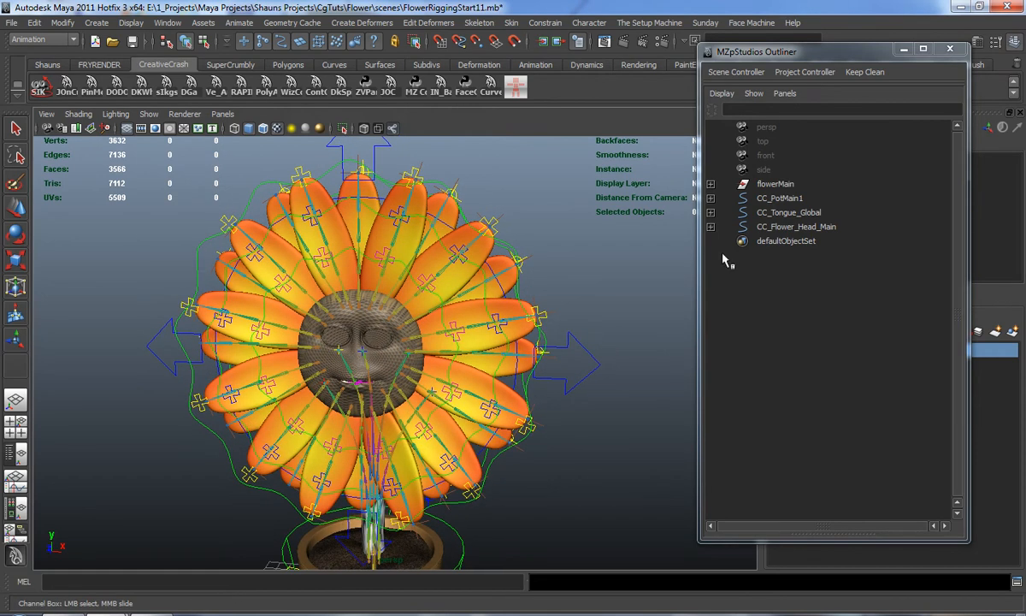
left_click(769, 227)
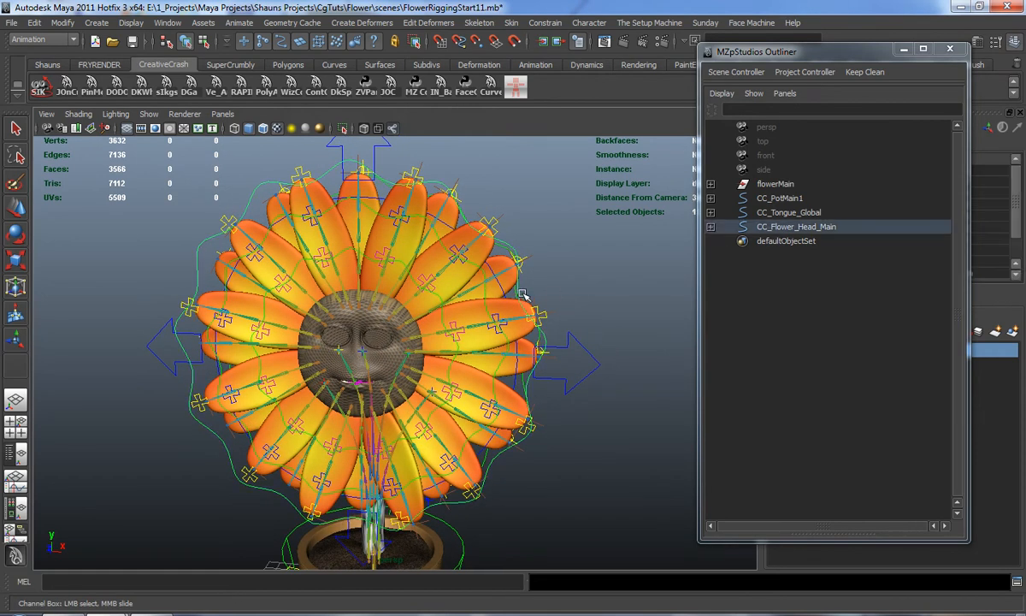
left_click(710, 226)
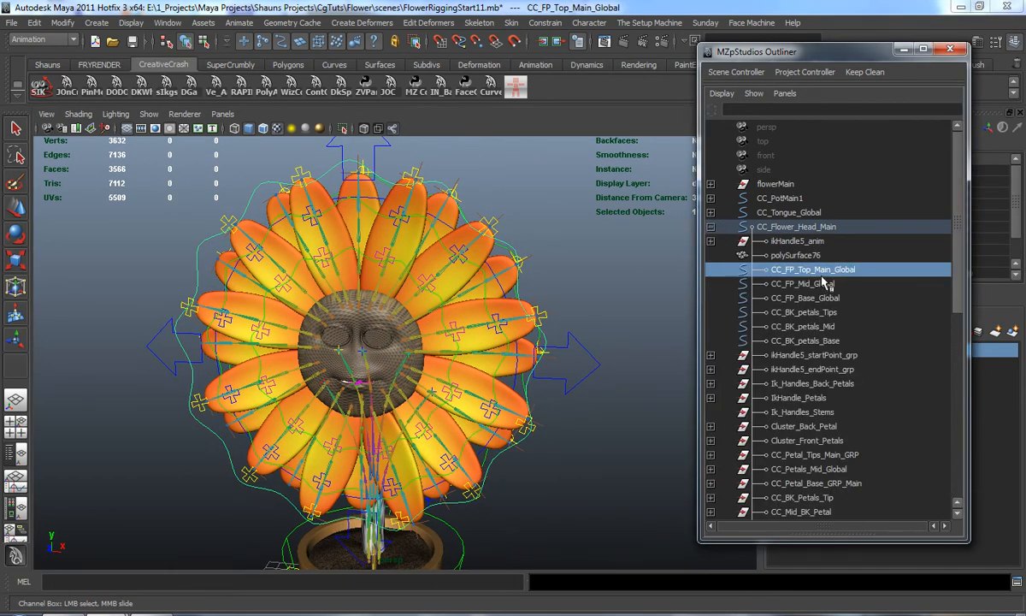
left_click_drag(561, 326, 441, 351, "alt")
key("w")
left_click_drag(244, 374, 362, 366)
key("z")
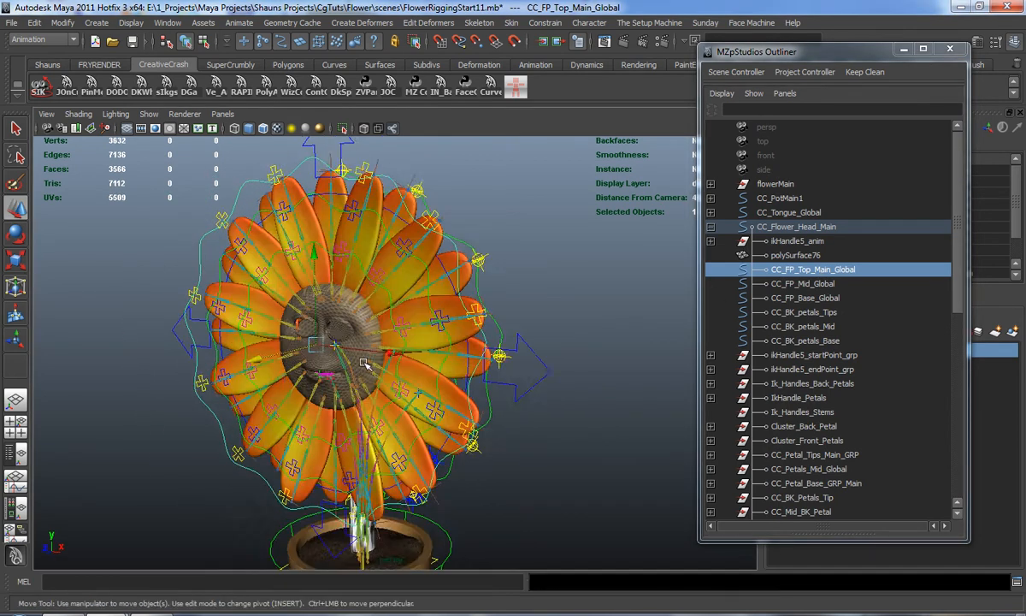
Parent-constrain and scale-constrain CC_Petal_Tips_Main_GRP to the CC_FP_Top_Main_Global curve
scroll(357, 366, "up", 5)
left_click_drag(513, 346, 470, 348, "alt")
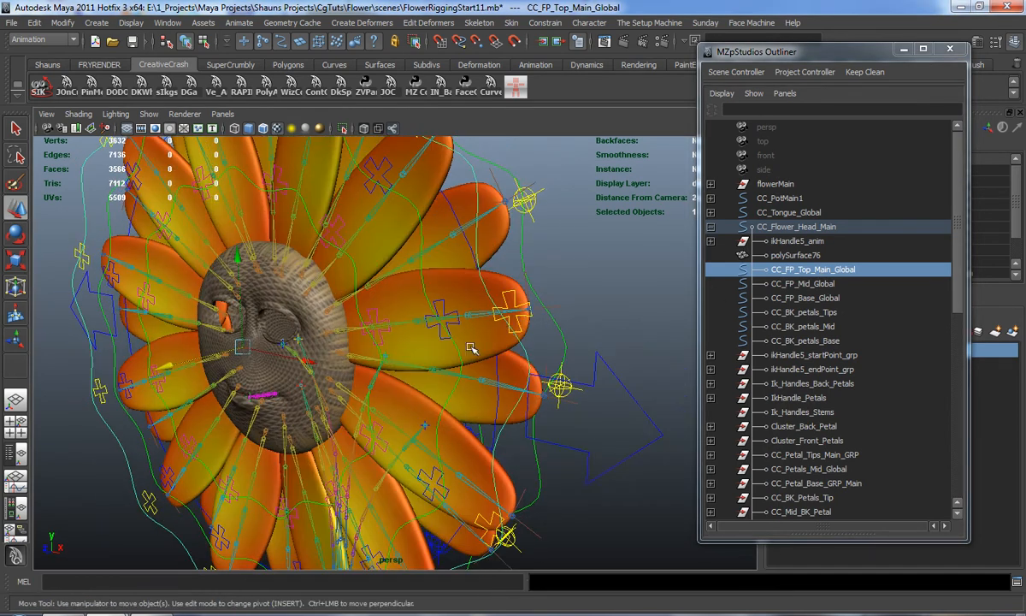
left_click(511, 297)
left_click(792, 456)
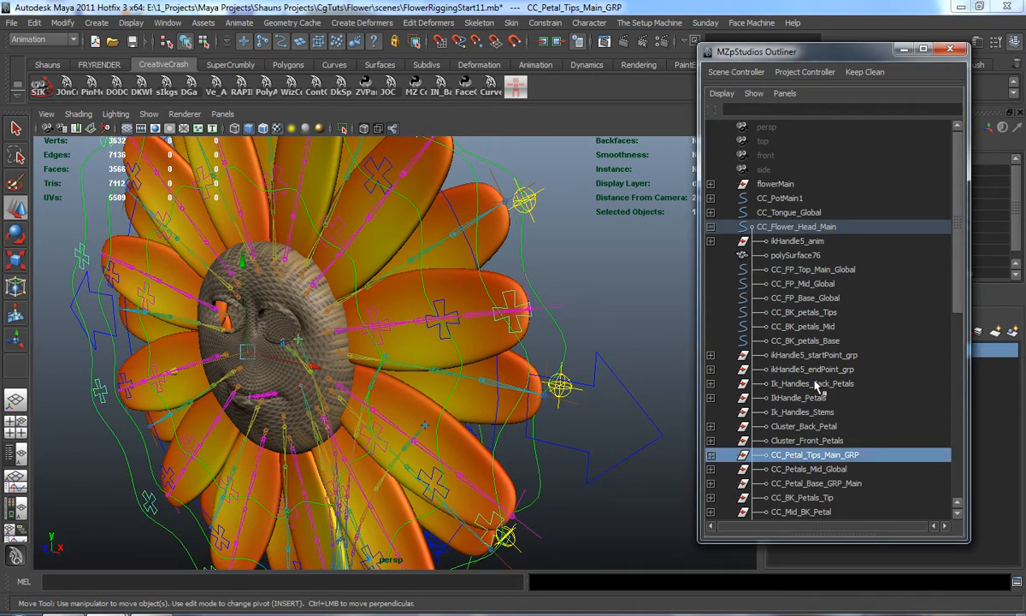
left_click_drag(537, 355, 643, 307, "alt")
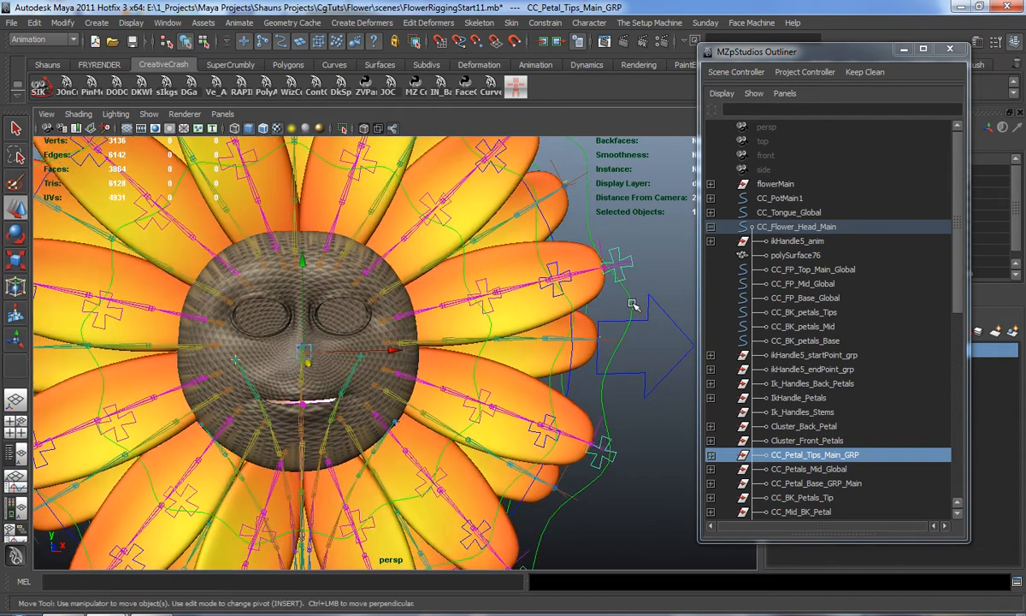
left_click(813, 269)
left_click_drag(958, 274, 948, 332)
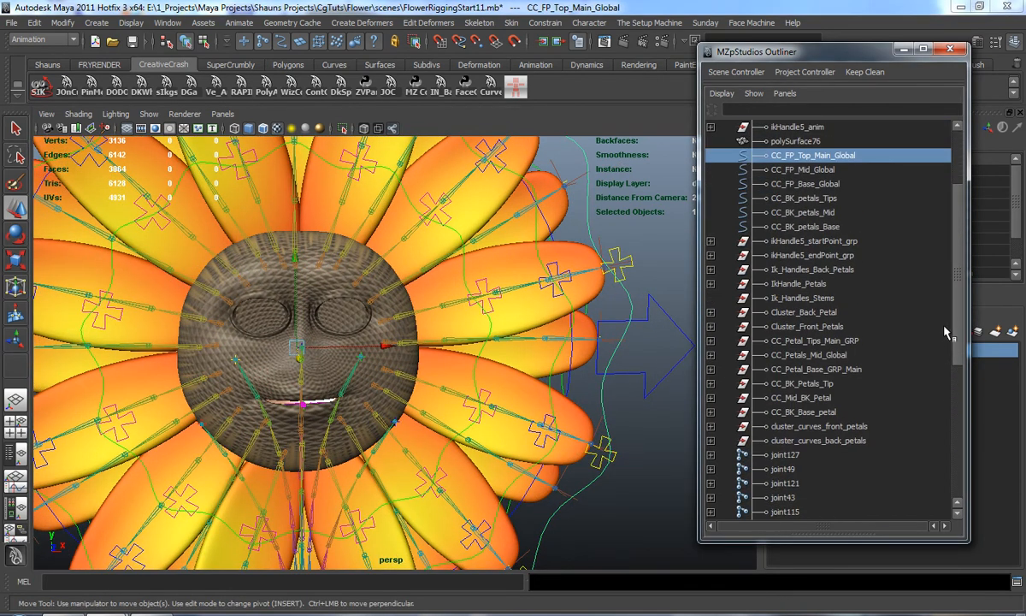
left_click(831, 342, "ctrl")
left_click_drag(642, 329, 528, 343, "alt")
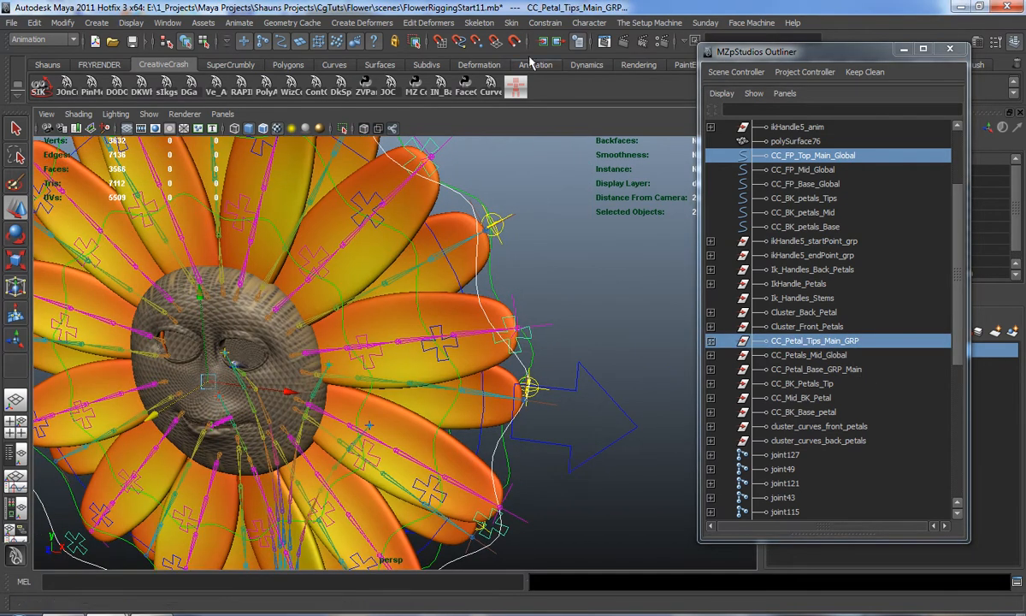
left_click(544, 23)
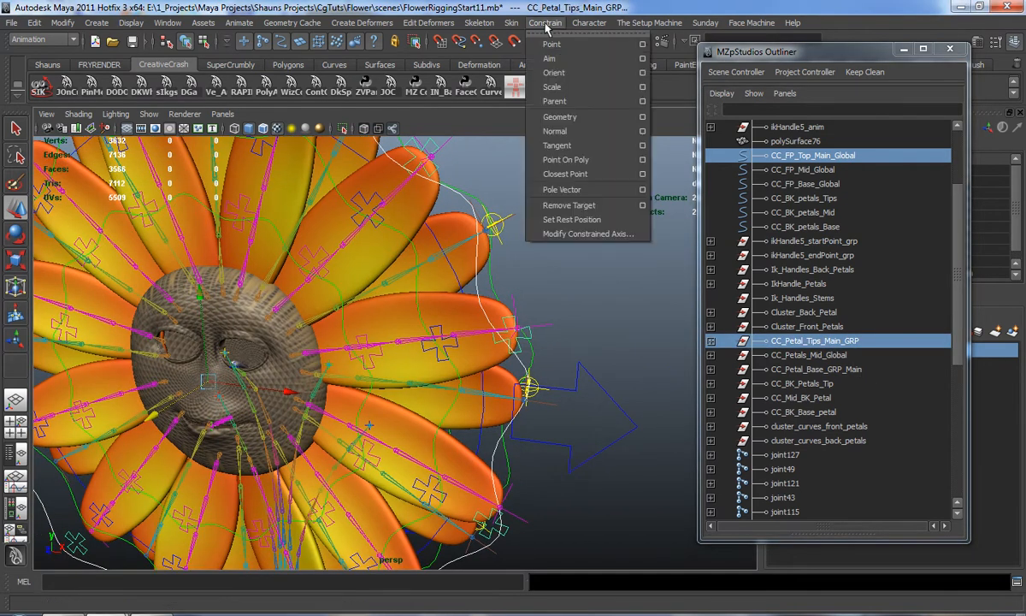
left_click(554, 102)
left_click_drag(839, 54, 1025, 163)
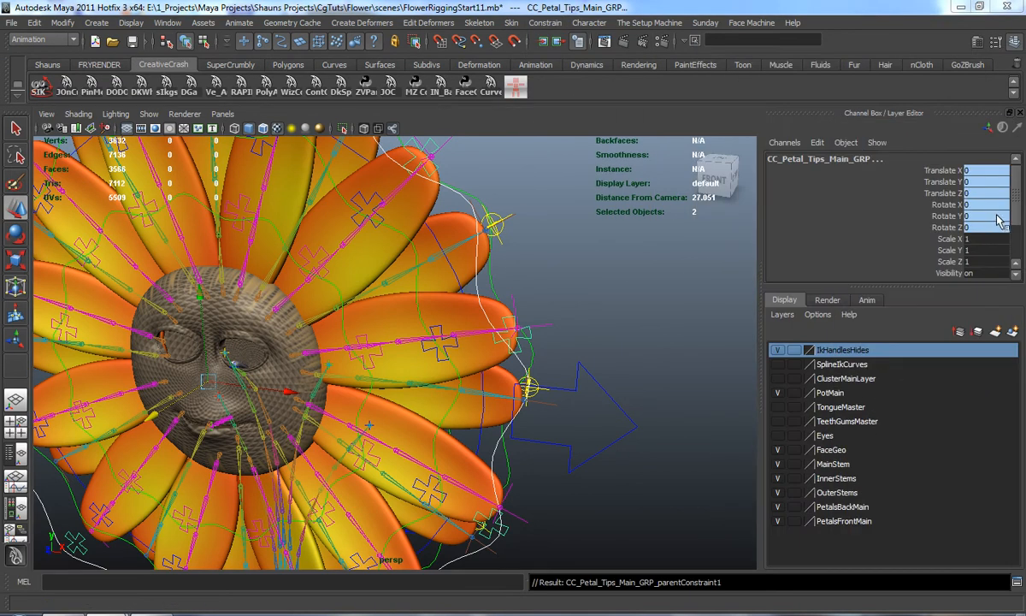
left_click(544, 22)
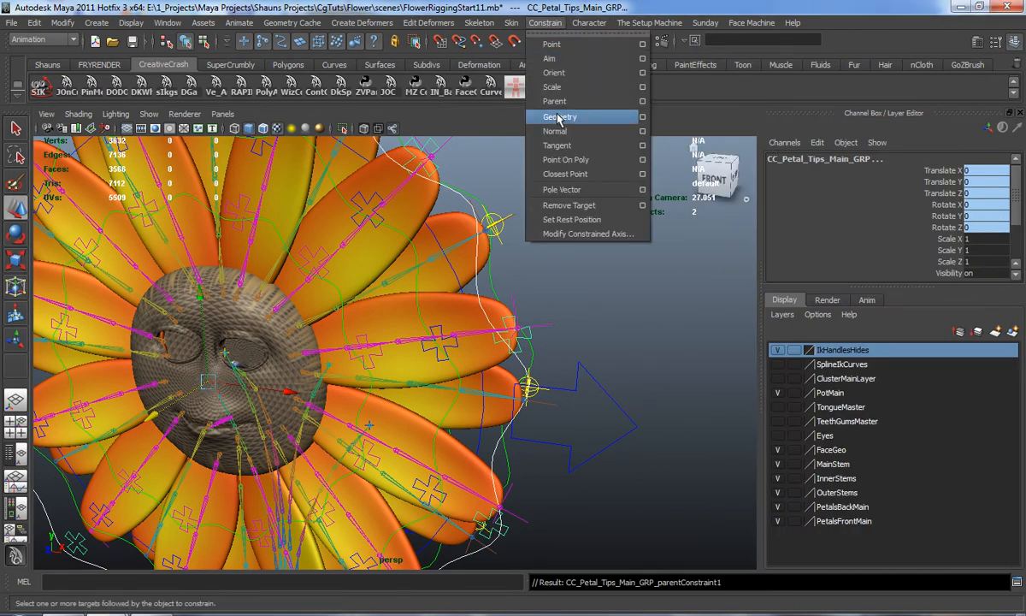
left_click(554, 88)
Test the constrained front petal tips by transforming CC_FP_Top_Main_Global, and undo the test changes
left_click(604, 241)
left_click_drag(604, 242, 541, 355, "alt")
left_click(603, 274)
scroll(539, 336, "down", 5)
key("r")
left_click_drag(468, 317, 581, 327)
key("ctrl+z")
key("ctrl+z")
key("ctrl+z")
key("ctrl+z")
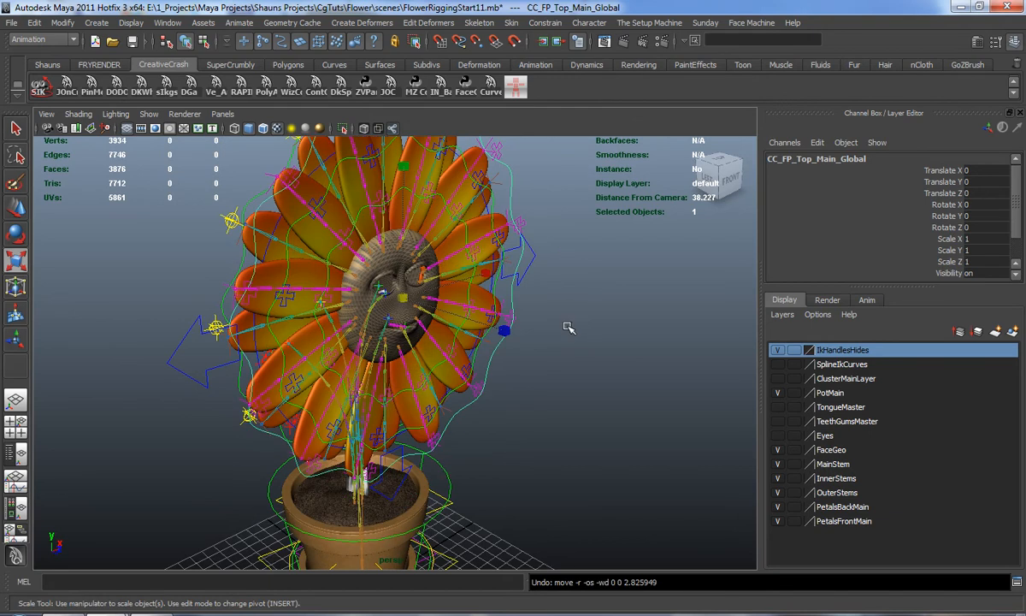
Review the petal switch channels on CC_Flower_Head_Main and clear the selection
scroll(926, 259, "down", 4)
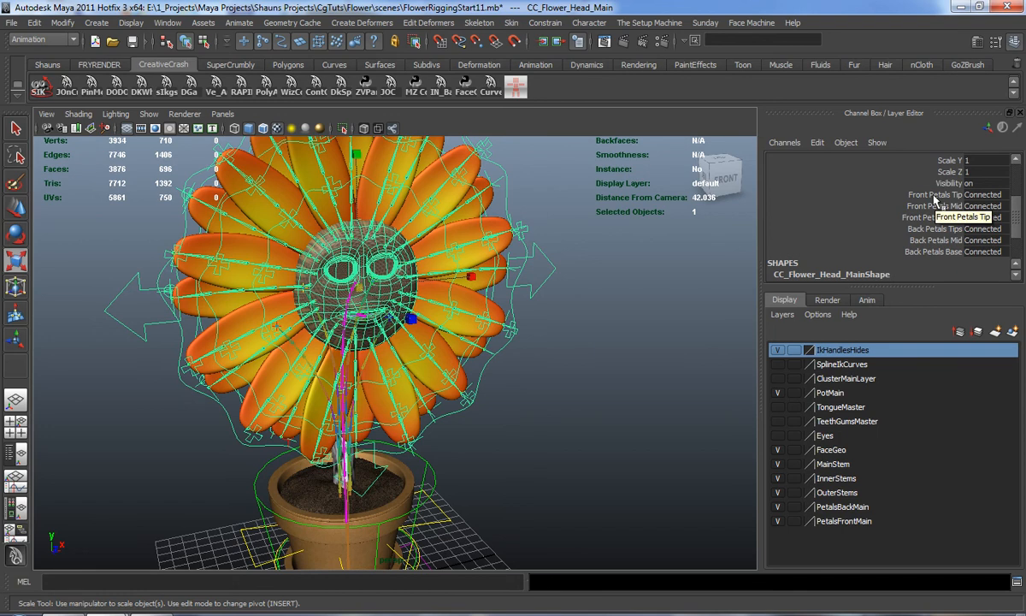
left_click_drag(518, 258, 591, 280, "alt")
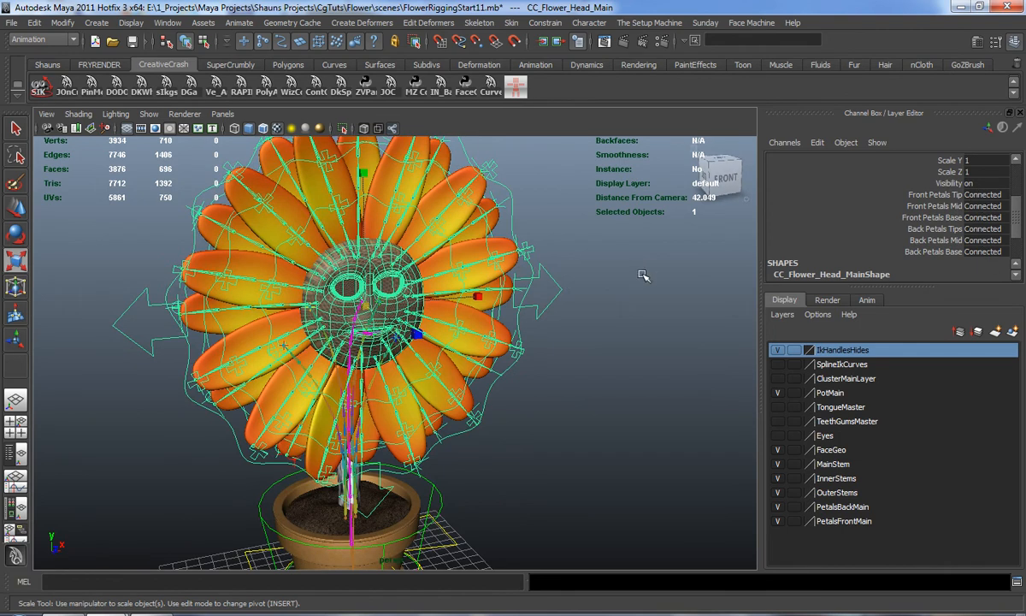
left_click(591, 283)
Check which Outliner group holds the front petals' middle controls by selecting CC_FP_Mid_Global, a mid-petal control and CC_Petals_Mid_Global
left_click_drag(590, 284, 542, 289, "alt")
scroll(489, 306, "up", 3)
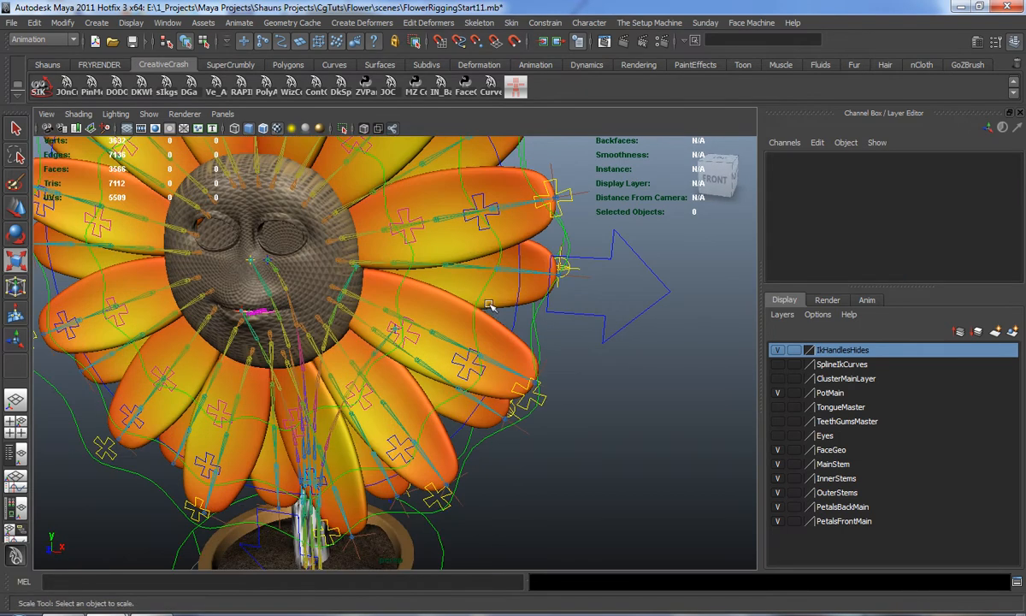
left_click(476, 306)
left_click_drag(1024, 128, 750, 71)
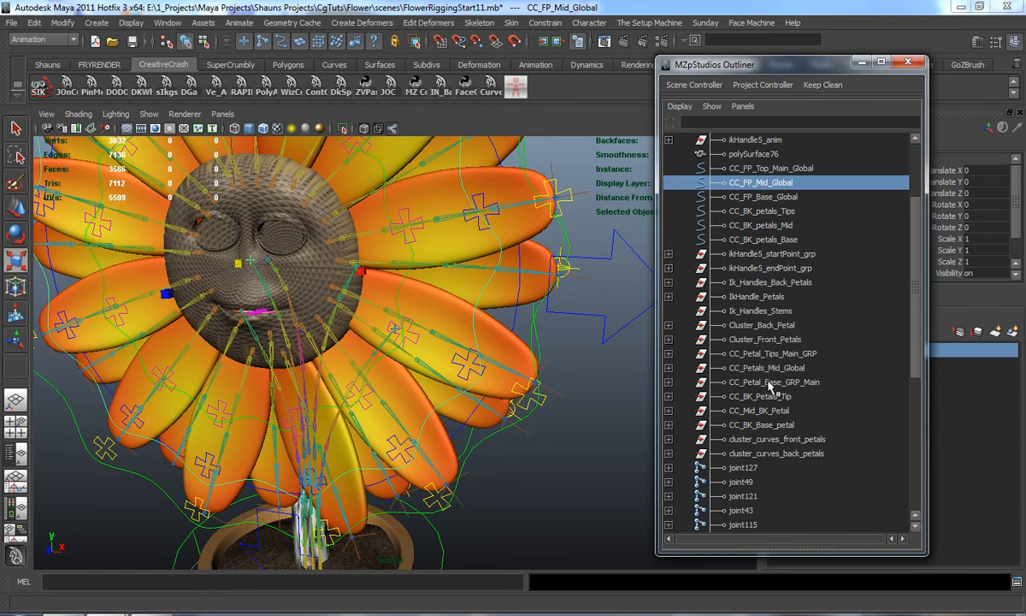
left_click_drag(581, 366, 560, 385, "alt")
scroll(547, 380, "up", 5)
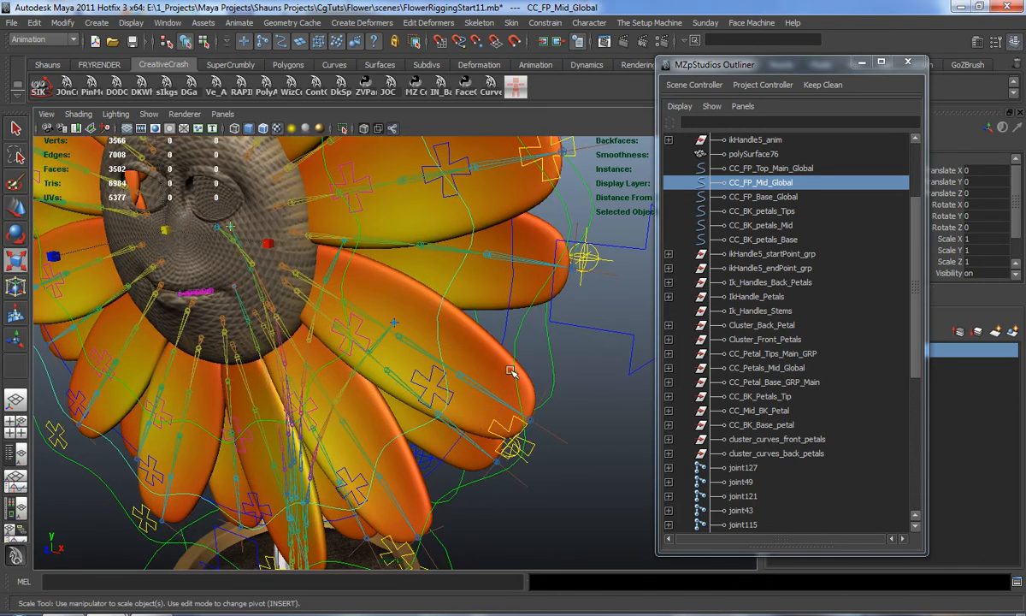
left_click(430, 380)
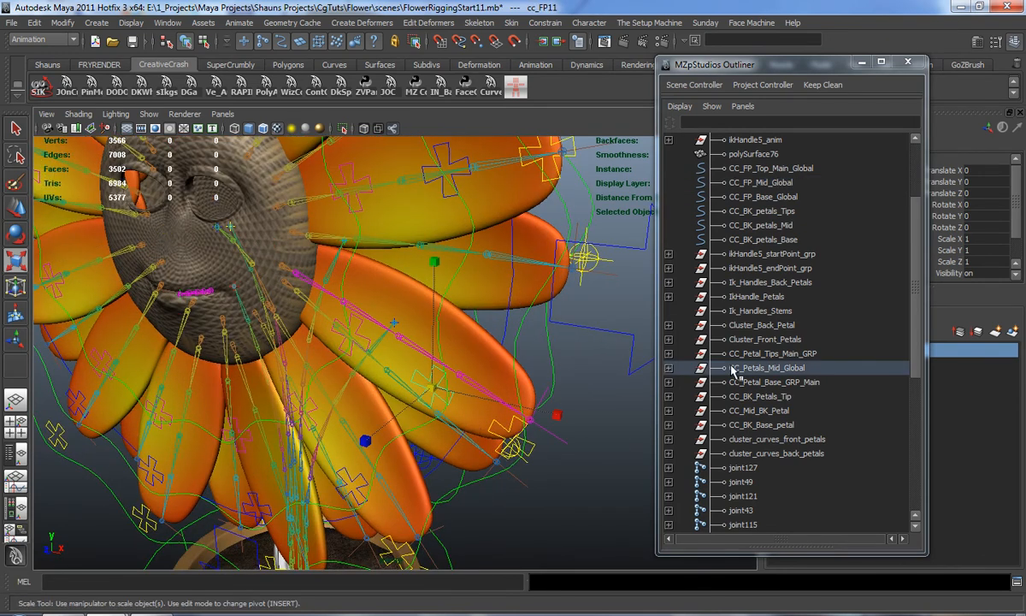
left_click(759, 371)
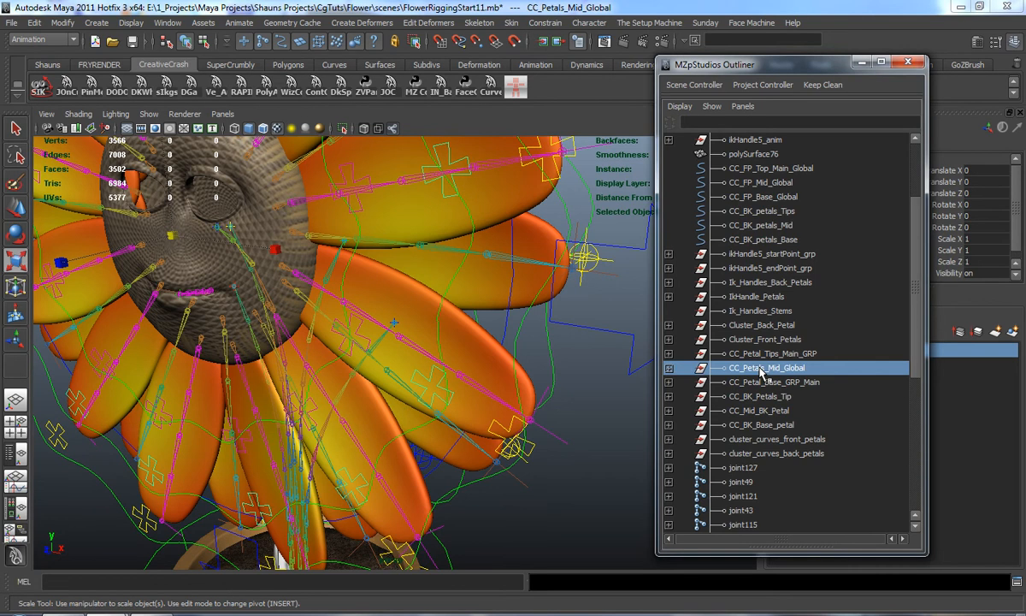
Parent-constrain and scale-constrain the CC_Petals_Mid_Global group to the CC_FP_Mid_Global curve
left_click_drag(499, 294, 480, 318, "alt")
left_click(475, 313)
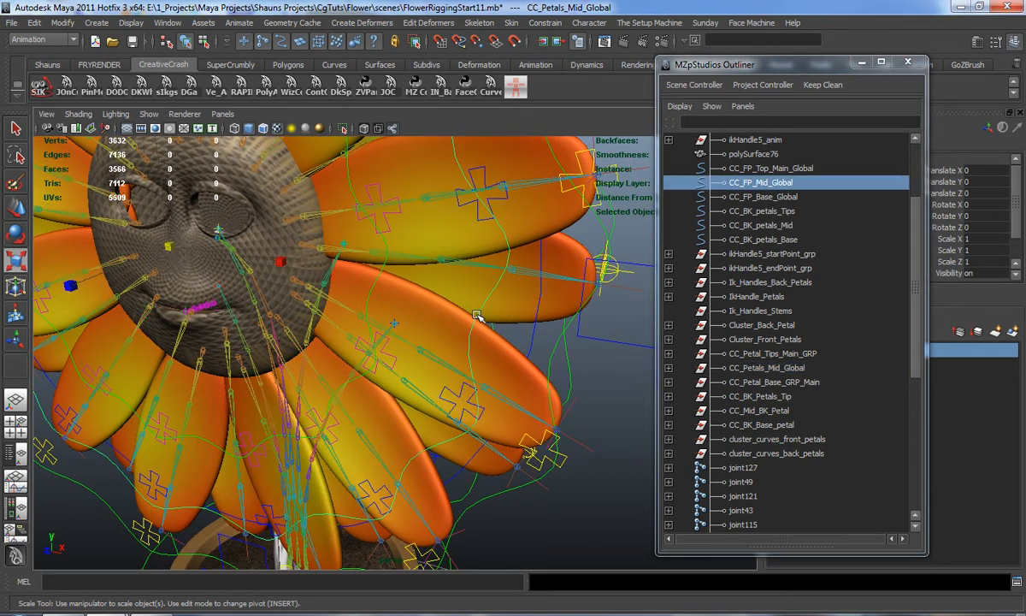
left_click(752, 368, "ctrl")
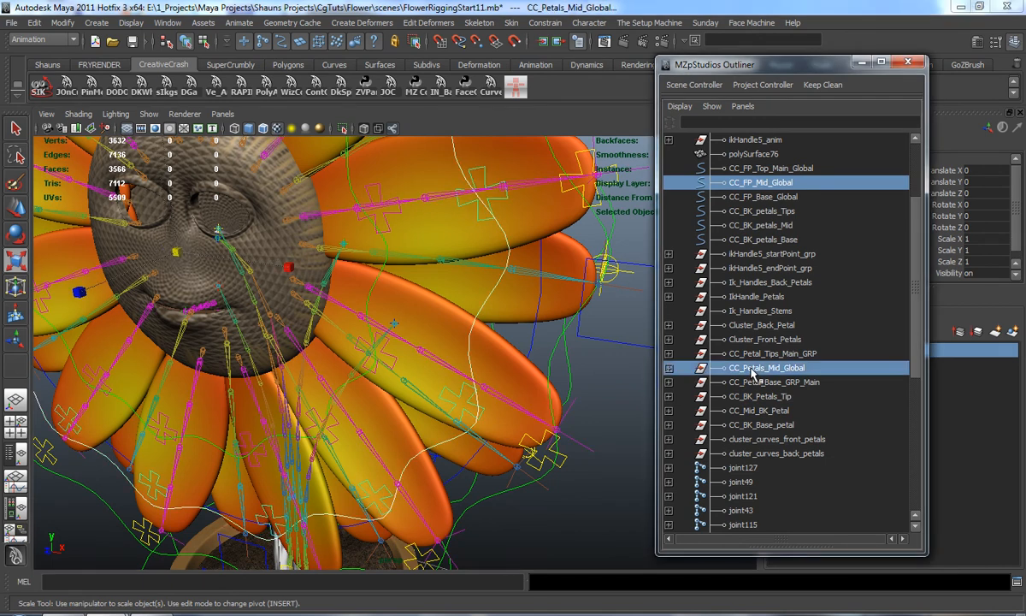
left_click_drag(410, 308, 300, 304, "alt")
key("w")
left_click_drag(87, 242, 62, 248)
key("z")
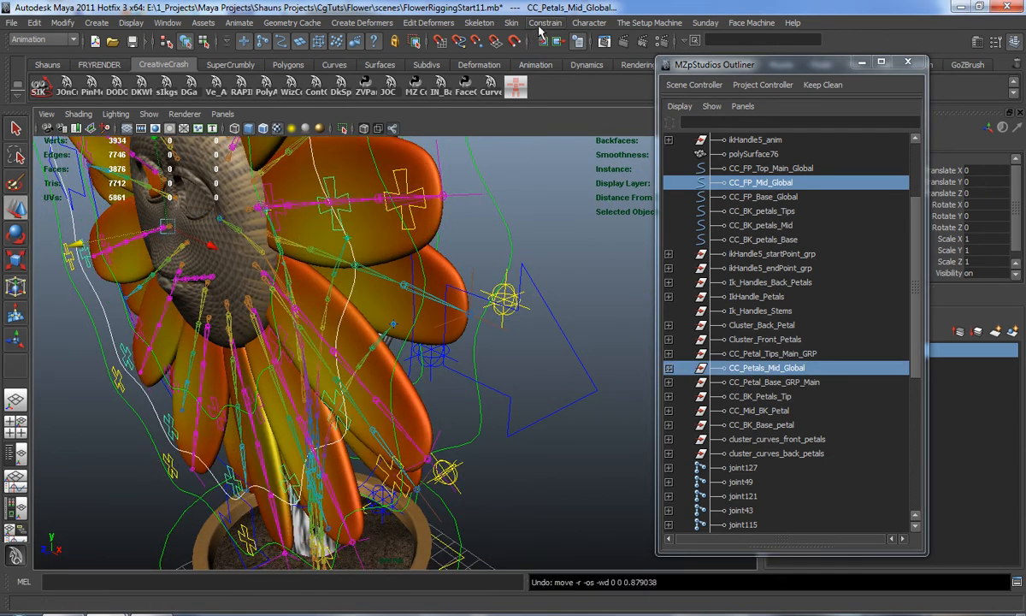
left_click(545, 22)
left_click(550, 95)
left_click(545, 22)
left_click(547, 87)
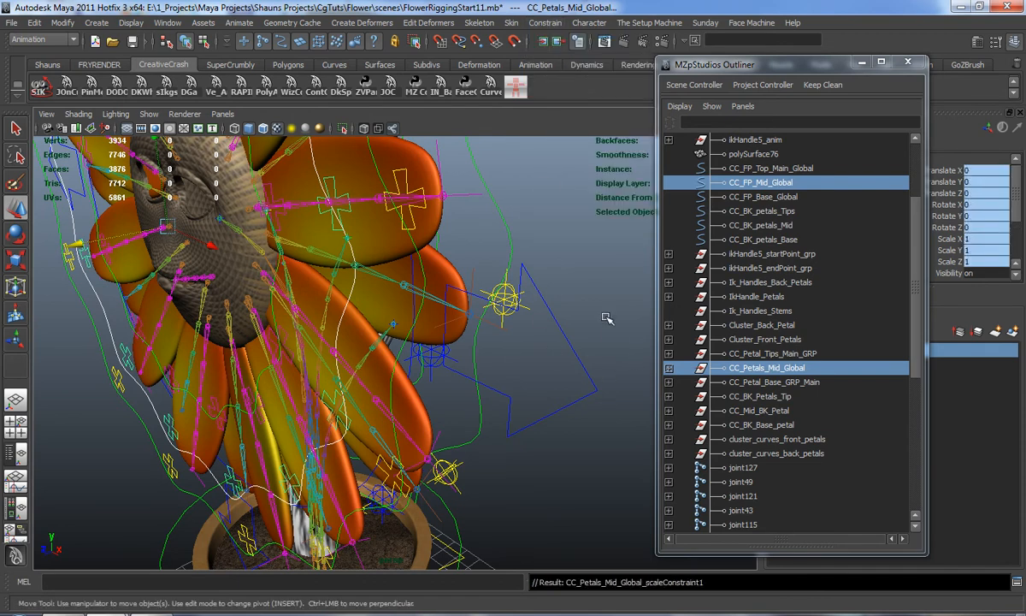
Test the constrained middle front petal controls by moving CC_FP_Mid_Global, and undo the move
left_click(613, 338)
left_click(420, 255)
left_click_drag(421, 277, 447, 274, "alt")
left_click(439, 261)
right_click_drag(417, 292, 376, 284, "alt")
middle_click_drag(375, 284, 419, 275, "alt")
mouse_move(231, 284)
left_mouse_down()
mouse_move(261, 299)
mouse_move(236, 303)
left_mouse_up()
key("ctrl+z")
mouse_move(538, 294)
left_mouse_down("alt")
mouse_move(540, 282)
mouse_move(542, 313)
left_mouse_up("alt")
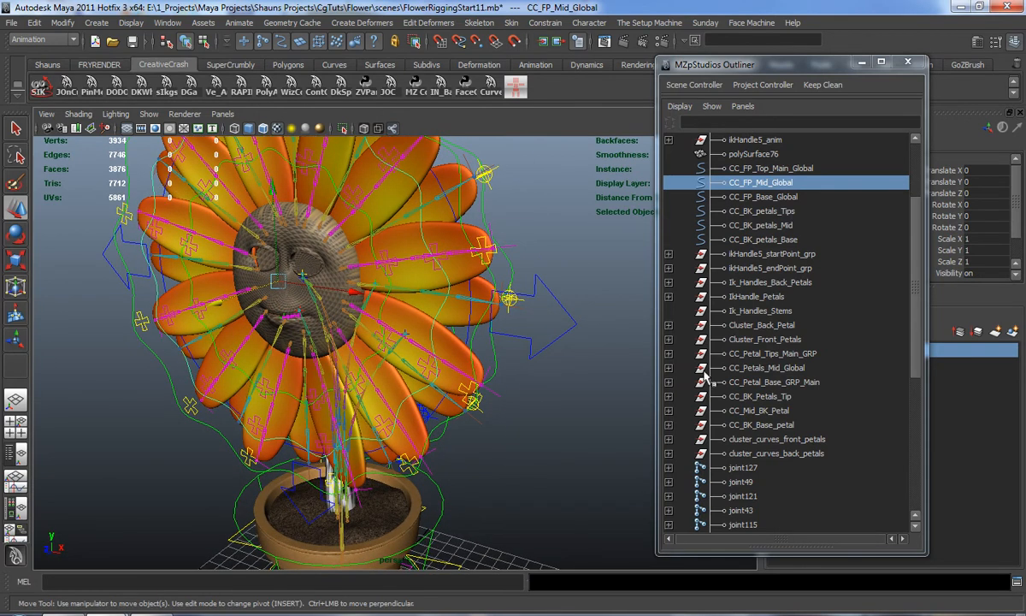
Rename the CC_Petals_Mid_Global group as CC_F_Petals_Mid_Global
left_click(767, 368)
double_click(767, 367)
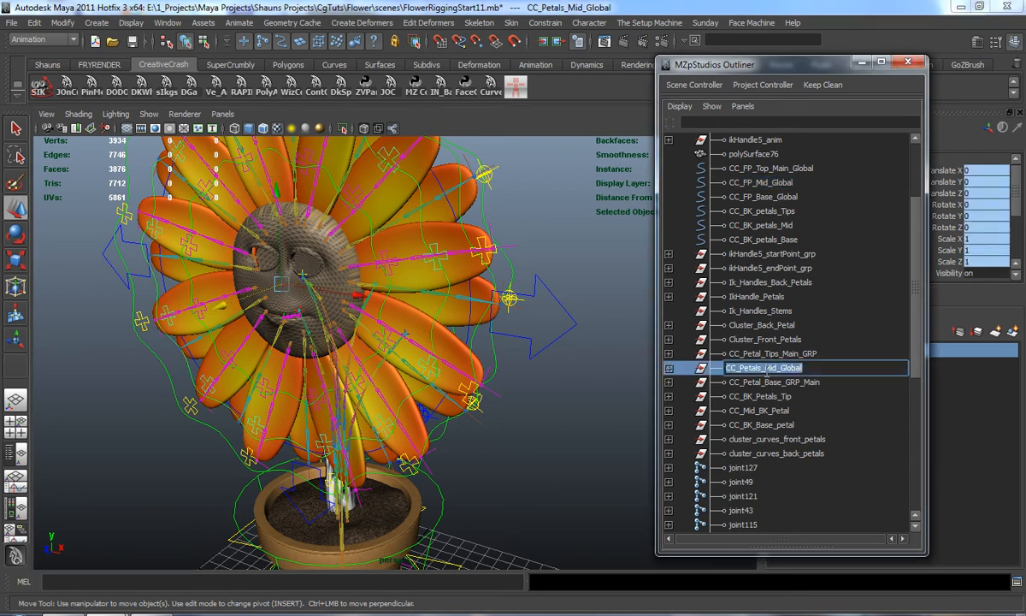
key("Left")
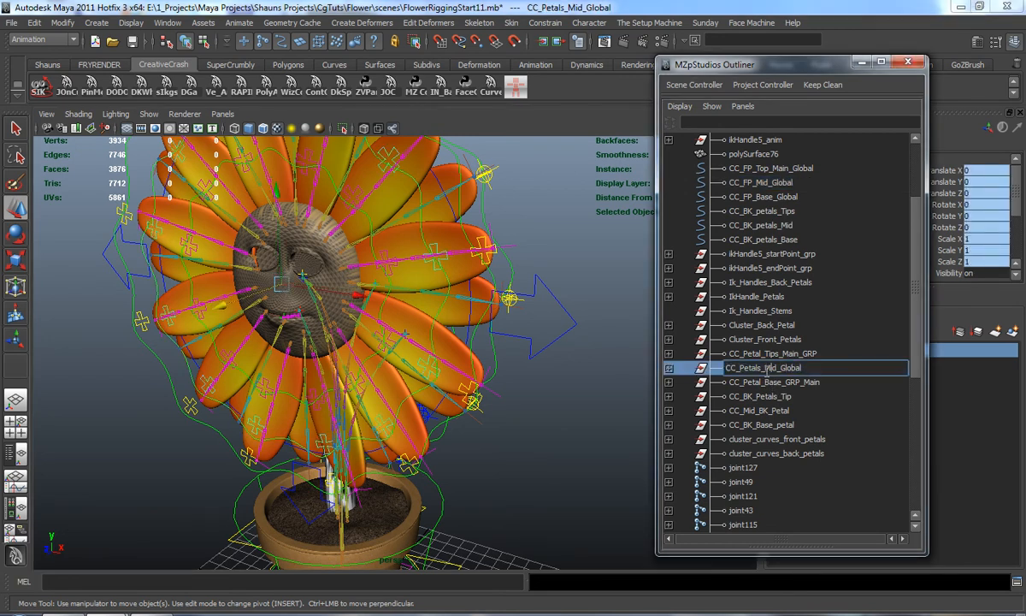
type("F")
key("Return")
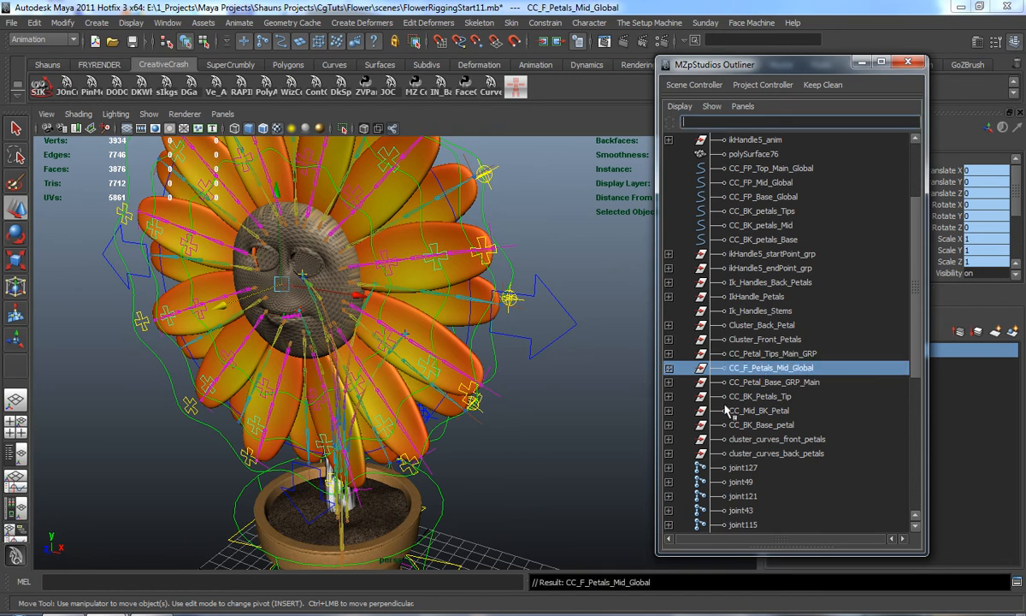
Parent-constrain and scale-constrain the CC_Petal_Base_GRP_Main group to the CC_FP_Base_Global curve
left_click(589, 357)
scroll(421, 337, "up", 5)
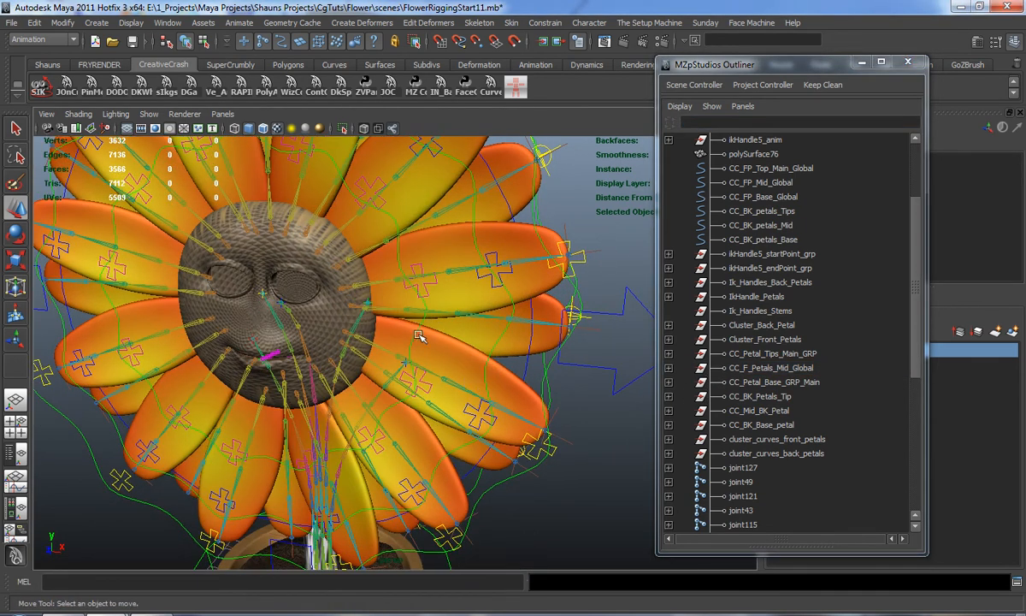
left_click(420, 336)
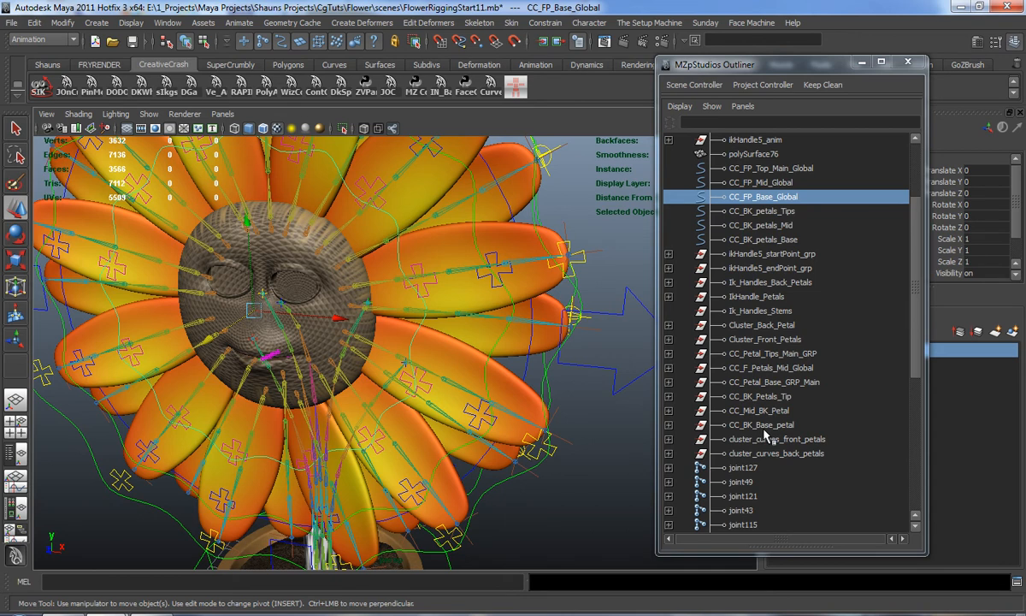
left_click(767, 382)
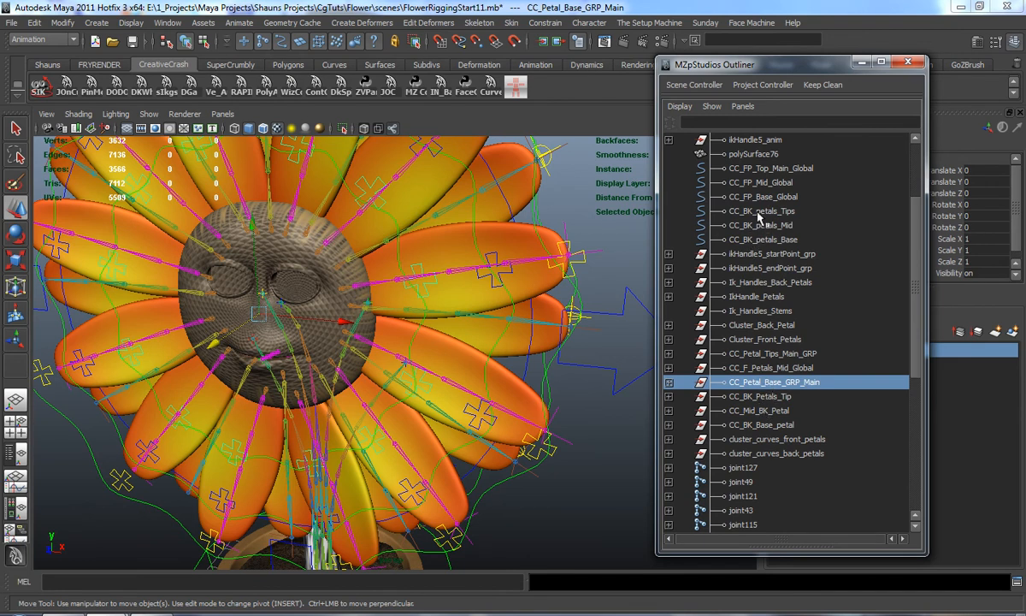
left_click(758, 199)
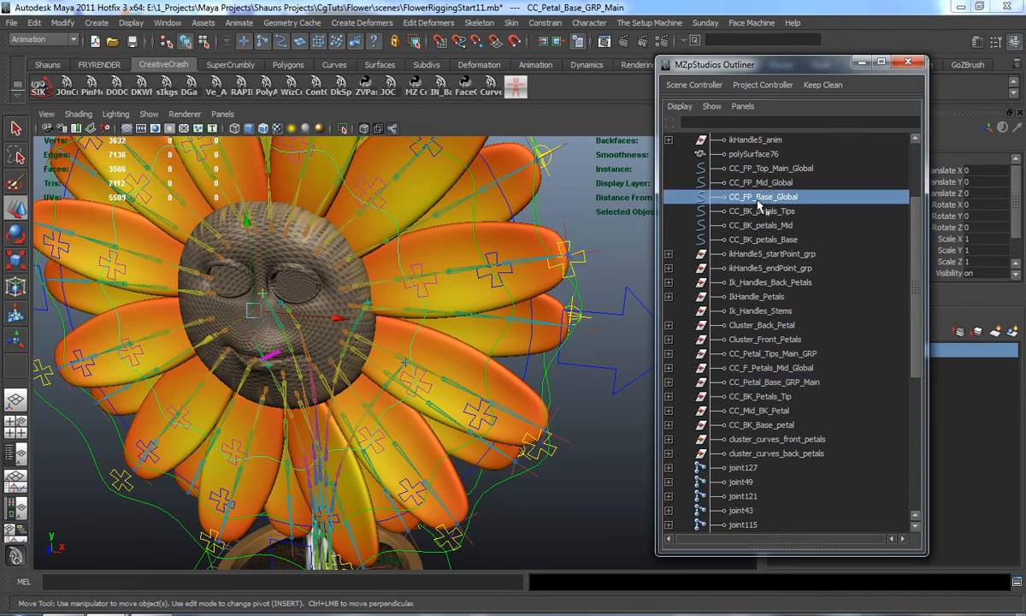
left_click(743, 382, "ctrl")
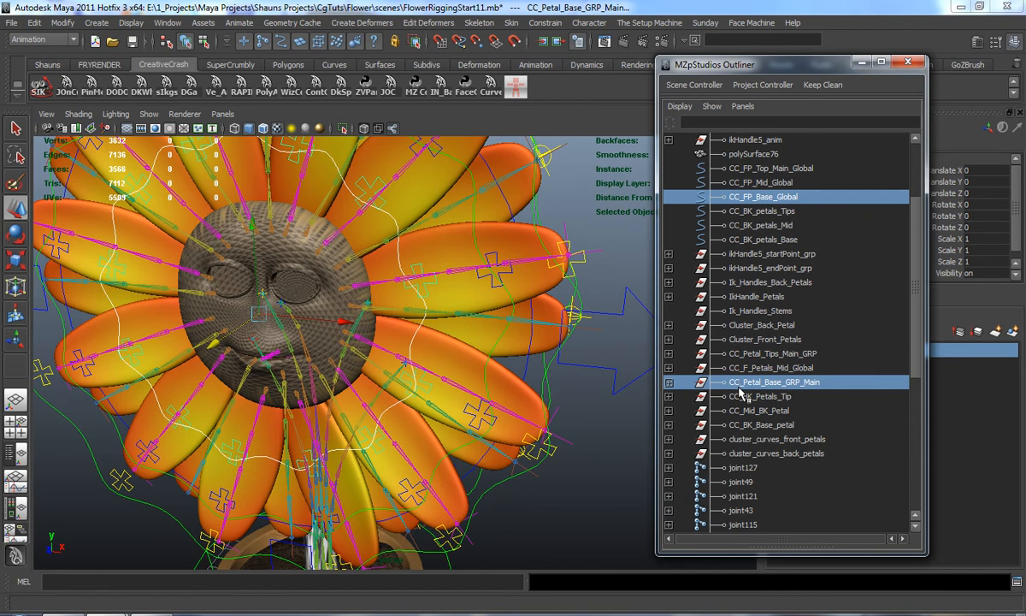
left_click(545, 22)
left_click(555, 101)
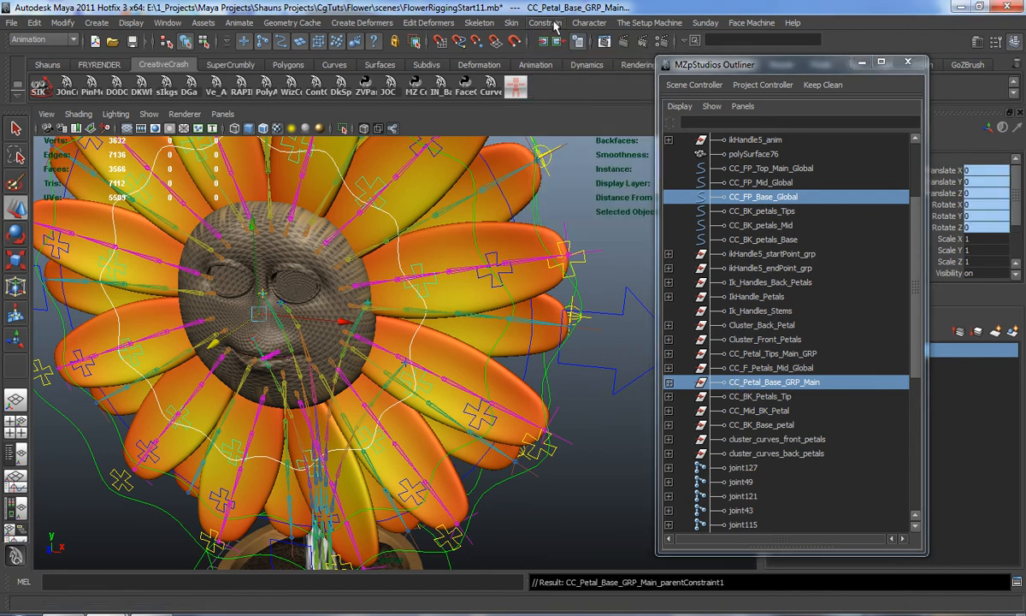
left_click(555, 23)
left_click(526, 100)
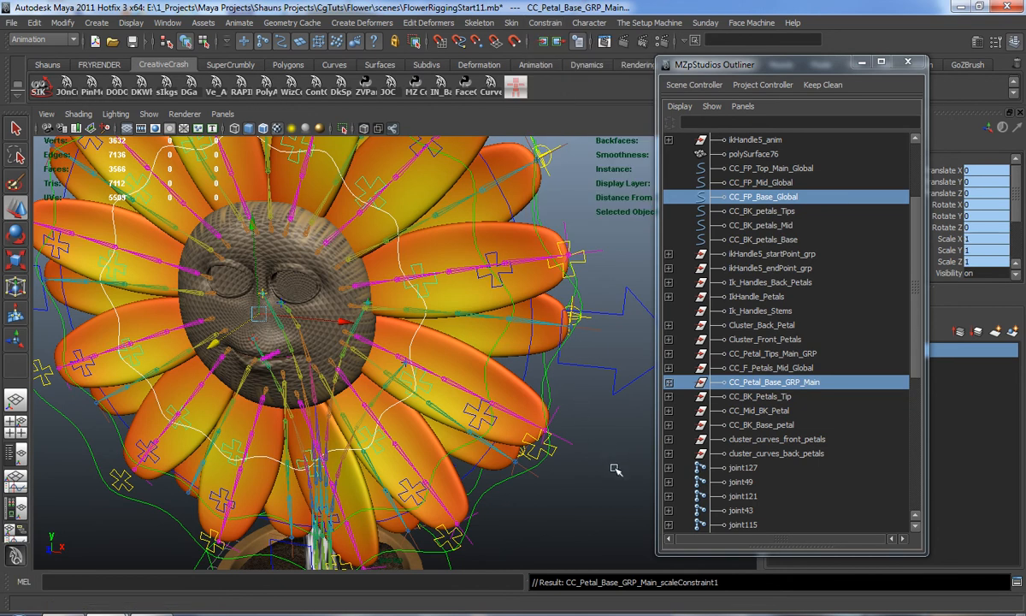
Test the constrained front petal bases by moving CC_FP_Base_Global, undo the test moves and clear the selection
left_click(390, 310)
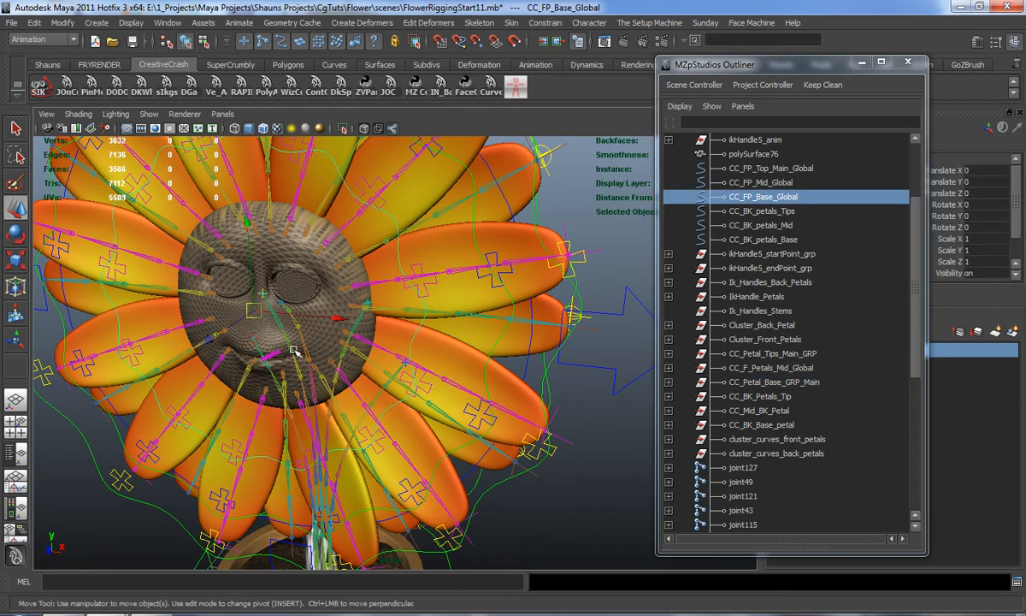
left_click_drag(220, 337, 169, 369)
key("ctrl+z")
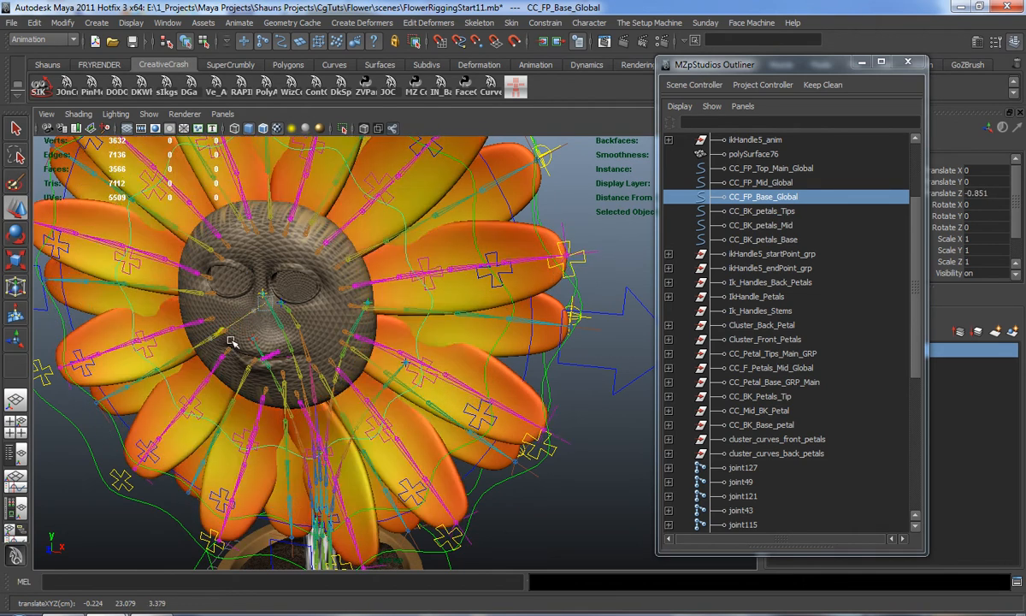
left_click_drag(273, 400, 427, 401, "alt")
left_click(555, 347)
left_click_drag(537, 333, 554, 352)
mouse_move(351, 349)
left_mouse_down()
mouse_move(375, 389)
mouse_move(292, 354)
mouse_move(376, 368)
mouse_move(357, 369)
left_mouse_up()
key("ctrl+z")
left_click(110, 438)
Examine the back of the flower head to locate the global curves and controls of the back petals
left_click_drag(112, 442, 357, 389, "alt")
scroll(281, 400, "up", 3)
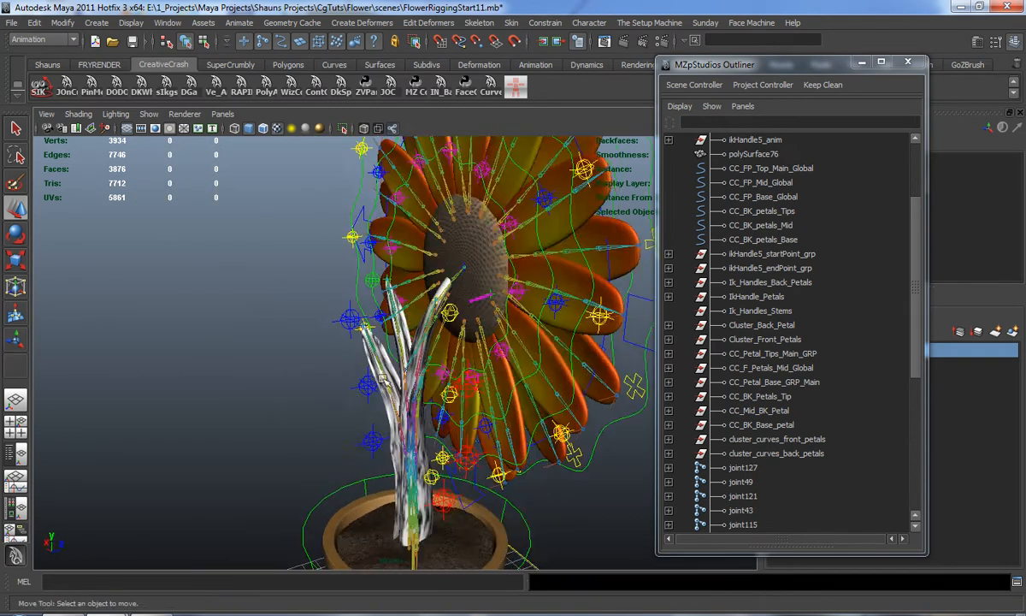
middle_click_drag(358, 389, 260, 401, "alt")
left_click_drag(259, 402, 300, 408, "alt")
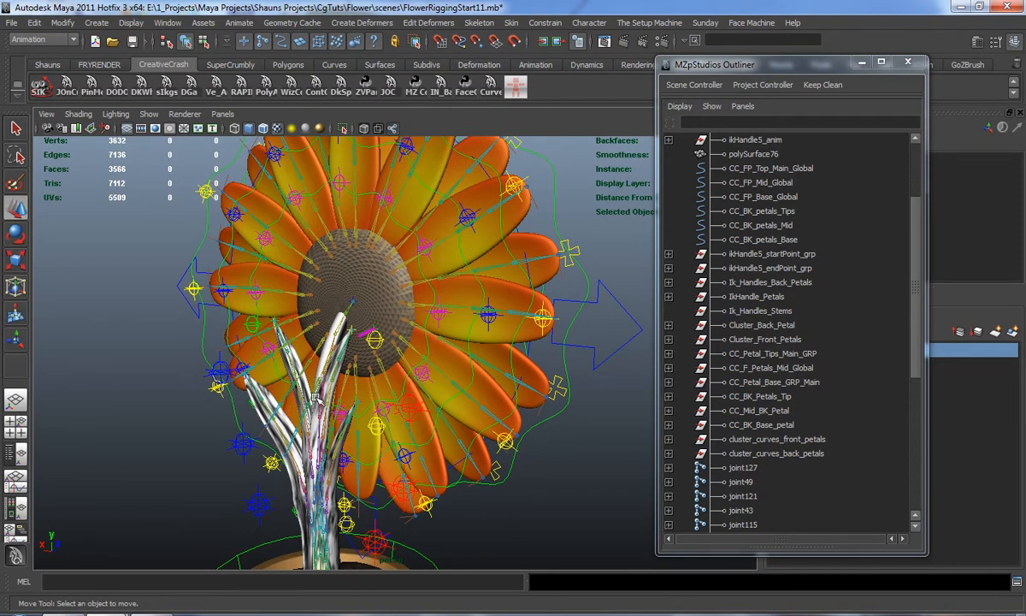
left_click_drag(462, 236, 459, 350, "alt")
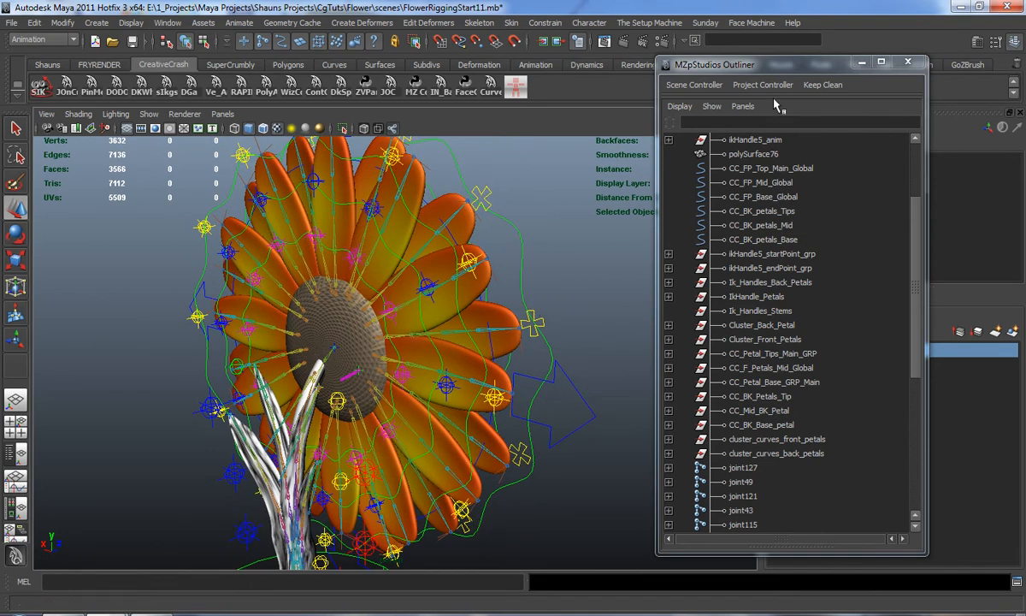
left_click_drag(788, 70, 1025, 60)
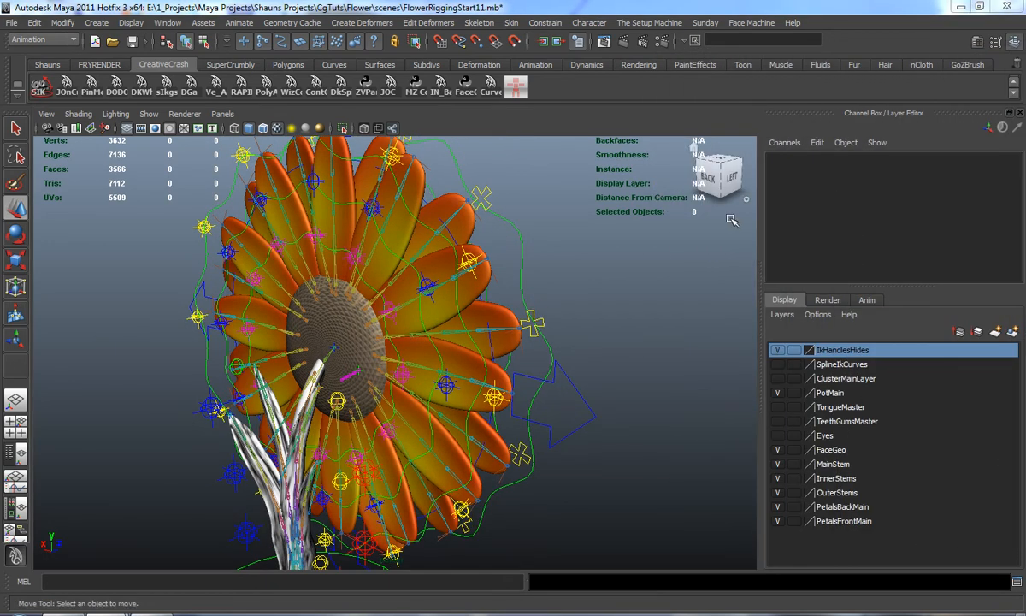
left_click_drag(550, 307, 648, 295, "alt")
middle_click_drag(648, 295, 594, 355, "alt")
scroll(593, 355, "up", 2)
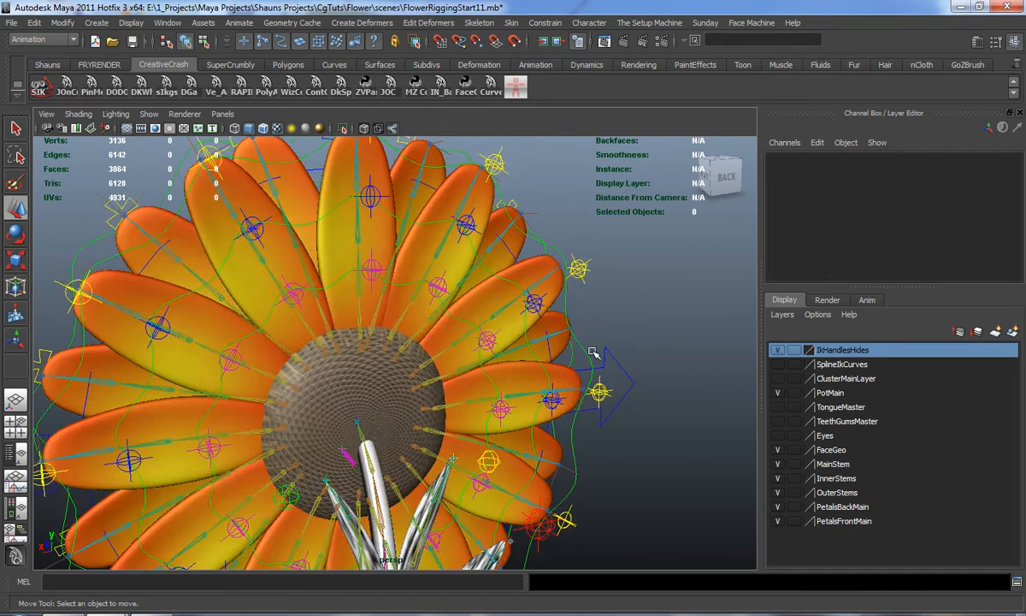
Parent-constrain and scale-constrain the CC_BK_Petals_Tip group to the CC_BK_petals_Tips curve
left_click(564, 312)
left_click_drag(564, 312, 573, 321, "alt")
left_click_drag(1025, 60, 810, 61)
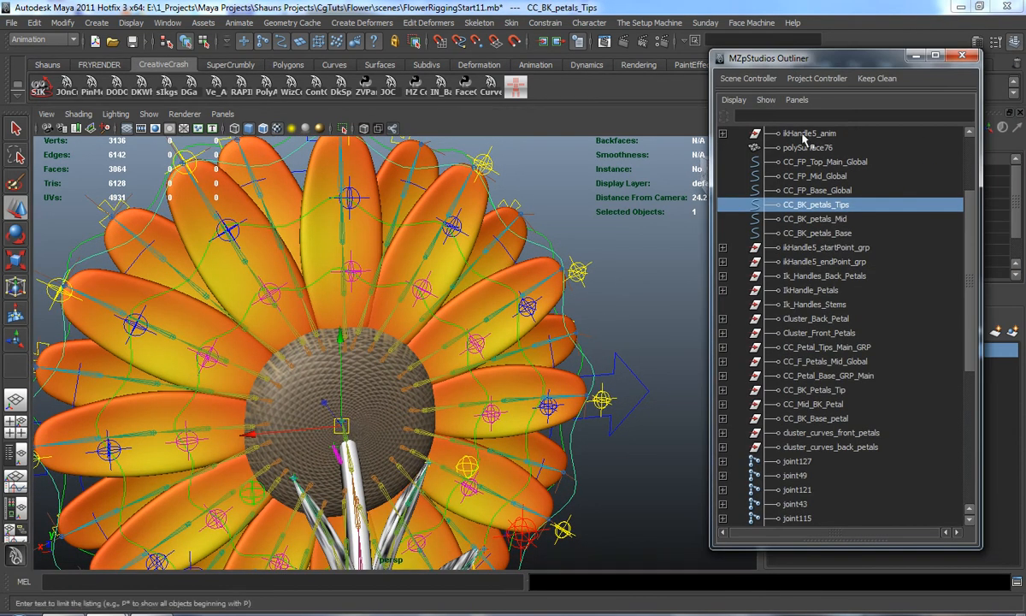
scroll(817, 268, "up", 3)
scroll(828, 274, "down", 3)
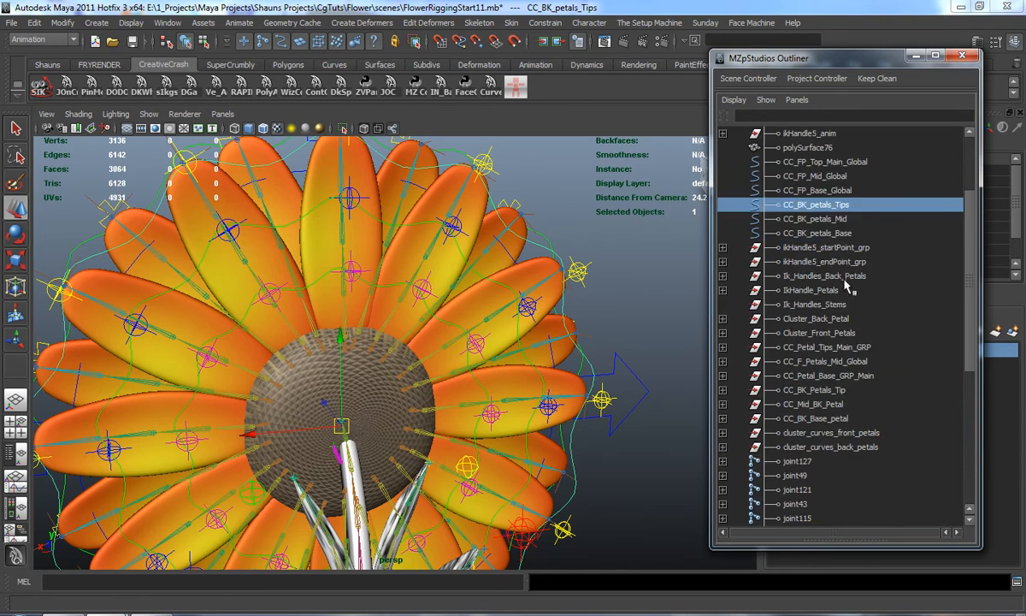
left_click_drag(971, 312, 971, 318)
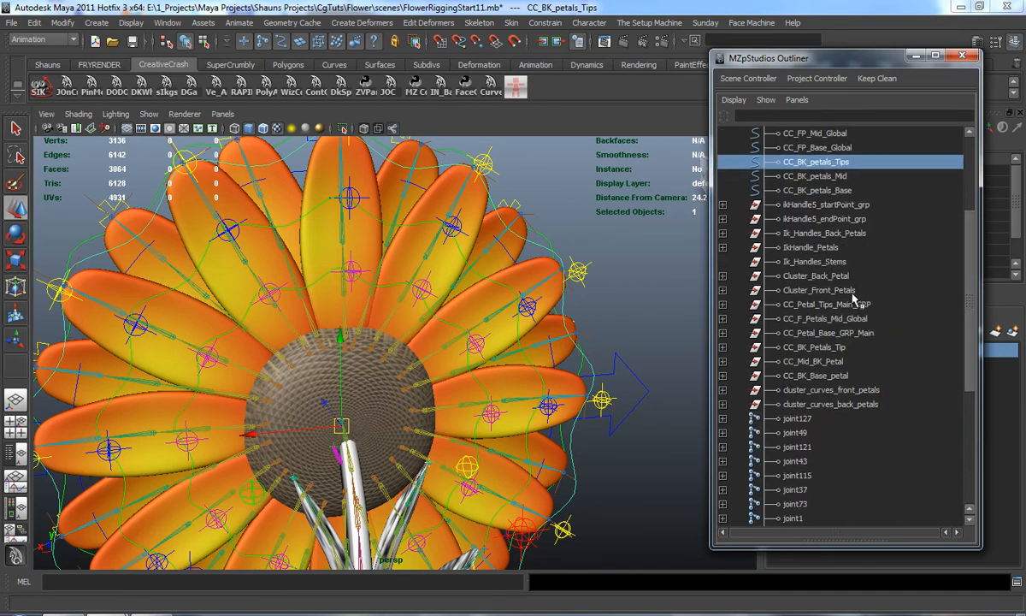
left_click(823, 349, "ctrl")
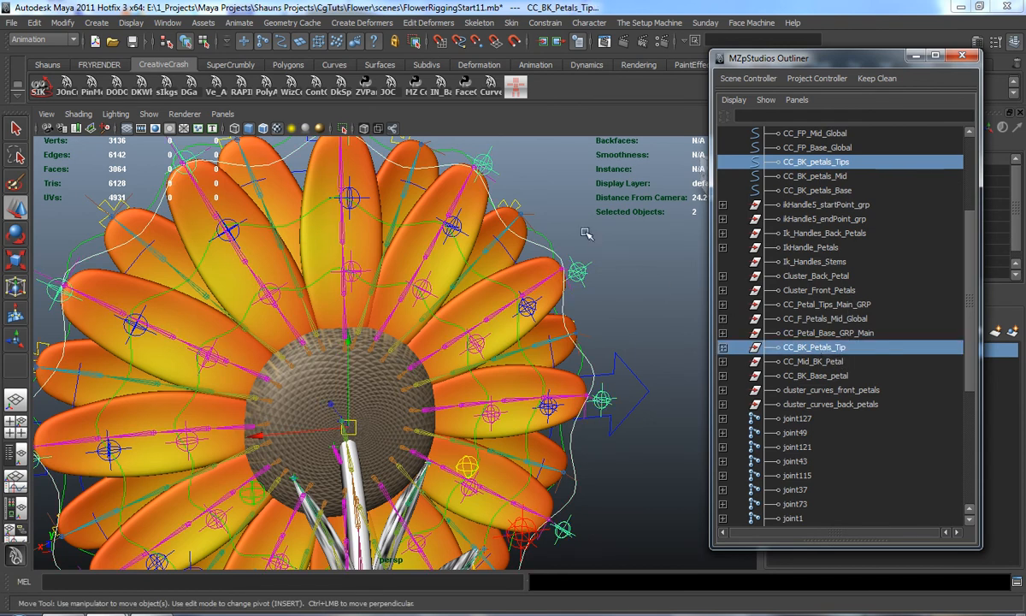
left_click(547, 23)
left_click(552, 86)
left_click(544, 23)
left_click(554, 101)
Test the constrained back petal tips by moving the CC_BK_petals_Tips curve, and undo the move
left_click_drag(511, 381, 630, 435, "alt")
left_click(630, 436)
left_click(525, 387)
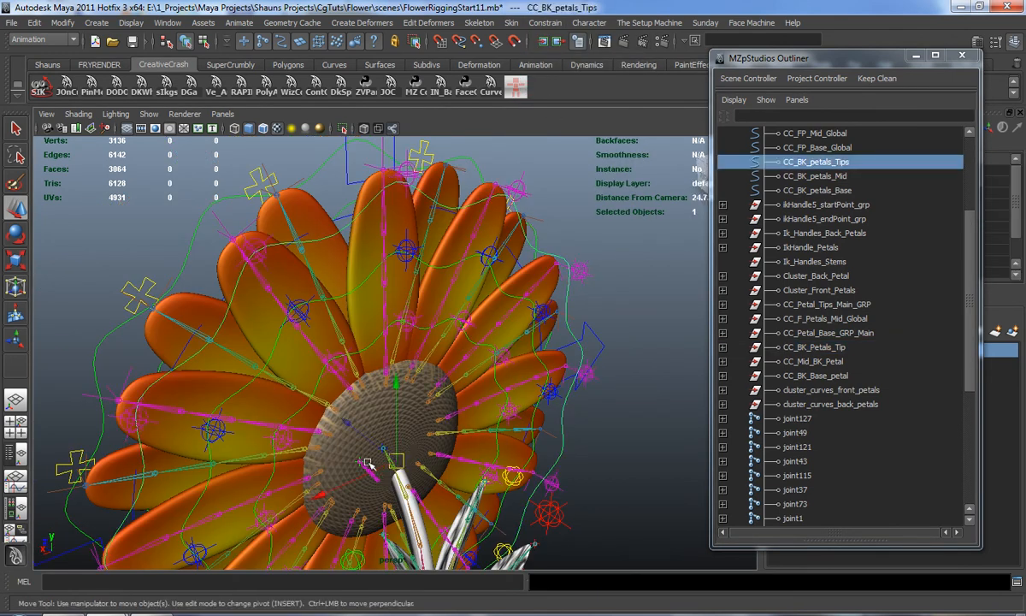
left_click_drag(352, 429, 325, 406)
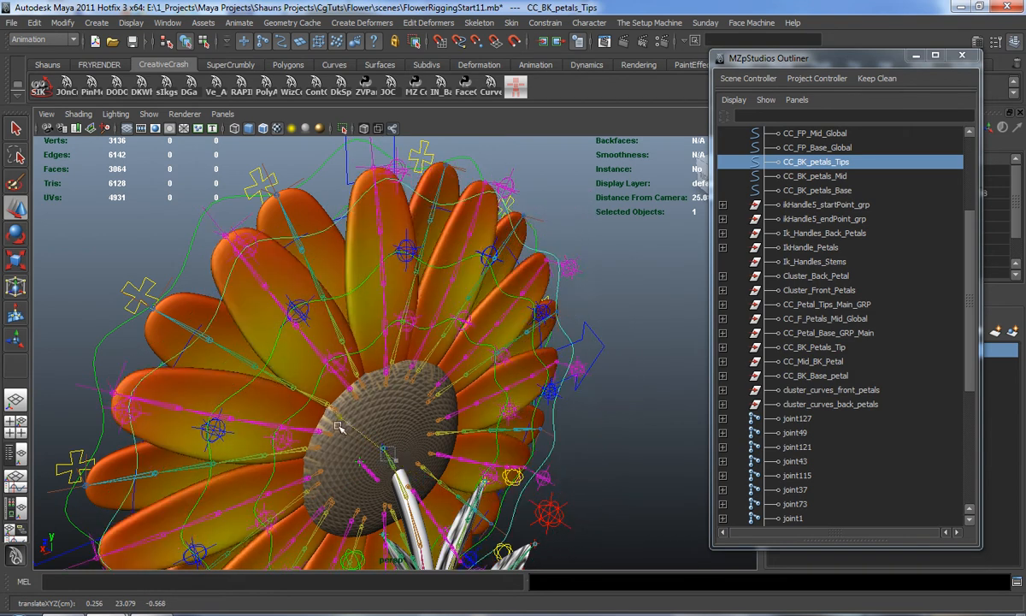
key("ctrl+z")
Hide the joints in the perspective view and clear the selection
left_click(148, 113)
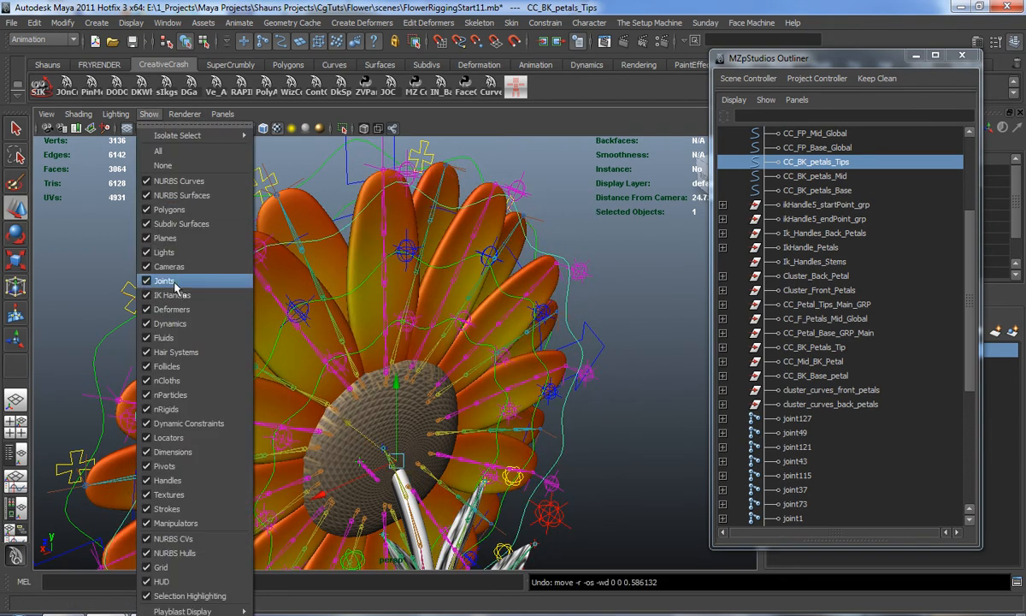
left_click(165, 265)
left_click_drag(341, 365, 381, 341, "alt")
left_click(633, 352)
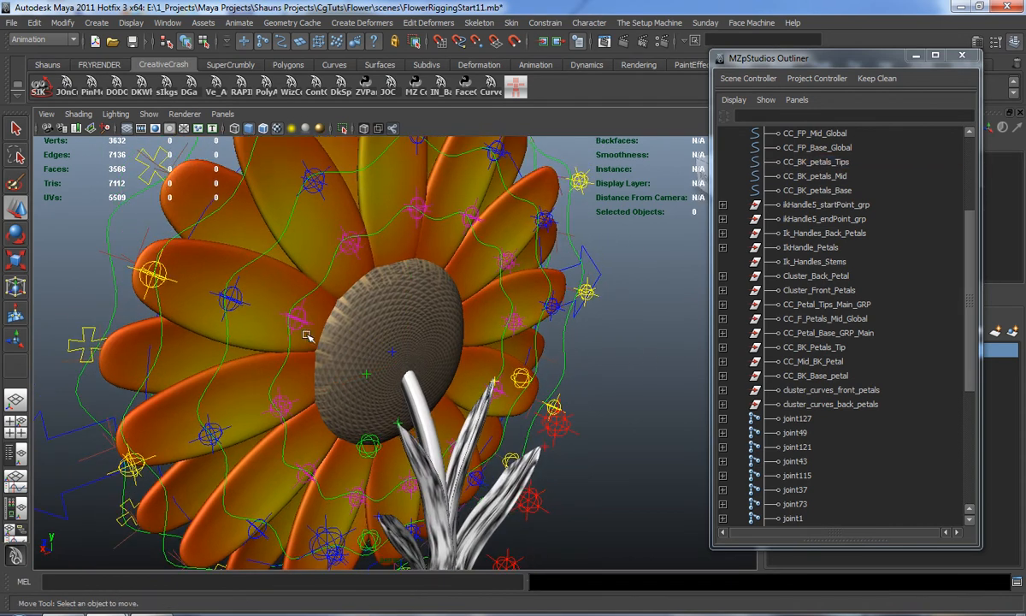
Scale-constrain and parent-constrain the CC_Mid_BK_Petal group to the CC_BK_petals_Mid curve
left_click(231, 350)
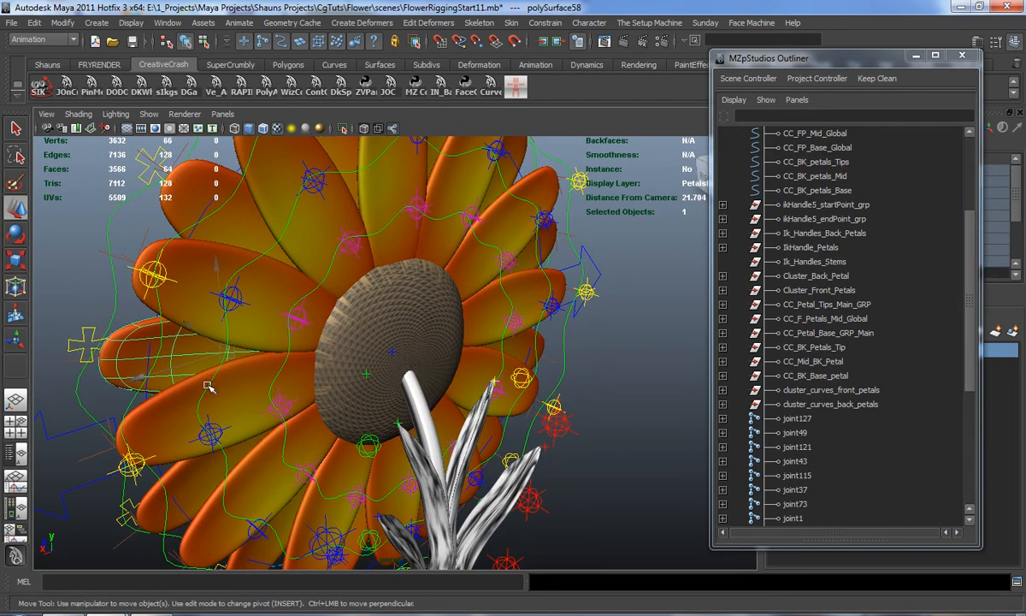
left_click(210, 385)
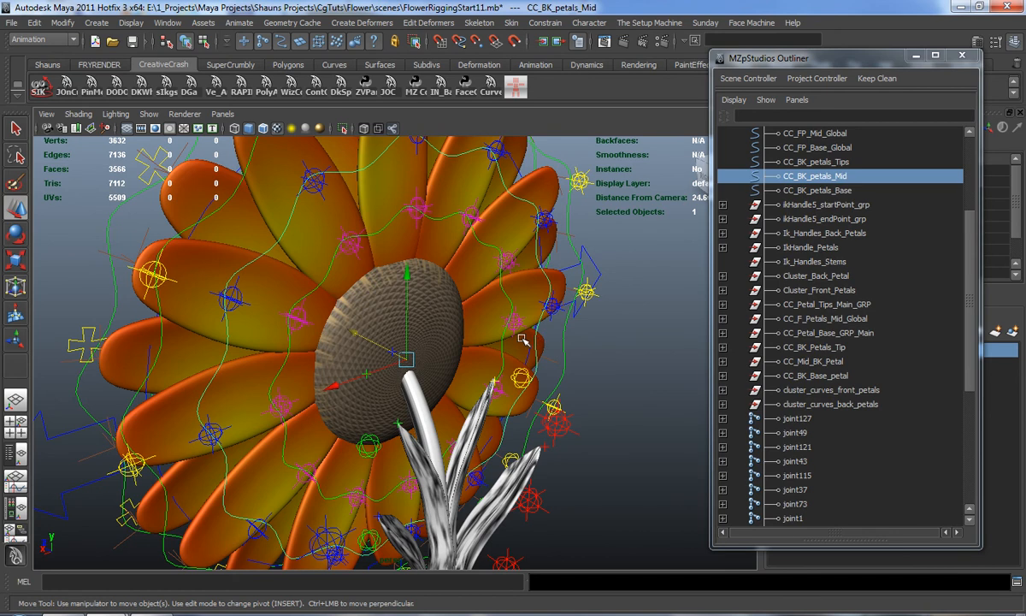
left_click_drag(360, 321, 382, 321, "alt")
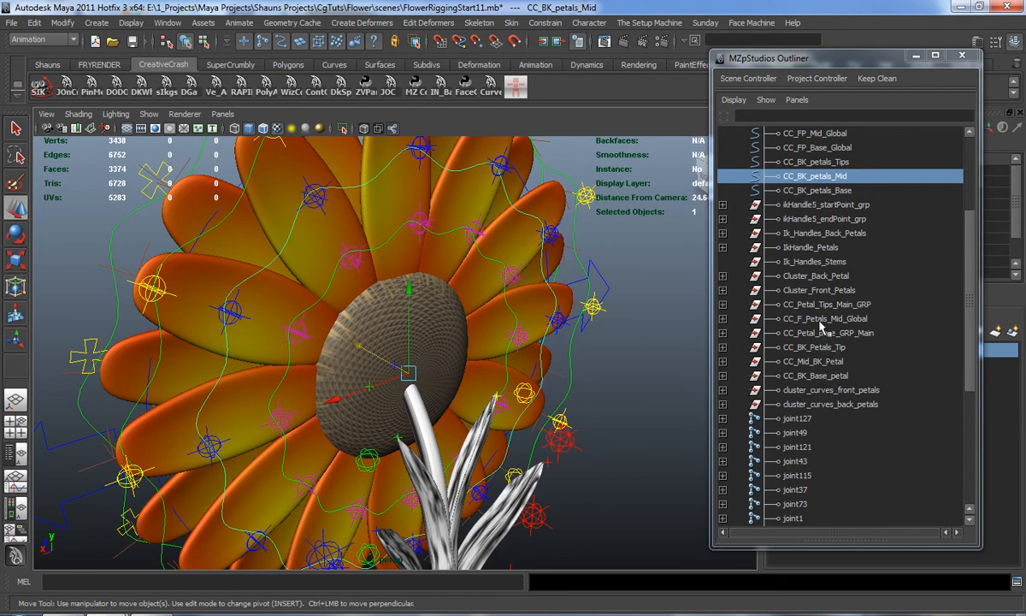
left_click_drag(560, 333, 582, 351, "alt")
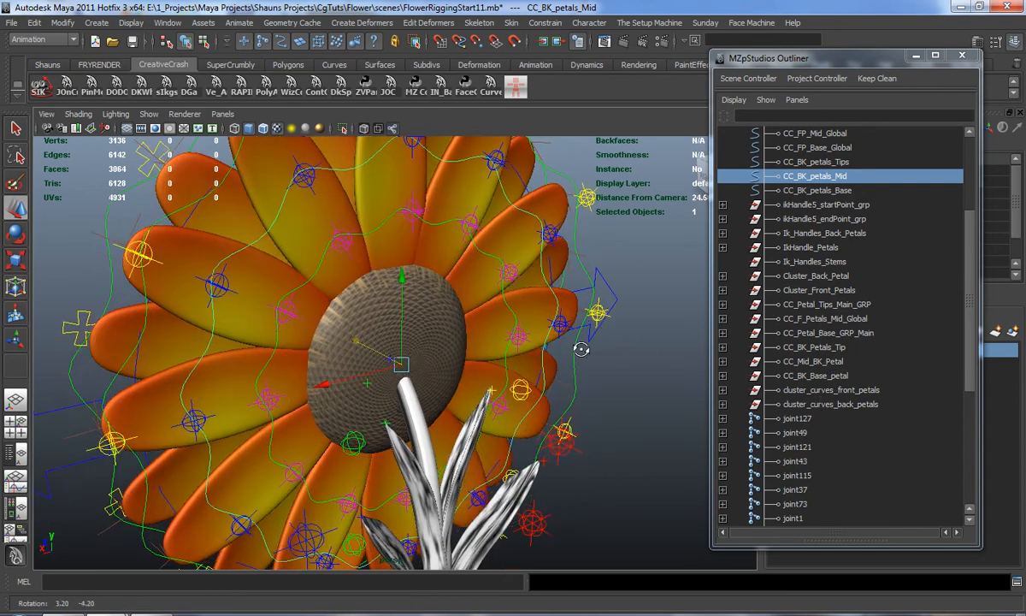
left_click(604, 462)
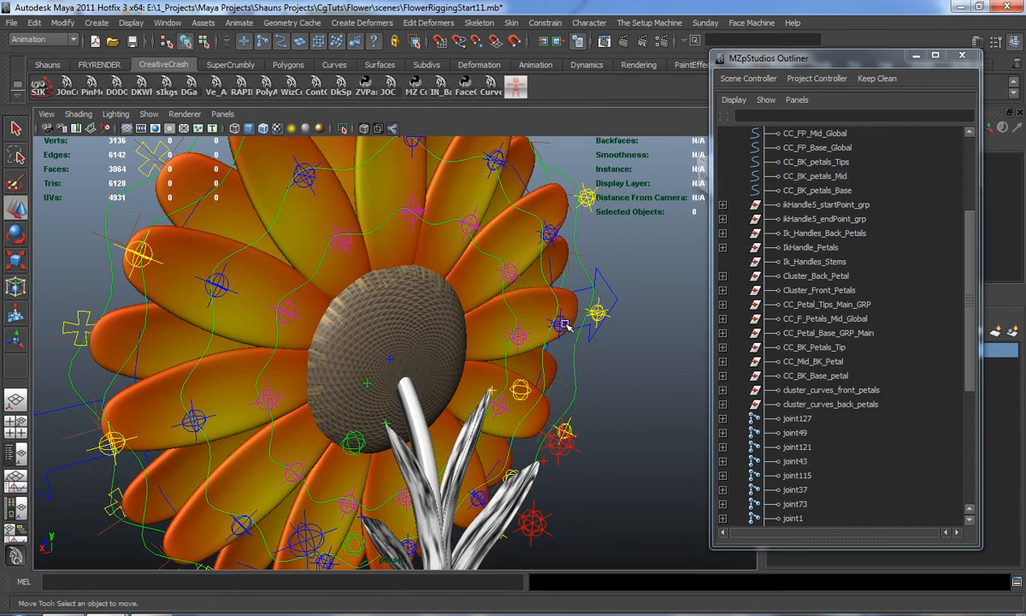
left_click(807, 362)
left_click(808, 363)
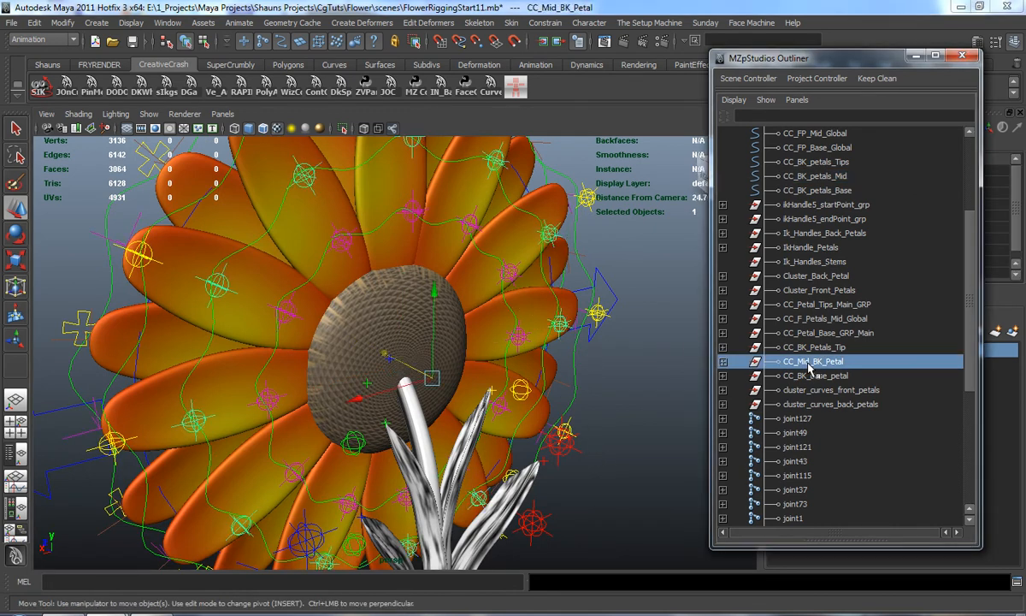
left_click(234, 254)
left_click(752, 361, "ctrl")
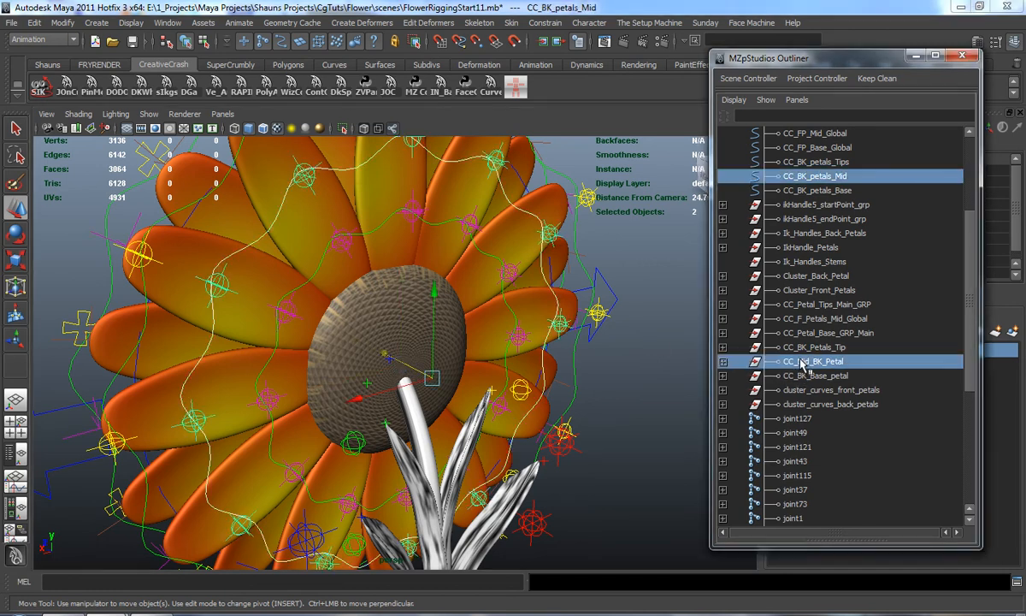
left_click(545, 22)
left_click(553, 87)
left_click(545, 22)
left_click(554, 101)
left_click(630, 434)
Scale-constrain and parent-constrain the CC_BK_Base_petal group to the CC_BK_petals_Base curve
left_click_drag(630, 434, 525, 349, "alt")
left_click(494, 316)
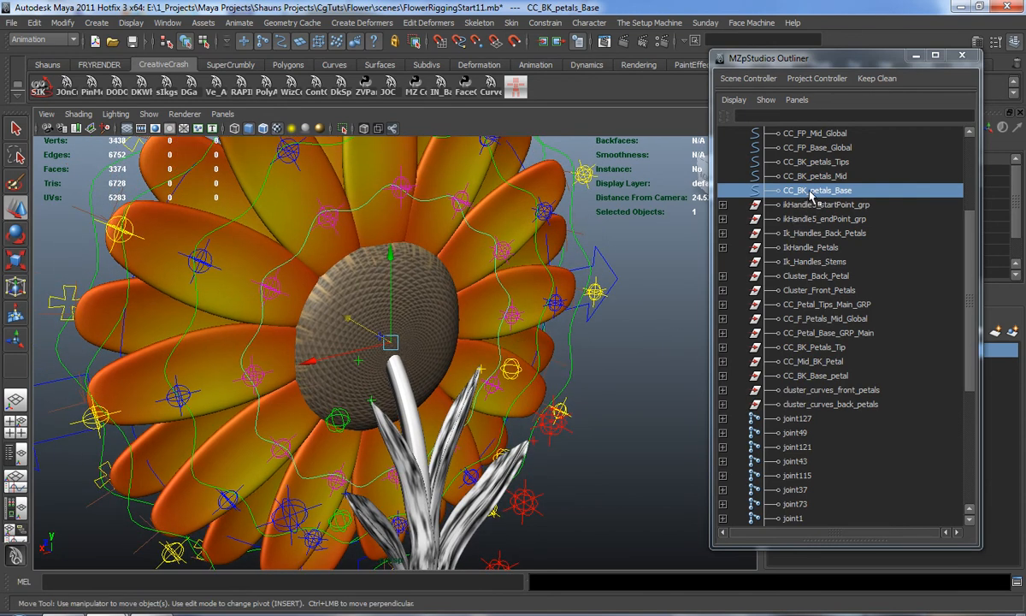
left_click(802, 376, "ctrl")
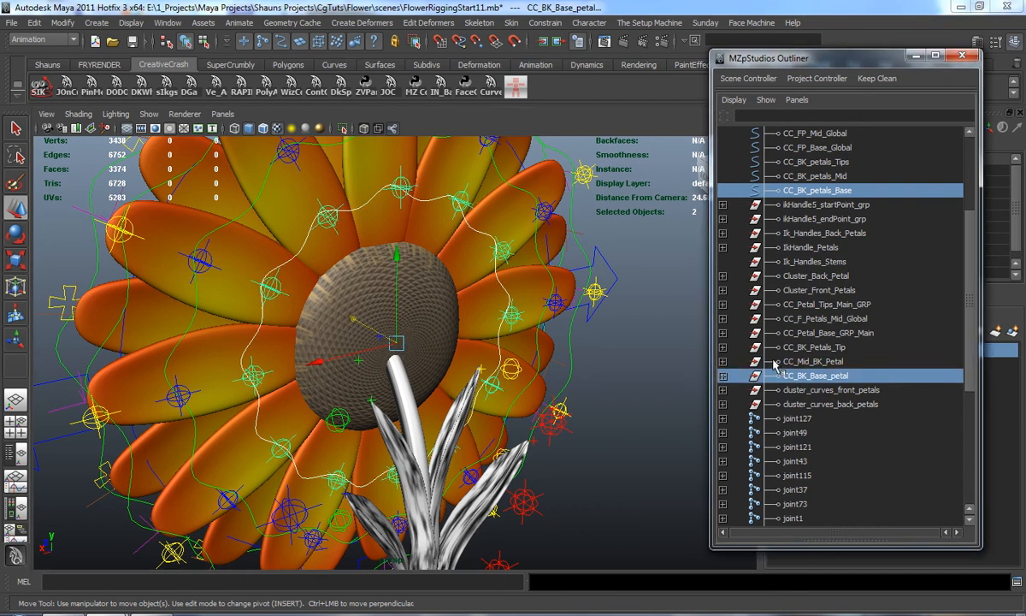
left_click(545, 22)
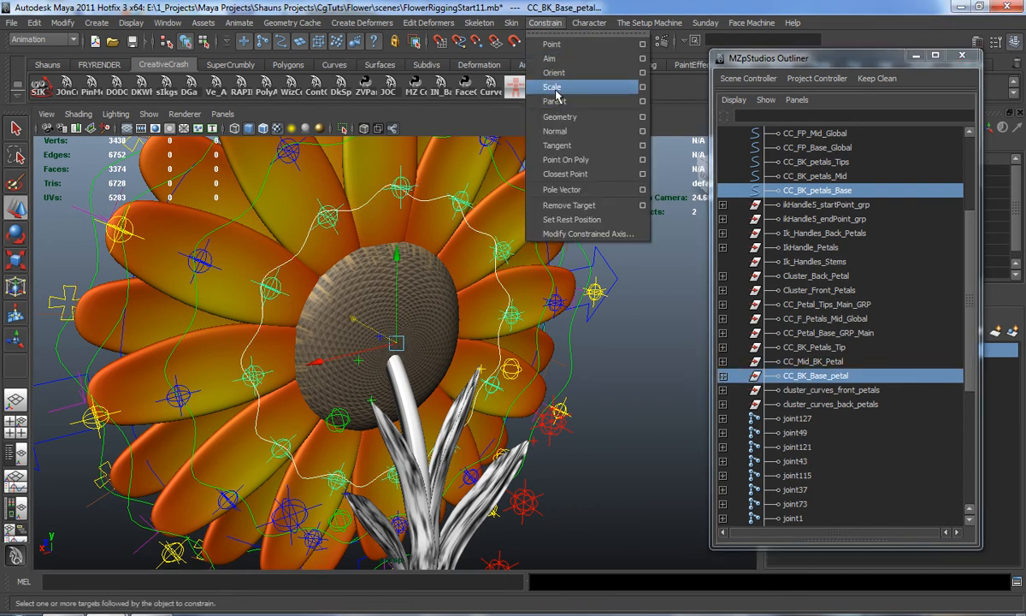
left_click(526, 83)
left_click(544, 23)
left_click(525, 97)
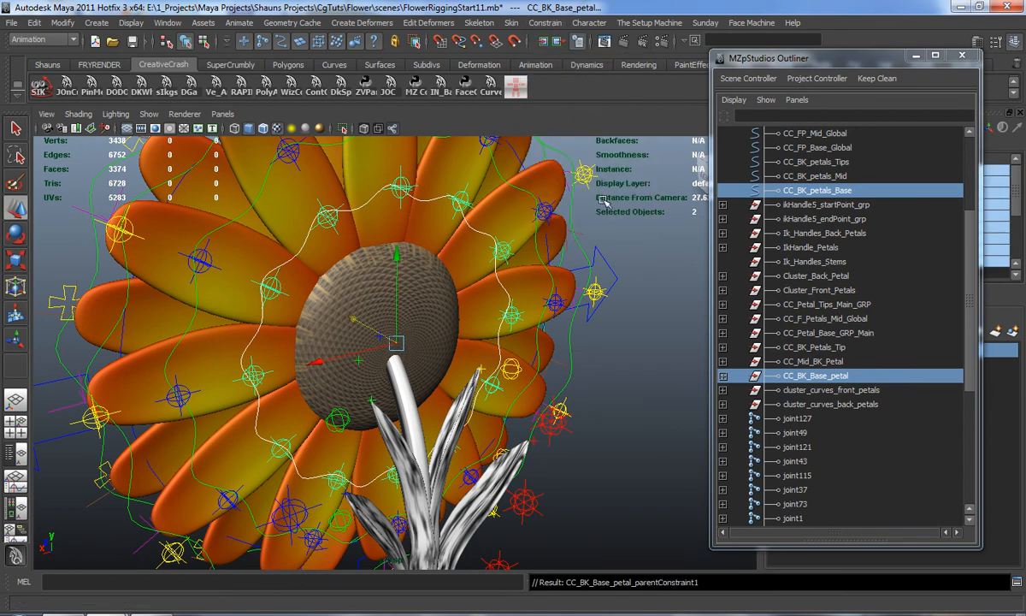
Check the Maintain offset setting in the parent and scale constraint options, and clear the selection
left_click(545, 22)
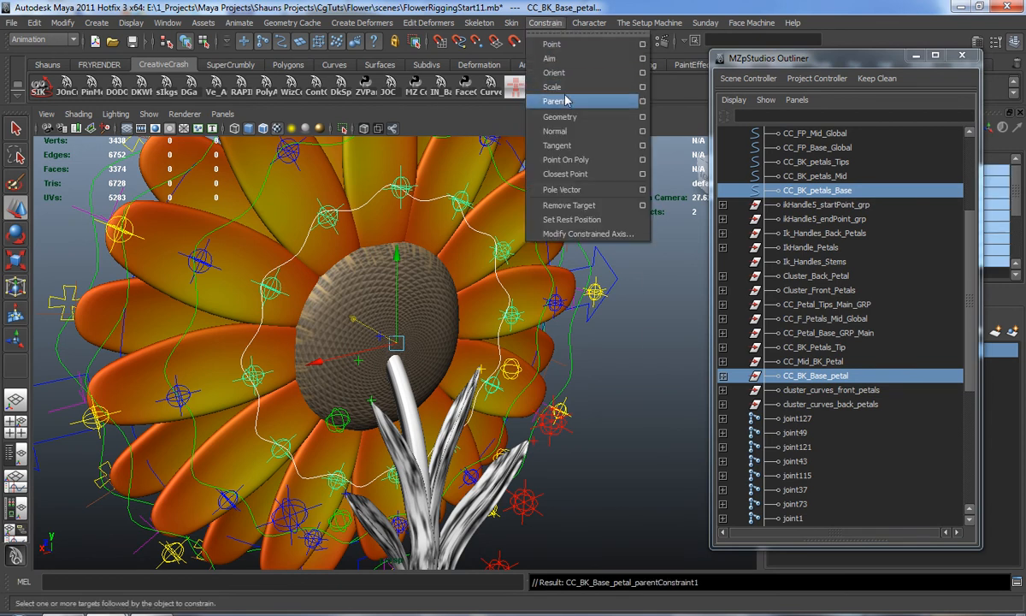
left_click(641, 102)
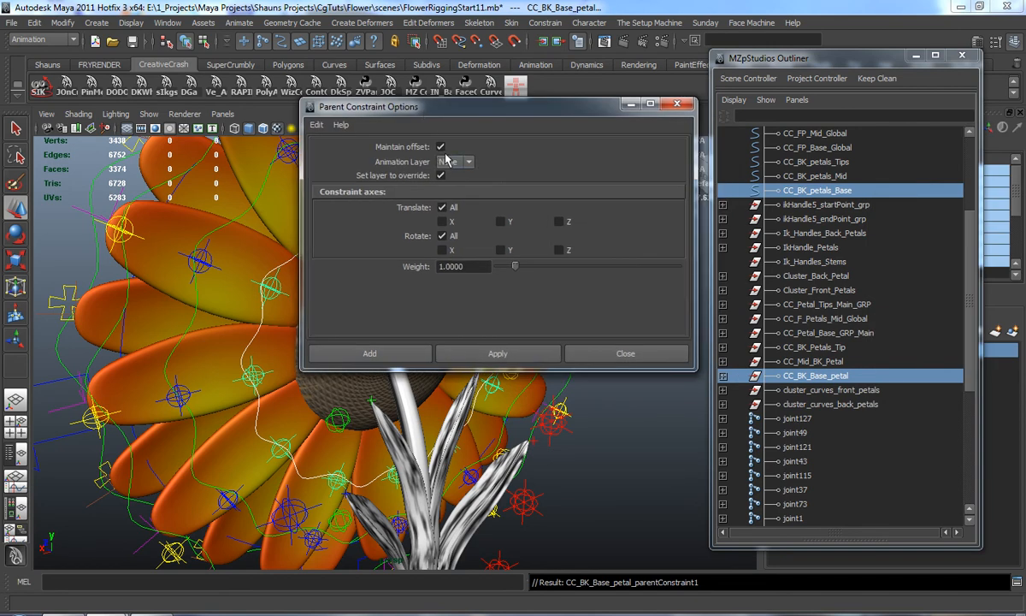
left_click(677, 103)
left_click(544, 24)
left_click(641, 87)
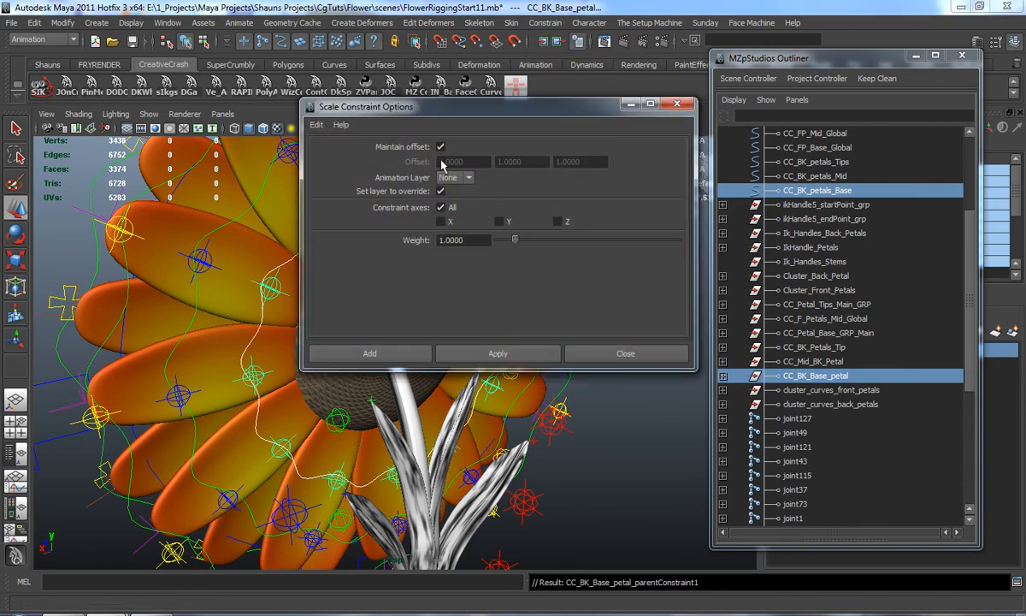
left_click(676, 104)
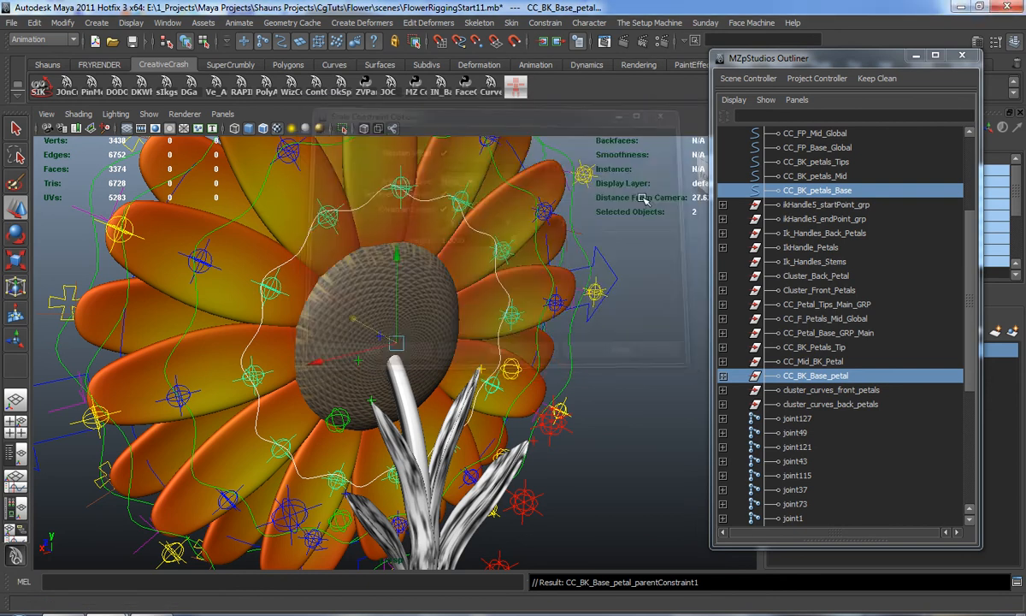
left_click(590, 407)
Test the constrained back petal bases and middles by moving their global curves, and undo both moves
left_click(497, 344)
left_click_drag(350, 312, 398, 319, "alt")
middle_click_drag(396, 317, 365, 325)
key("ctrl+z")
left_click(183, 342)
left_click_drag(389, 342, 391, 369)
key("ctrl+z")
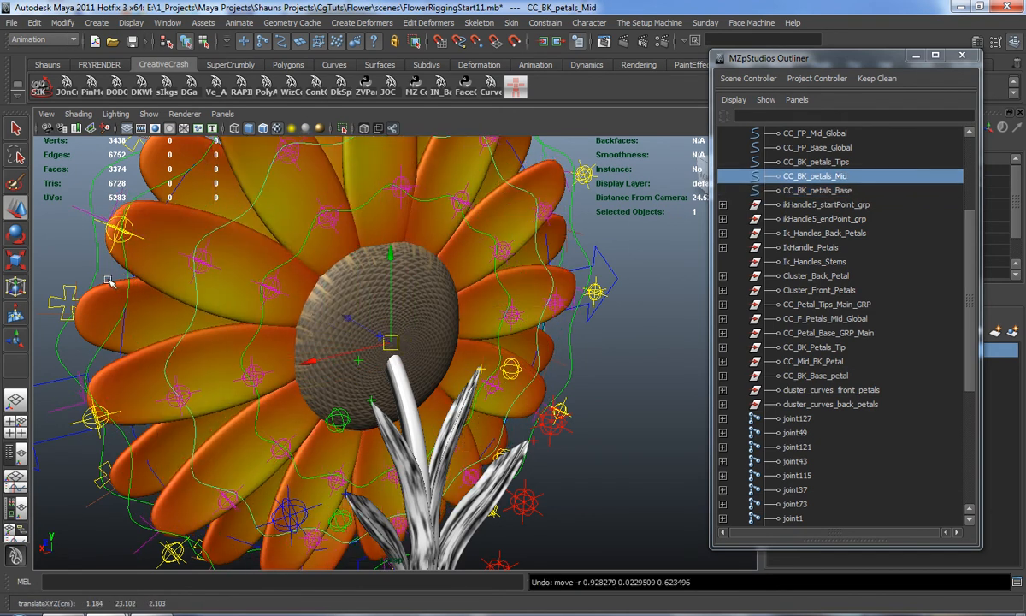
Test the back petal tips by moving the CC_BK_petals_Tips curve, and undo the move
left_click_drag(98, 270, 154, 293, "alt")
left_click(155, 291)
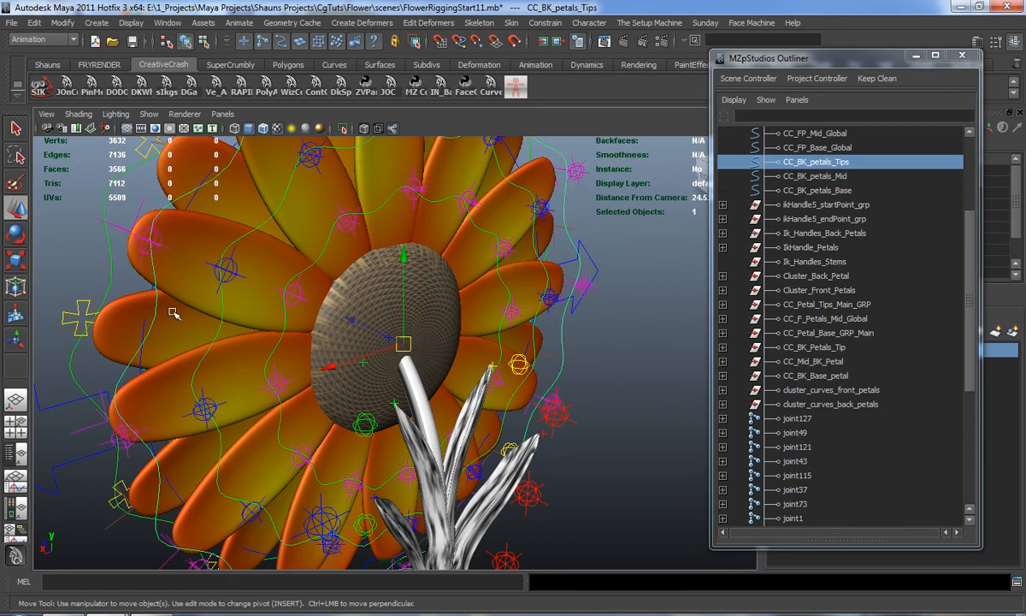
left_click_drag(403, 340, 391, 360)
key("ctrl+z")
Test moving a petal control curve from the front of the flower, and undo the move
left_click_drag(307, 349, 485, 376, "alt")
key("bracketleft")
key("bracketleft")
key("bracketleft")
key("bracketleft")
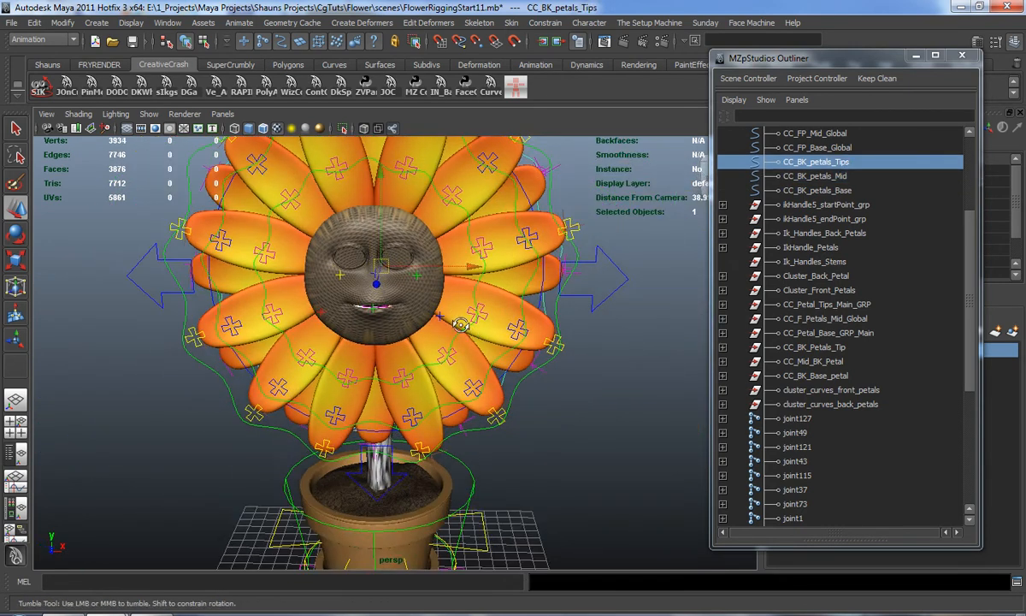
left_click(600, 369)
left_click_drag(600, 369, 401, 306, "alt")
left_click(561, 329)
left_click_drag(299, 287, 434, 340)
key("ctrl+z")
left_click(377, 306)
key("ctrl+z")
Test the front petal global curves by moving them, undo the moves, and clear the selection
middle_click_drag(434, 340, 479, 295, "alt")
right_click_drag(393, 364, 447, 364, "alt")
left_click_drag(447, 364, 408, 336, "alt")
left_click(318, 293)
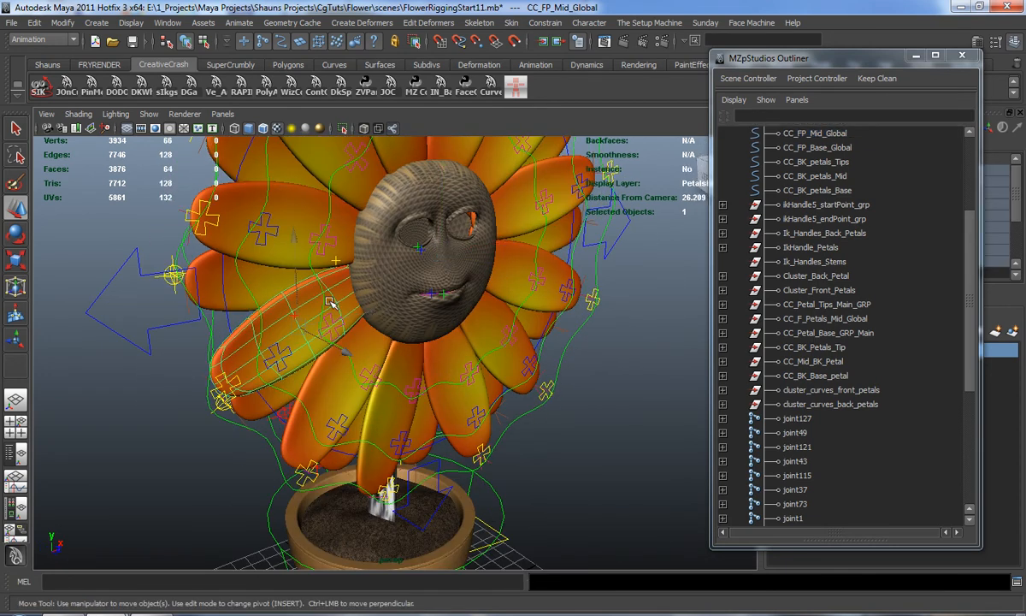
left_click(581, 391)
left_click(516, 313)
mouse_move(510, 279)
left_mouse_down()
mouse_move(541, 291)
mouse_move(471, 270)
mouse_move(529, 278)
left_mouse_up()
left_click_drag(469, 297, 503, 364)
key("z")
left_click(623, 447)
Examine the flower head, petal controls and pot from the front
left_click_drag(623, 446, 532, 414, "alt")
right_click_drag(532, 415, 488, 405, "alt")
middle_click_drag(487, 405, 490, 410, "alt")
scroll(477, 410, "up", 4)
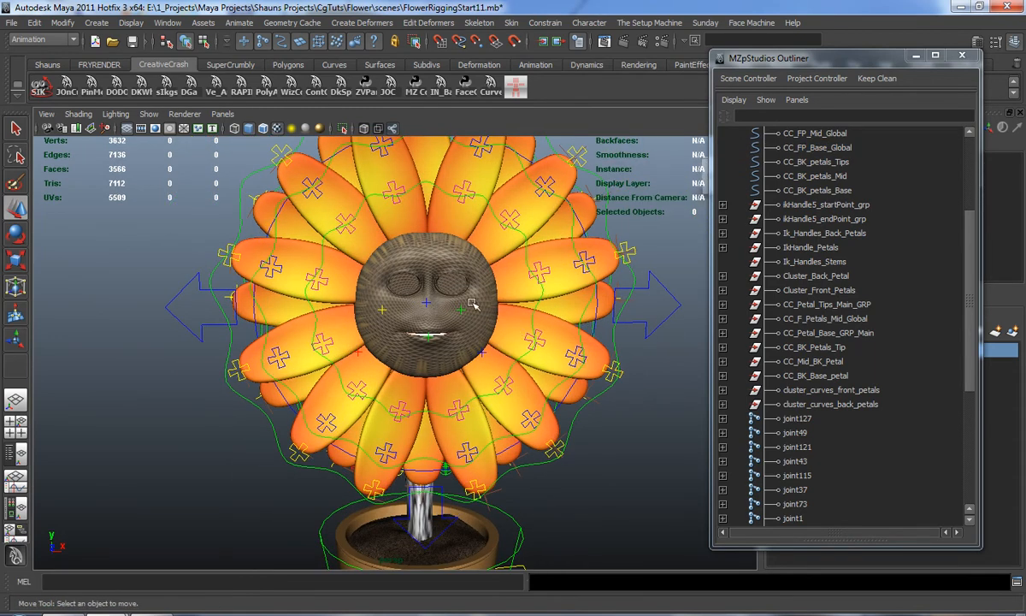
scroll(419, 248, "down", 4)
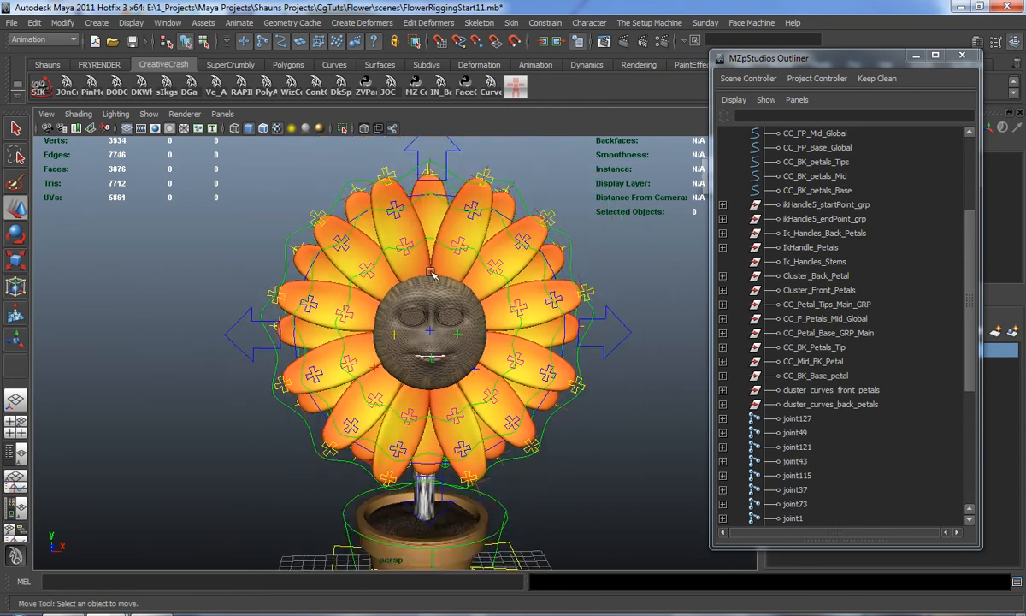
middle_click_drag(378, 374, 373, 359, "alt")
left_click_drag(373, 359, 369, 355, "alt")
mouse_move(1025, 162)
left_mouse_down()
mouse_move(521, 165)
mouse_move(1025, 166)
left_mouse_up()
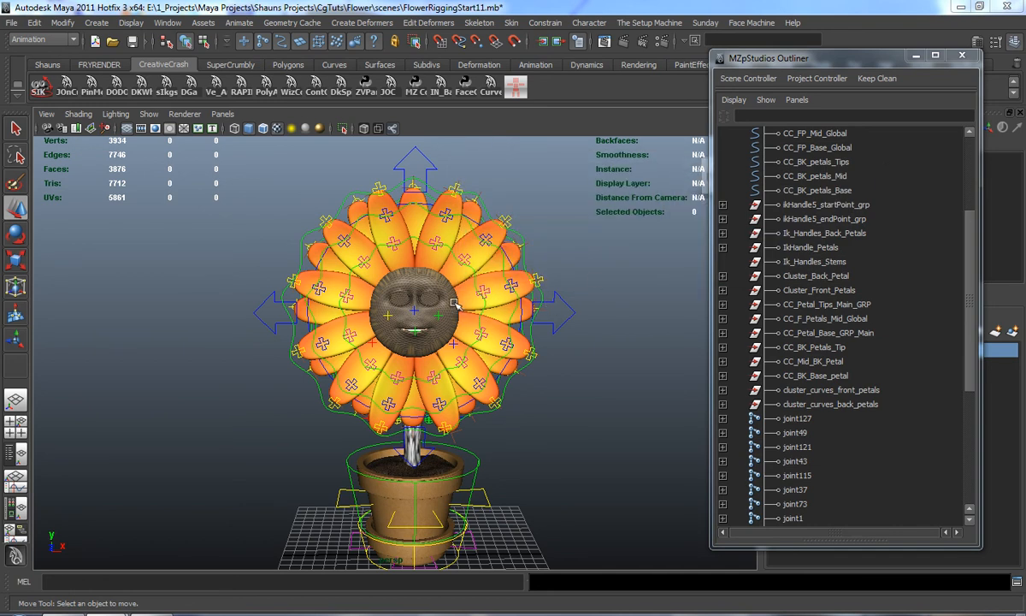
middle_click_drag(454, 303, 448, 321, "alt")
Collapse the CC_Flower_Head_Main hierarchy in the Outliner and move the Outliner window clear of the Channel Box and layers
scroll(804, 329, "up", 4)
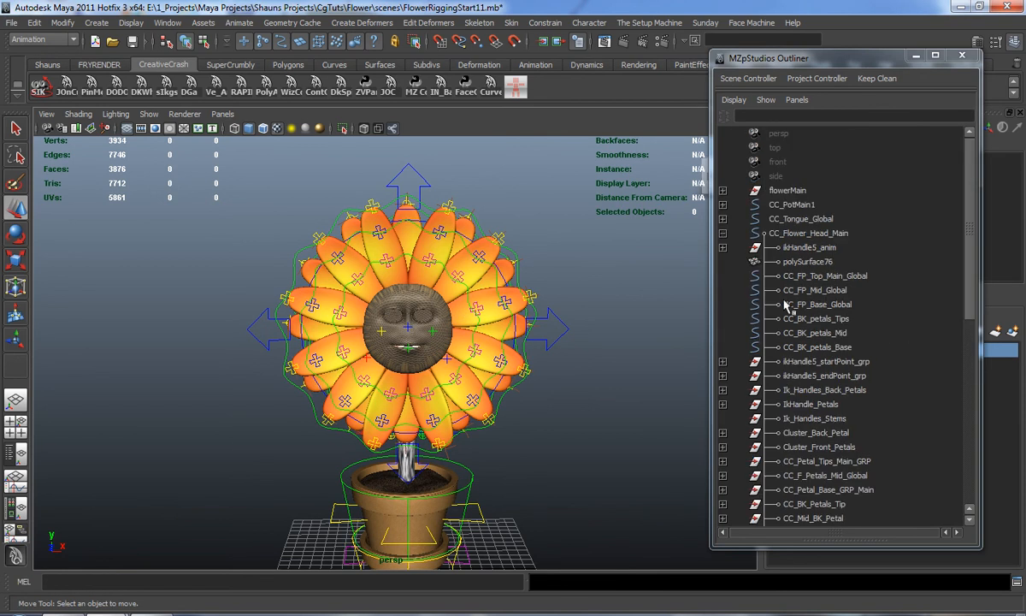
left_click(723, 234)
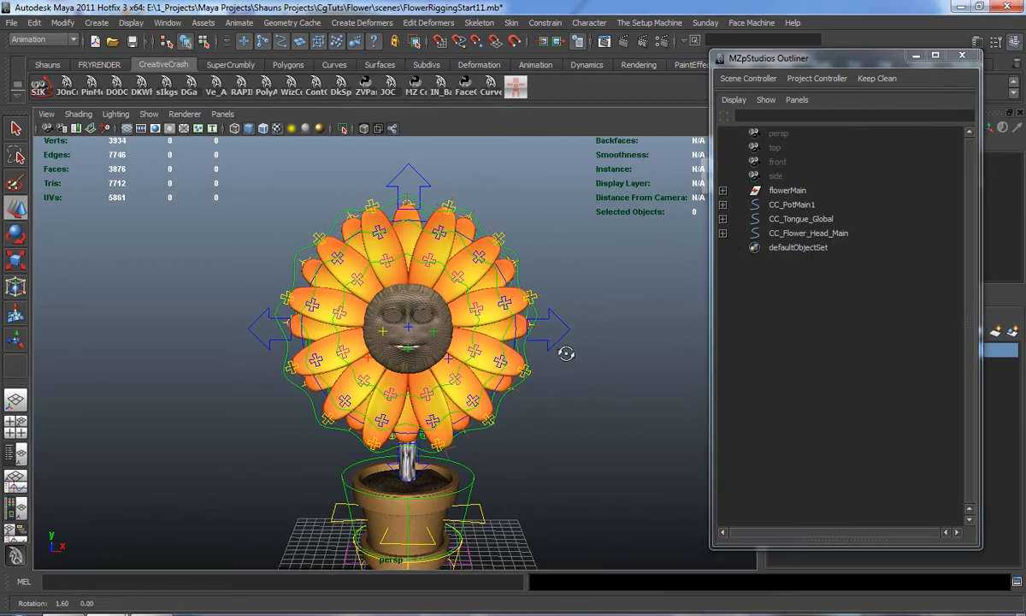
left_click(457, 344)
left_click_drag(438, 350, 575, 369, "alt")
key("e")
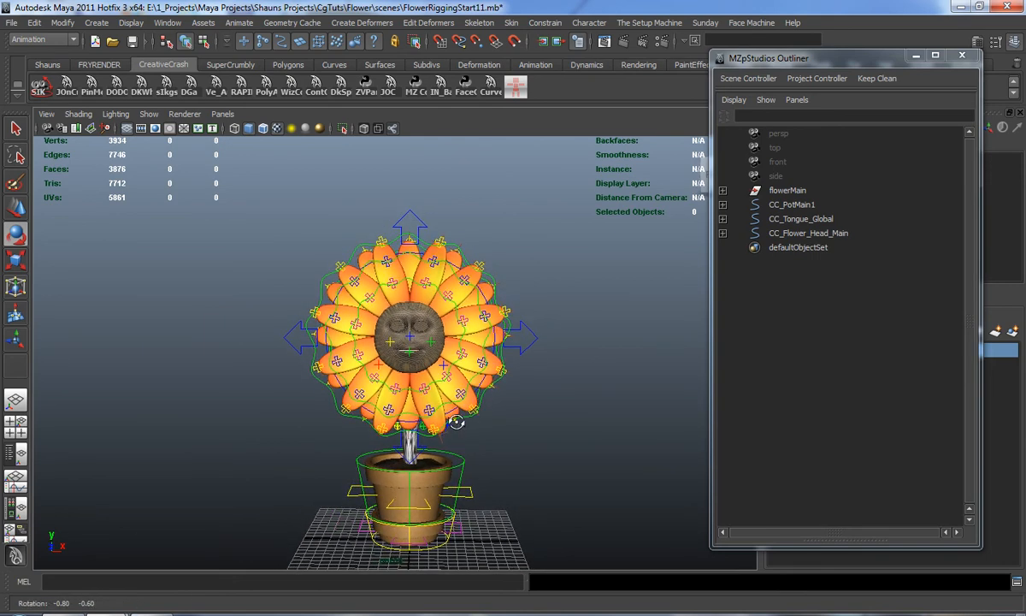
left_click_drag(825, 59, 1025, 68)
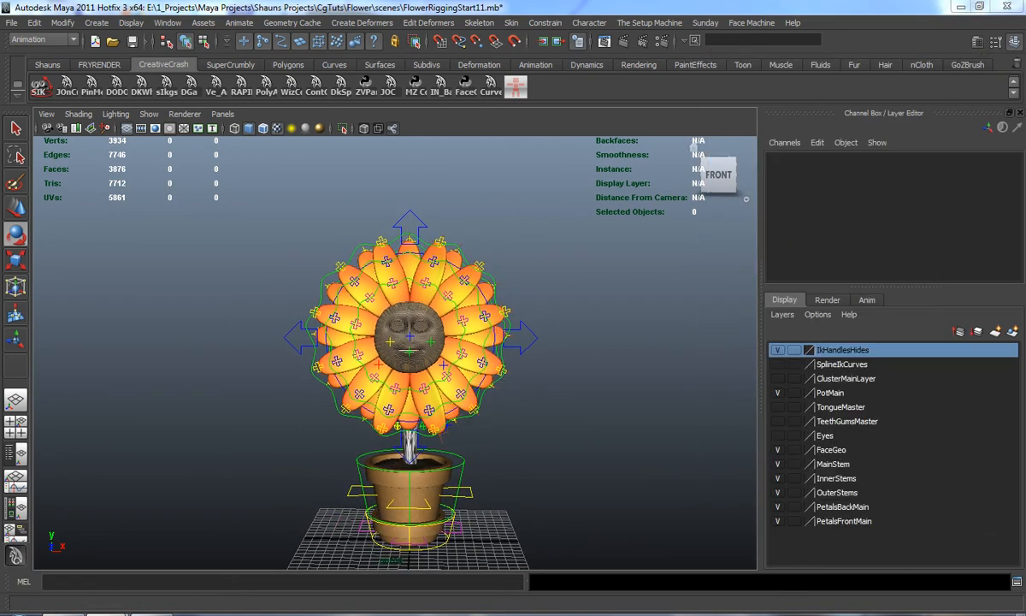